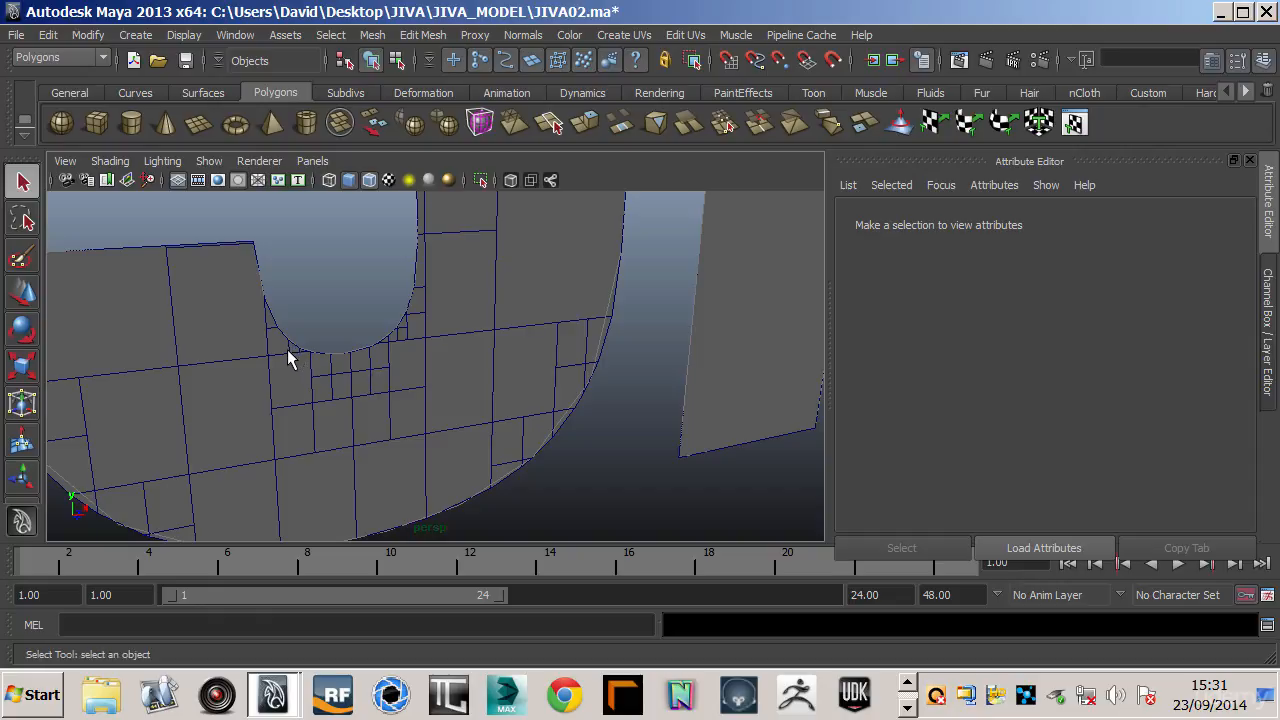
# Step: Select the interior edges crossing the lower curve of the letter J mesh and delete them
pyautogui.moveTo(276, 353); pyautogui.dragTo(272, 293, button='right')
pyautogui.click(276, 358)
pyautogui.click(276, 358)
pyautogui.moveTo(221, 340); pyautogui.dragTo(218, 302, button='right')
pyautogui.keyDown('shift'); pyautogui.click(176, 352); pyautogui.keyUp('shift')
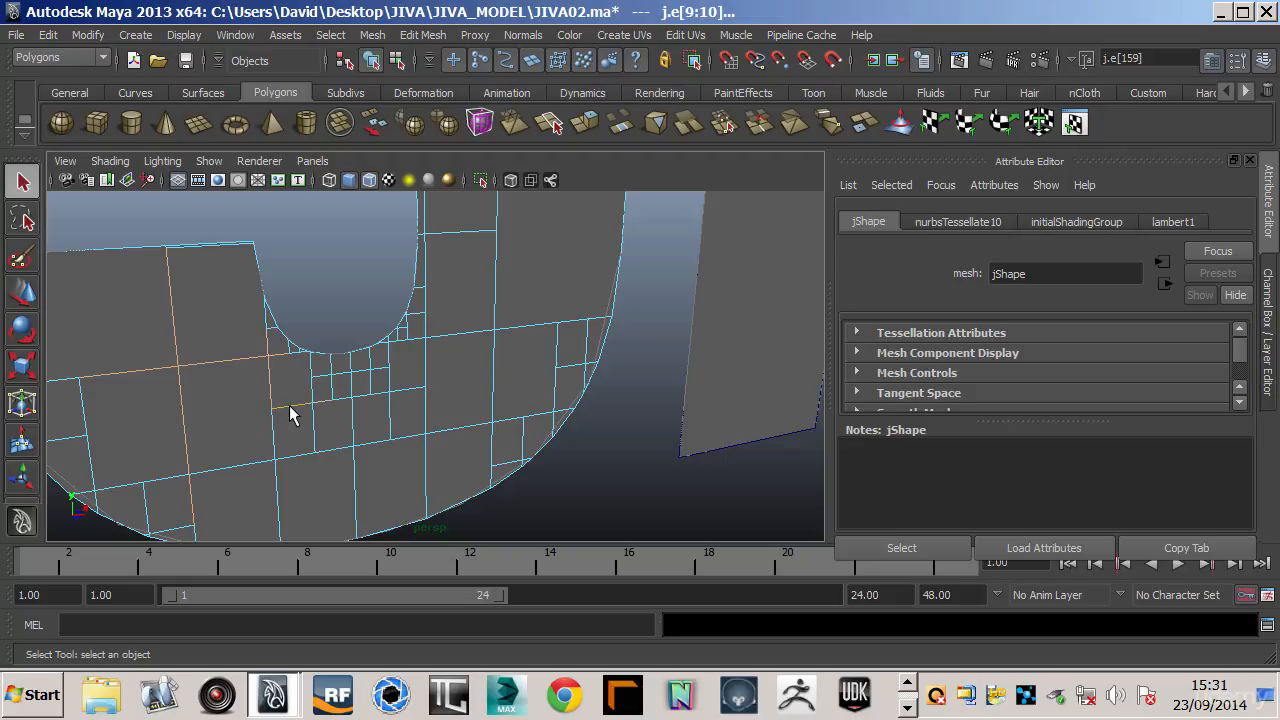
pyautogui.keyDown('shift'); pyautogui.moveTo(294, 374); pyautogui.dragTo(476, 466); pyautogui.keyUp('shift')
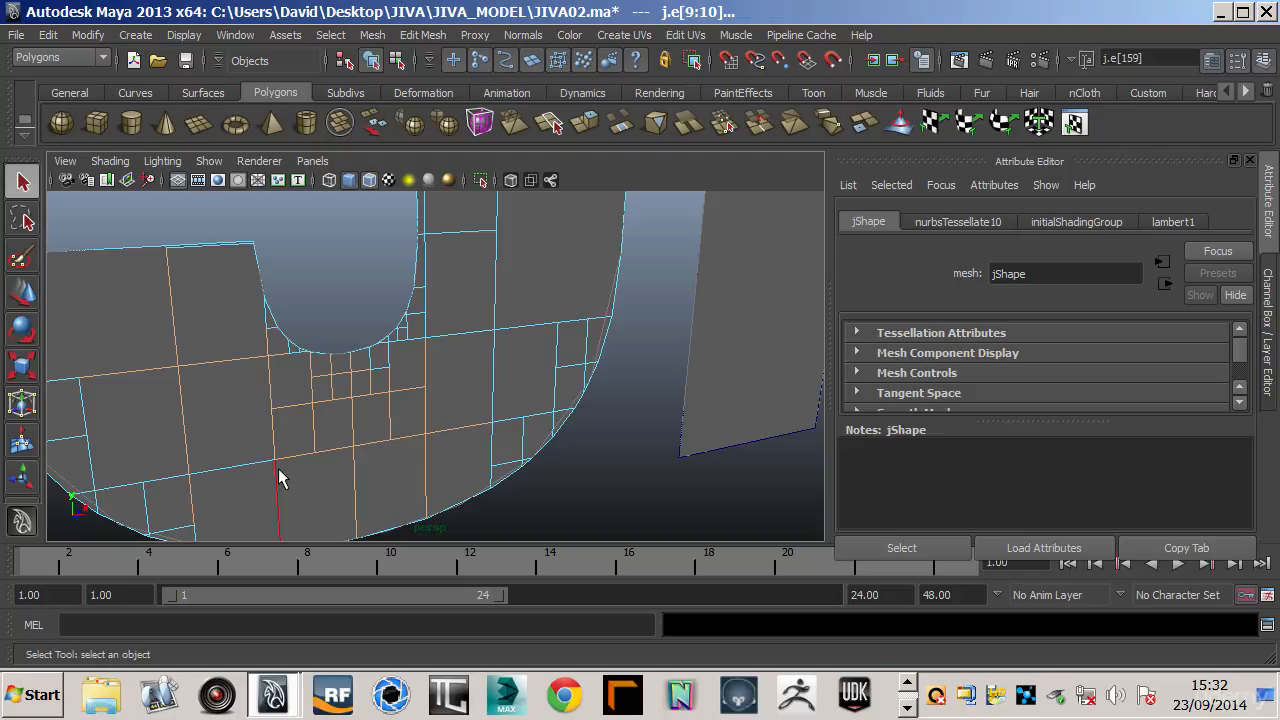
pyautogui.click(234, 434)
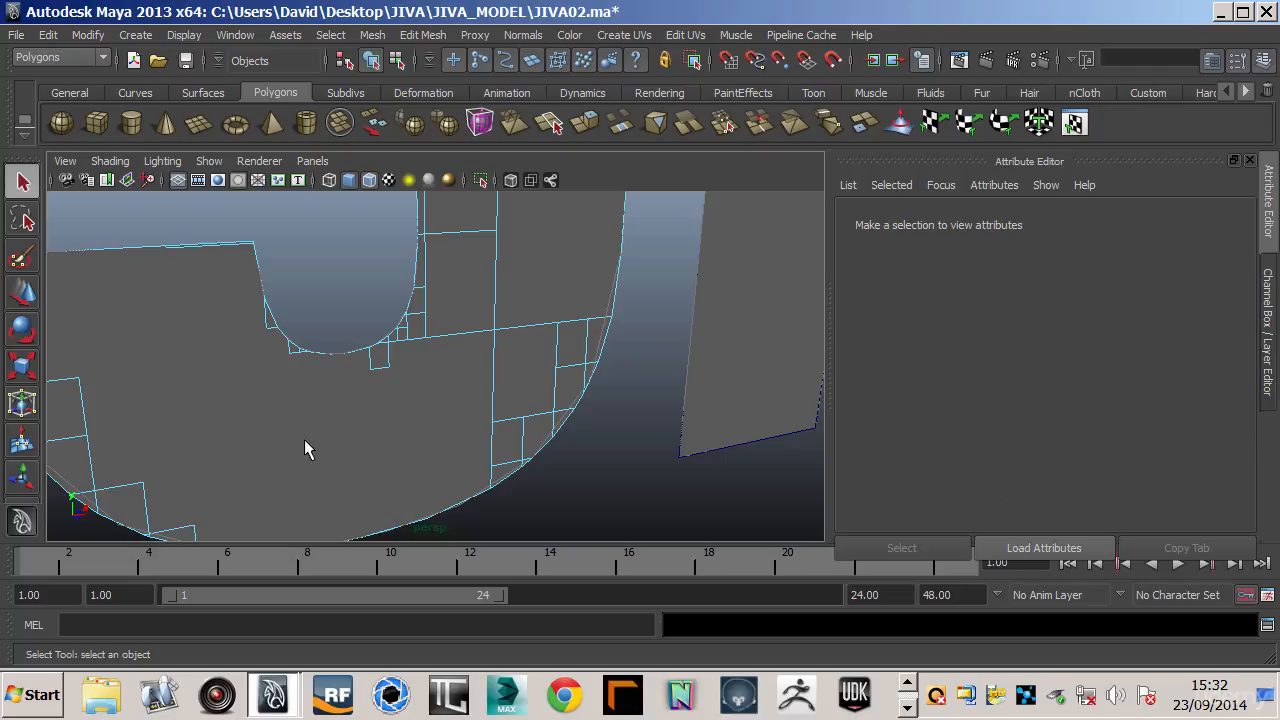
# Step: Delete the remaining long interior edges along the J's outer curve and across its stem
pyautogui.keyDown('alt'); pyautogui.moveTo(265, 449); pyautogui.dragTo(317, 436, button='middle'); pyautogui.keyUp('alt')
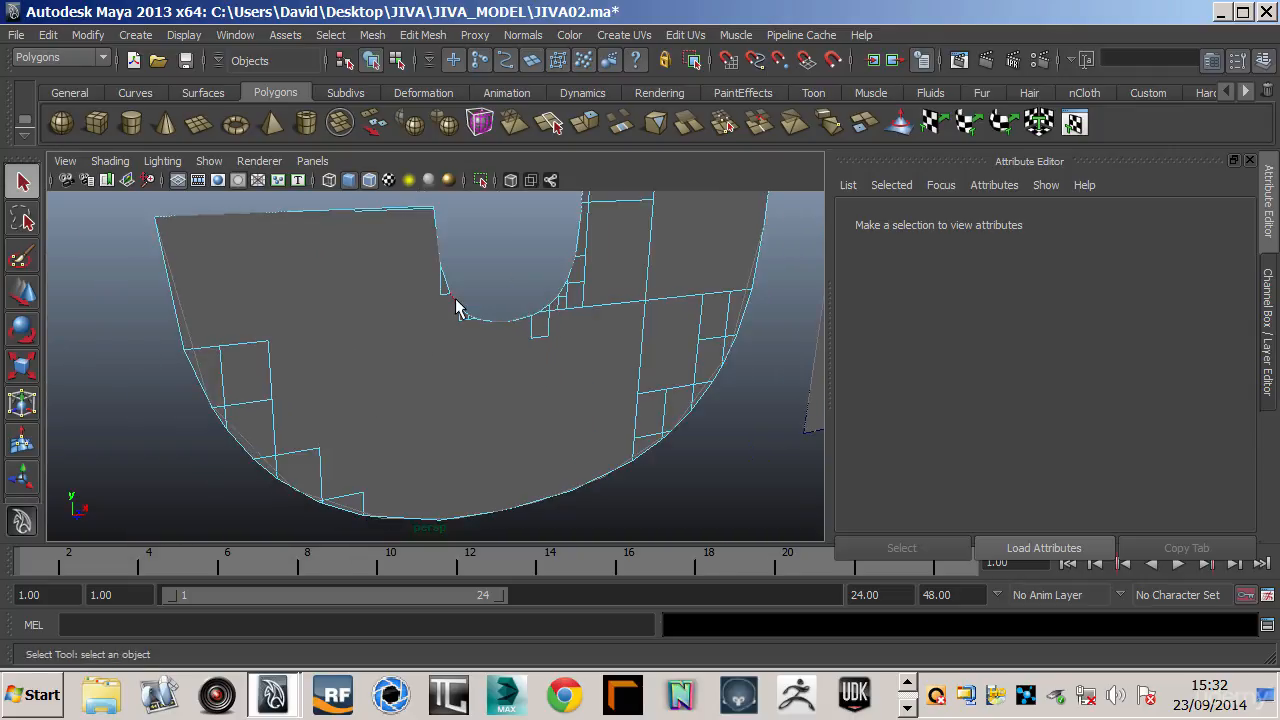
pyautogui.moveTo(459, 331); pyautogui.dragTo(366, 320, button='right')
pyautogui.moveTo(456, 295); pyautogui.dragTo(506, 362)
pyautogui.keyDown('alt'); pyautogui.moveTo(506, 362); pyautogui.dragTo(423, 363, button='right'); pyautogui.keyUp('alt')
pyautogui.click(430, 320)
pyautogui.moveTo(298, 336); pyautogui.dragTo(274, 323, button='right')
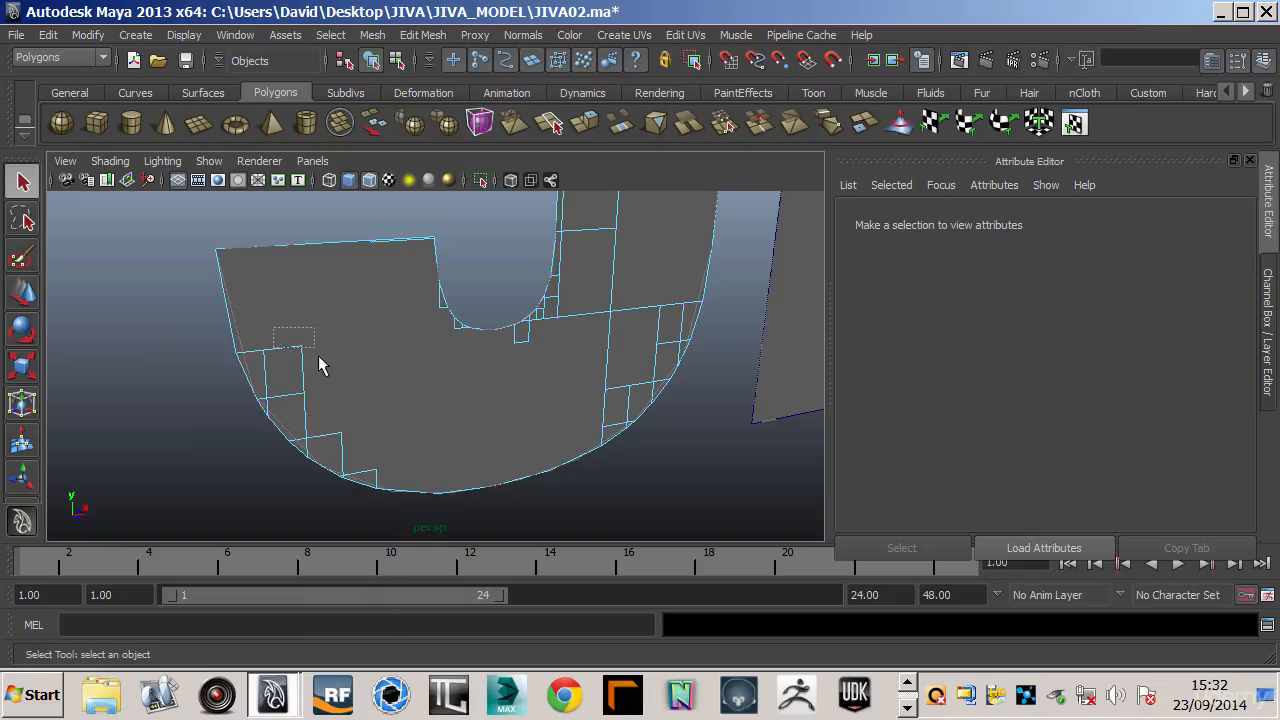
pyautogui.moveTo(313, 343); pyautogui.dragTo(330, 388)
pyautogui.moveTo(376, 448); pyautogui.dragTo(370, 478)
pyautogui.moveTo(598, 330); pyautogui.dragTo(640, 408)
pyautogui.moveTo(682, 322); pyautogui.dragTo(655, 372)
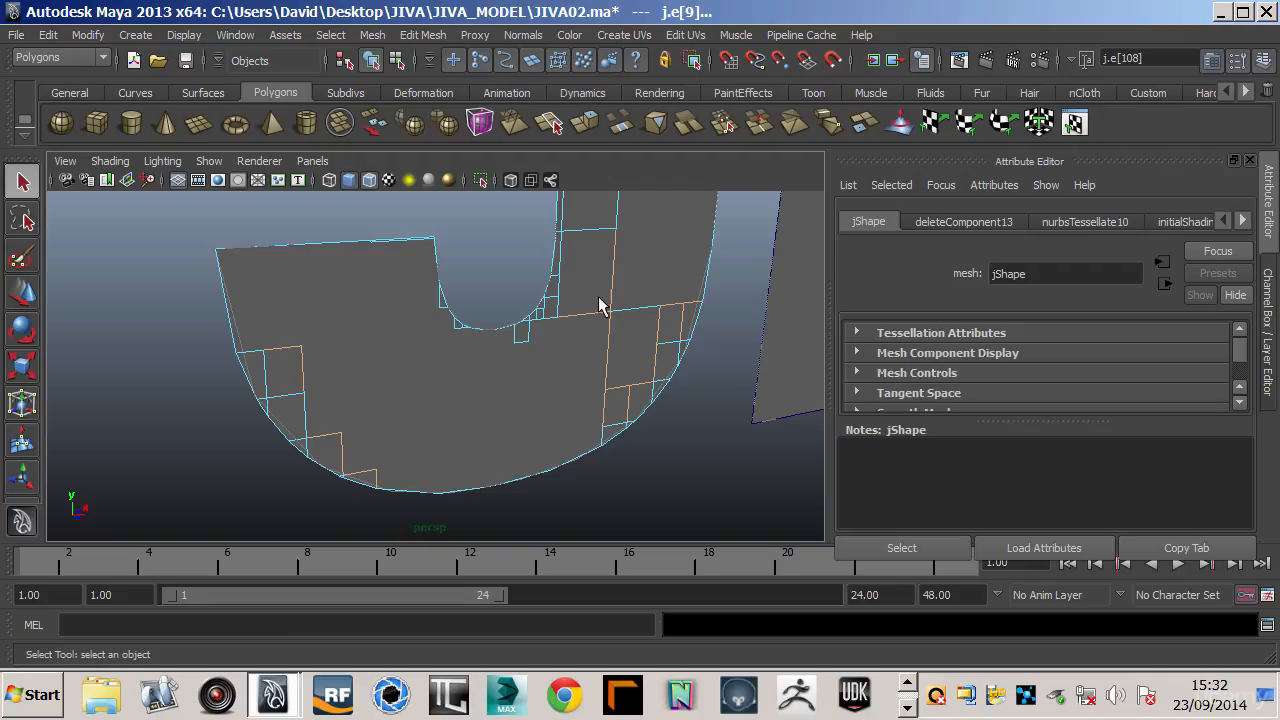
pyautogui.keyDown('alt'); pyautogui.moveTo(634, 244); pyautogui.dragTo(597, 316, button='middle'); pyautogui.keyUp('alt')
pyautogui.keyDown('shift'); pyautogui.moveTo(478, 336); pyautogui.dragTo(541, 393); pyautogui.keyUp('shift')
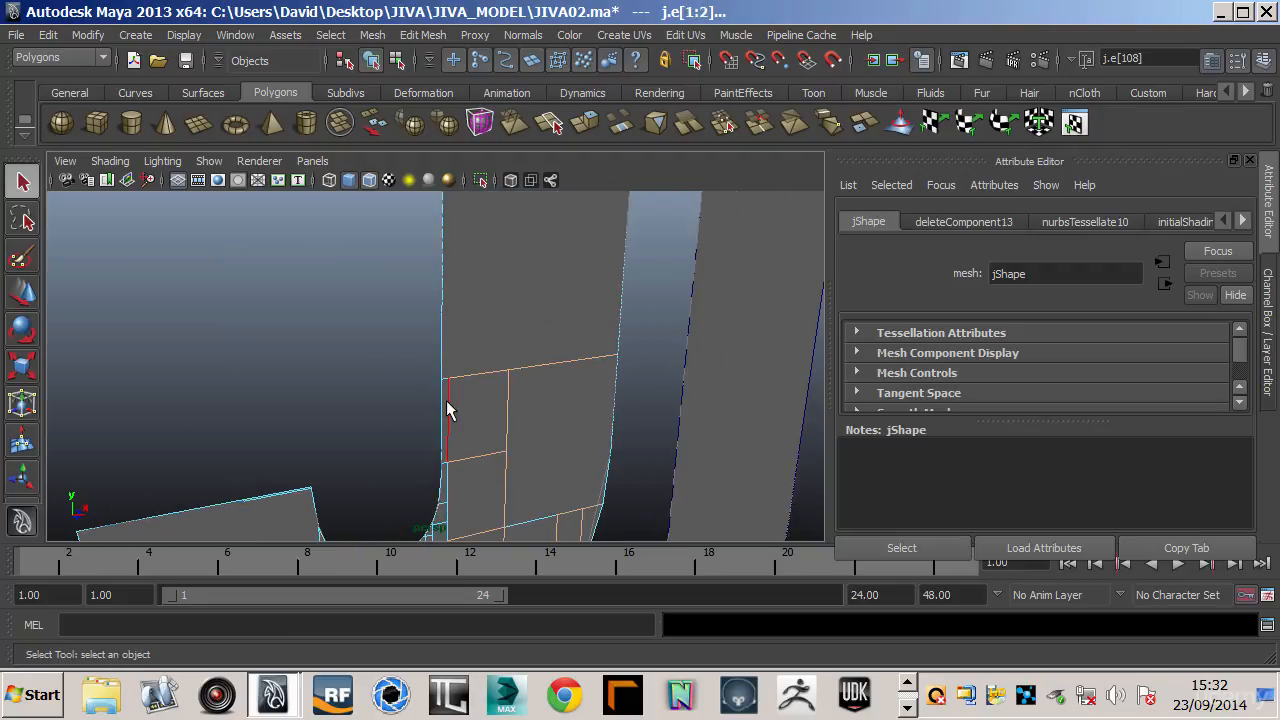
pyautogui.click(499, 395)
# Step: Delete the leftover edges beside the inner side of the J's stem, just above the bend
pyautogui.keyDown('alt'); pyautogui.moveTo(477, 480); pyautogui.dragTo(472, 396, button='right'); pyautogui.keyUp('alt')
pyautogui.keyDown('alt'); pyautogui.moveTo(468, 346); pyautogui.dragTo(457, 385, button='middle'); pyautogui.keyUp('alt')
pyautogui.doubleClick(404, 300)
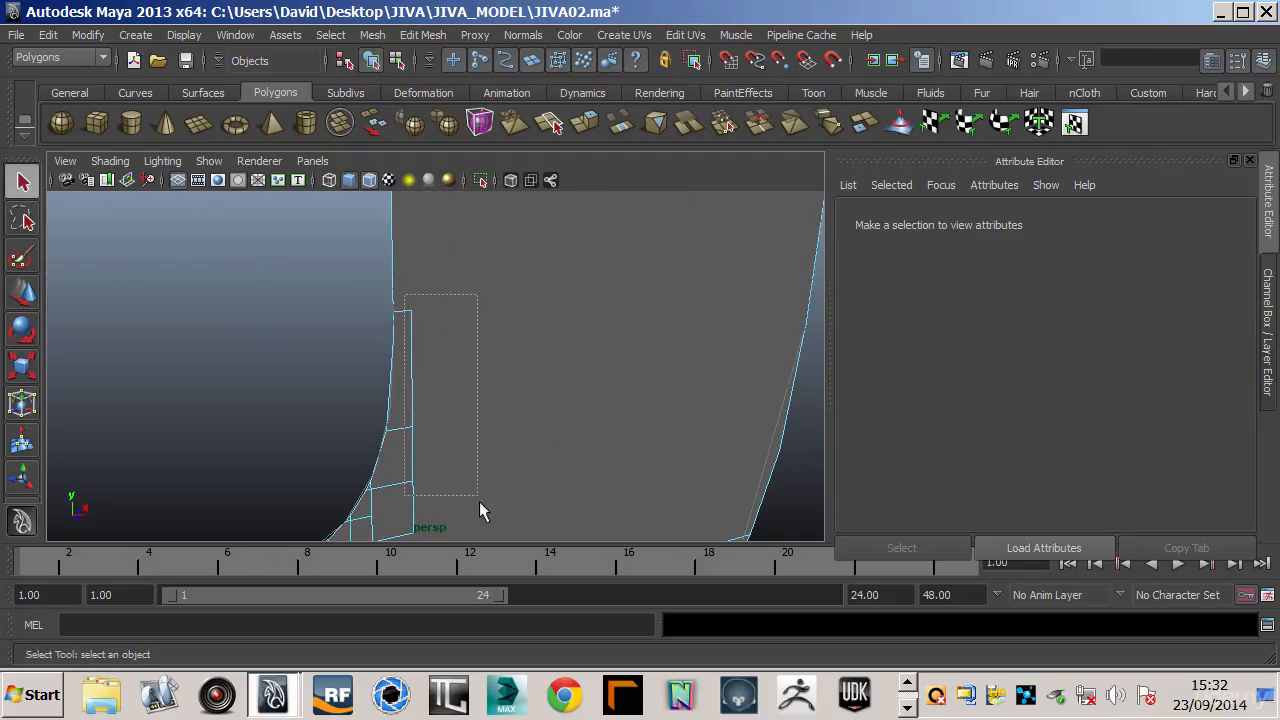
pyautogui.press('Delete')
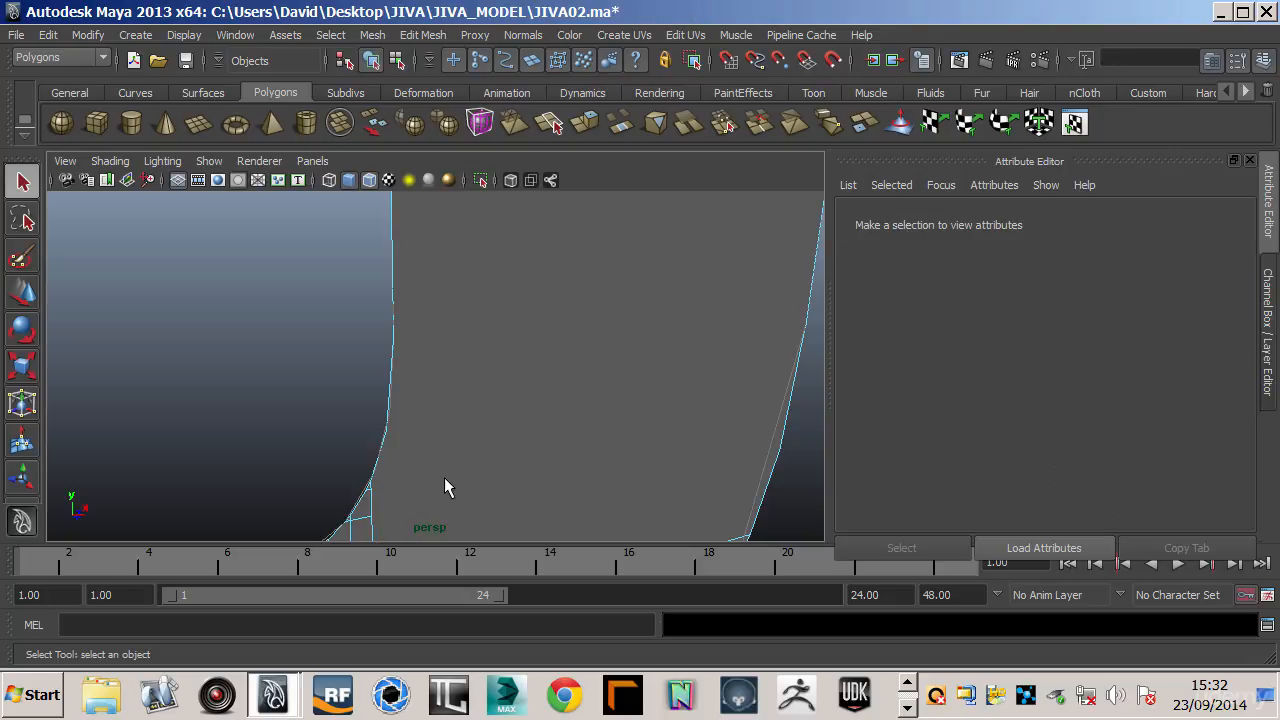
# Step: Show the Channel Box / Layer Editor and hide the curves1 layer
pyautogui.keyDown('alt'); pyautogui.moveTo(449, 458); pyautogui.dragTo(466, 434, button='middle'); pyautogui.keyUp('alt')
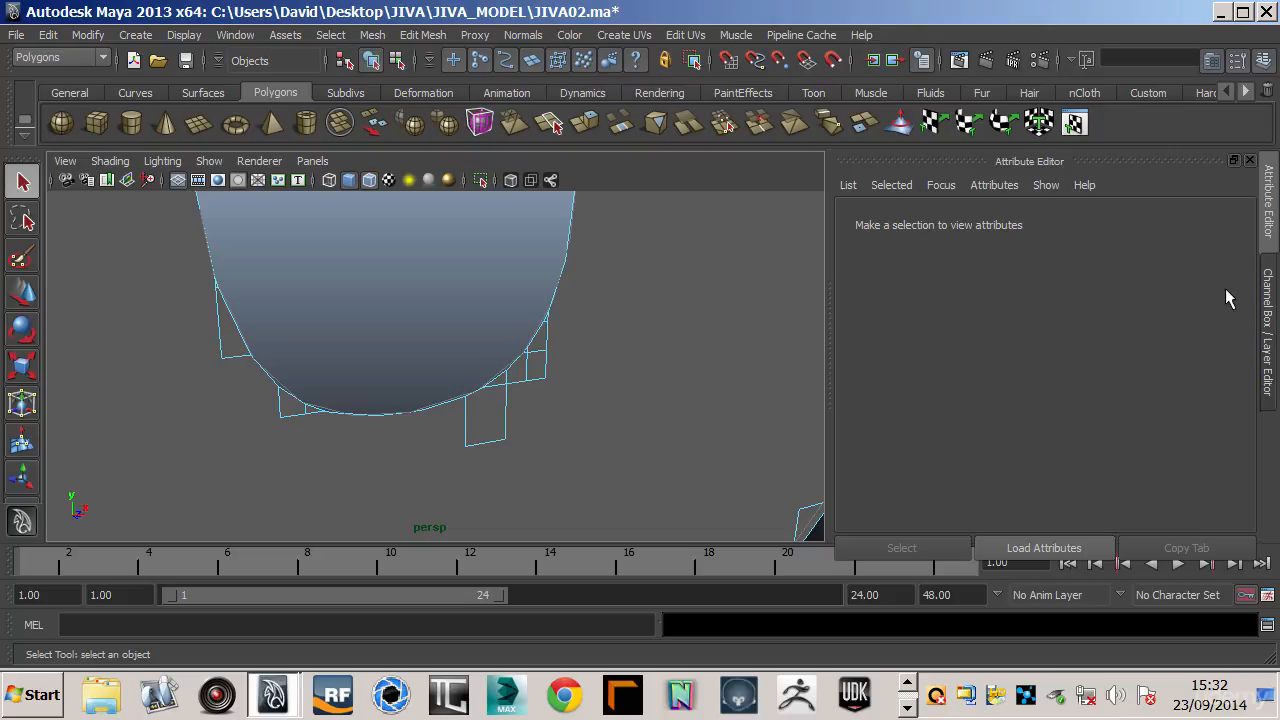
pyautogui.click(1267, 330)
pyautogui.click(950, 442)
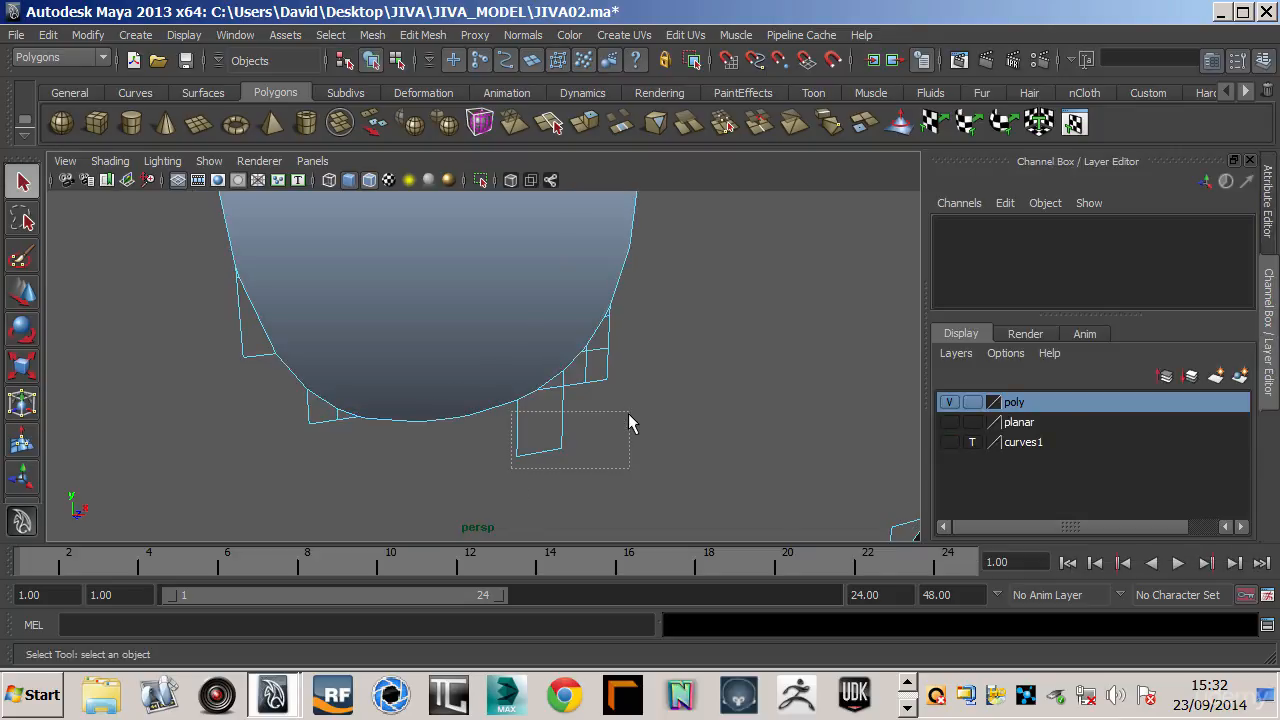
# Step: Delete the leftover rectangular edge groups on both sides of the J's inner curve
pyautogui.click(570, 412)
pyautogui.press('Delete')
pyautogui.moveTo(614, 358); pyautogui.dragTo(621, 348)
pyautogui.press('Delete')
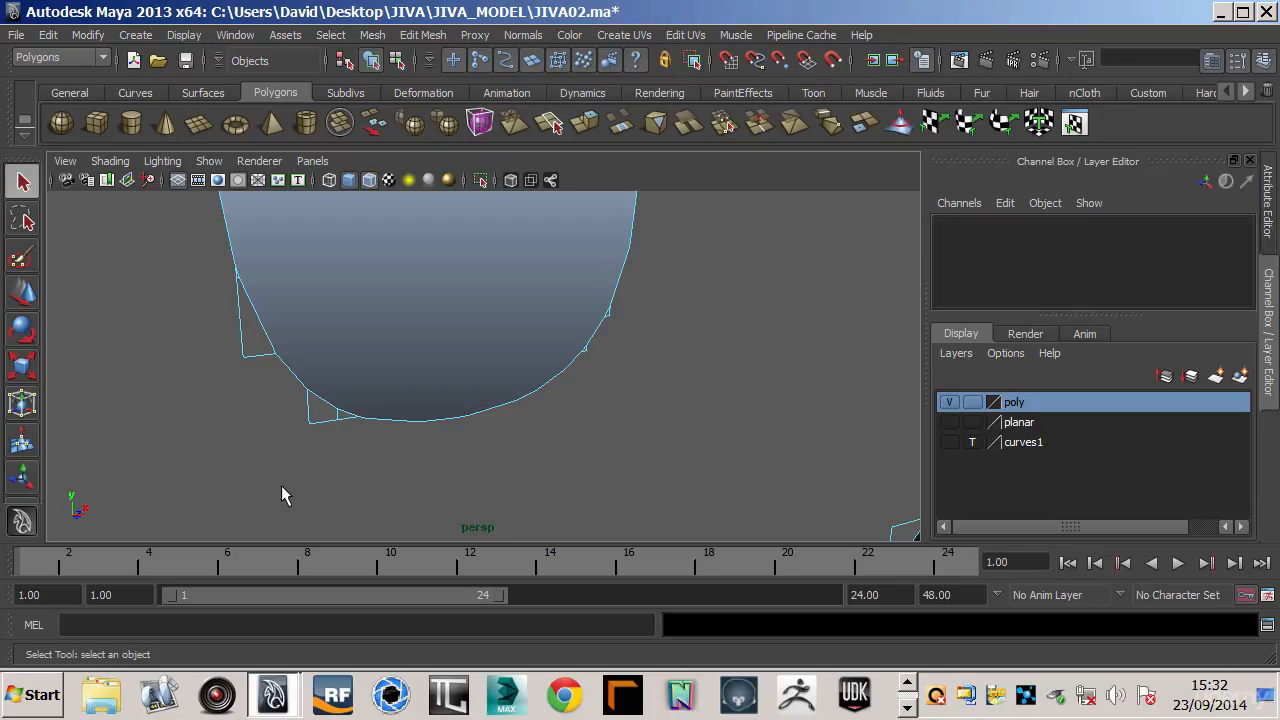
pyautogui.moveTo(330, 440); pyautogui.dragTo(340, 420)
pyautogui.press('Delete')
pyautogui.moveTo(216, 399); pyautogui.dragTo(254, 334)
pyautogui.press('Delete')
# Step: Delete the tiny corner edges remaining along both sides of the J's inner curve
pyautogui.keyDown('alt'); pyautogui.moveTo(372, 445); pyautogui.dragTo(423, 423, button='right'); pyautogui.keyUp('alt')
pyautogui.scroll(2, 689, 369)
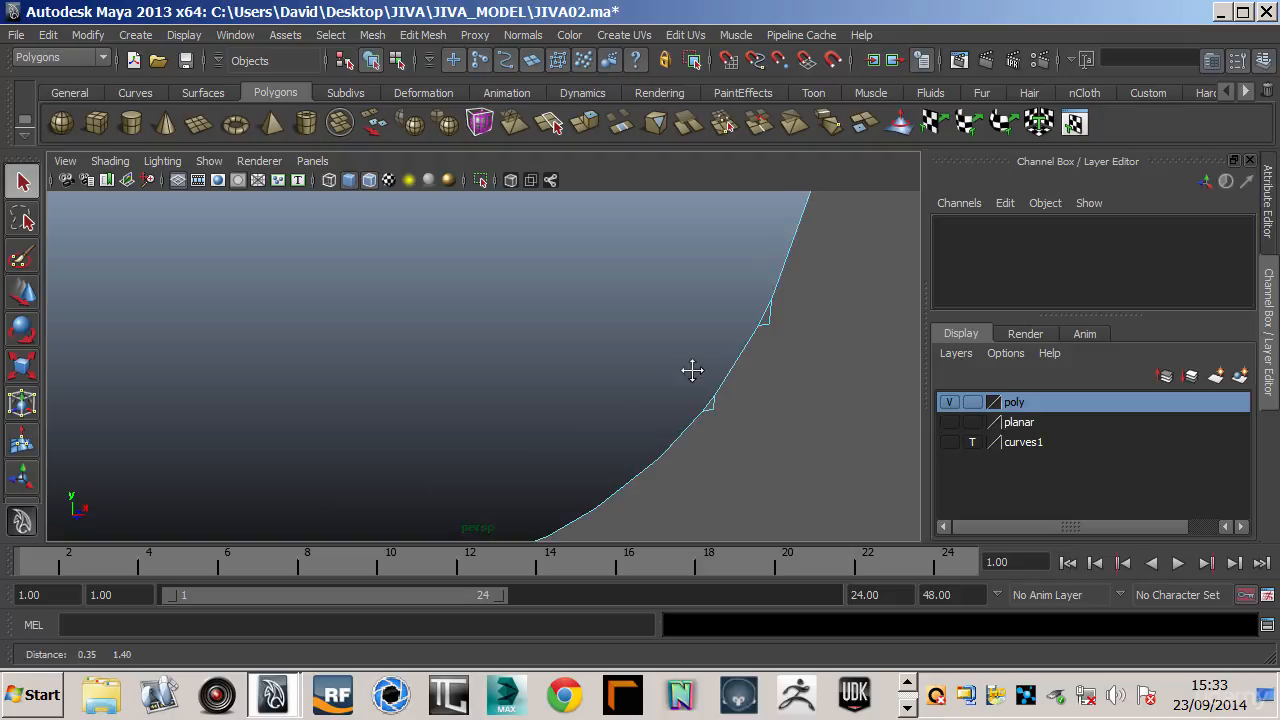
pyautogui.click(711, 418)
pyautogui.keyDown('shift'); pyautogui.click(718, 412); pyautogui.keyUp('shift')
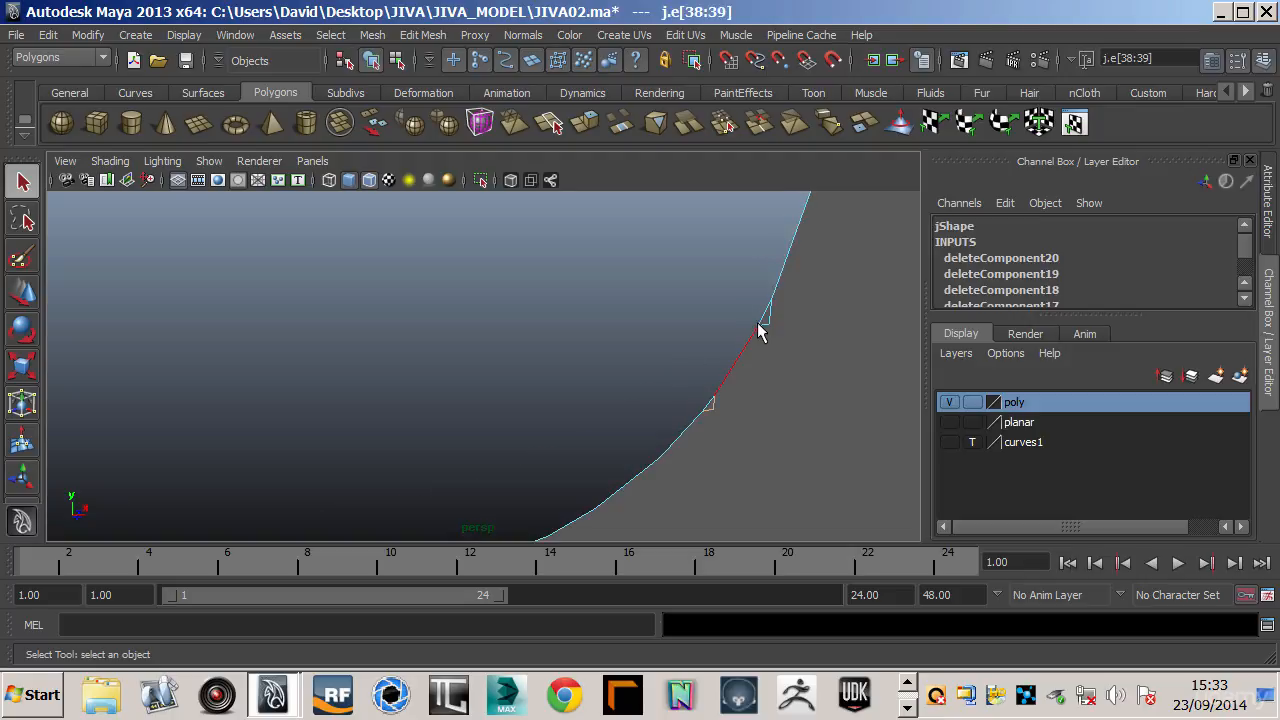
pyautogui.keyDown('shift'); pyautogui.click(765, 326); pyautogui.keyUp('shift')
pyautogui.keyDown('shift'); pyautogui.click(768, 313); pyautogui.keyUp('shift')
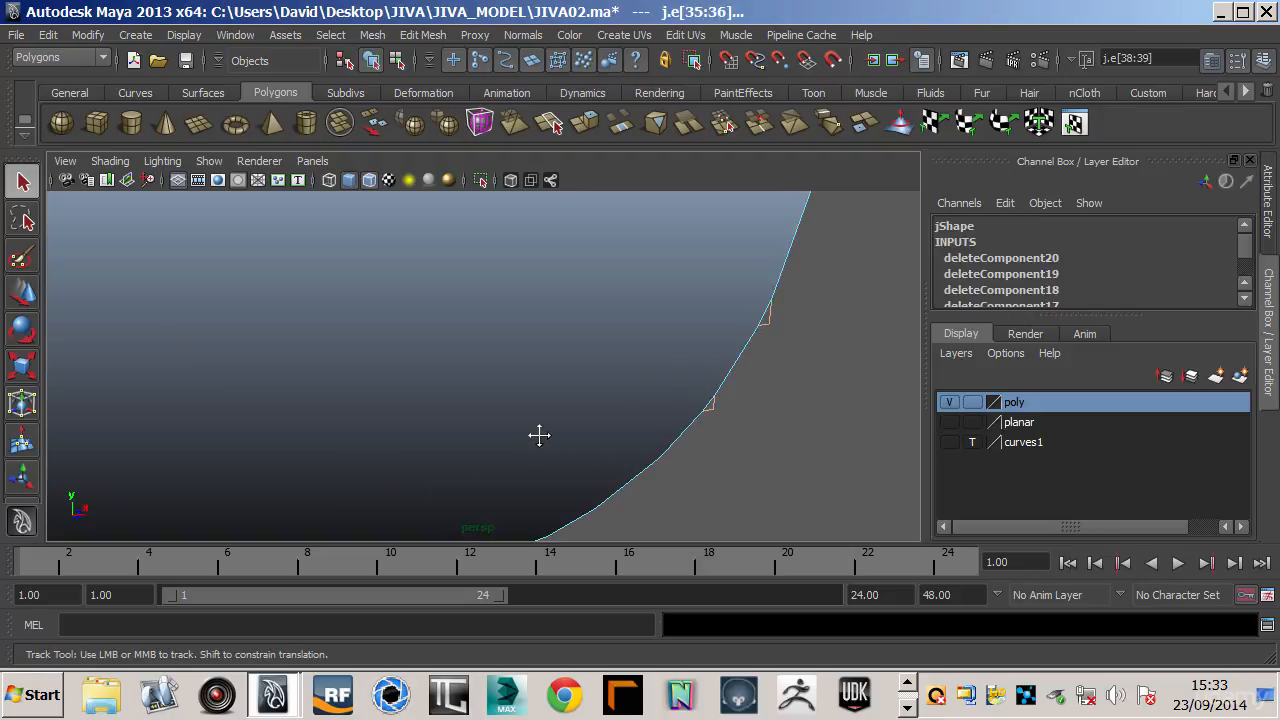
pyautogui.keyDown('alt'); pyautogui.moveTo(534, 437); pyautogui.dragTo(549, 430, button='middle'); pyautogui.keyUp('alt')
pyautogui.scroll(4, 552, 430)
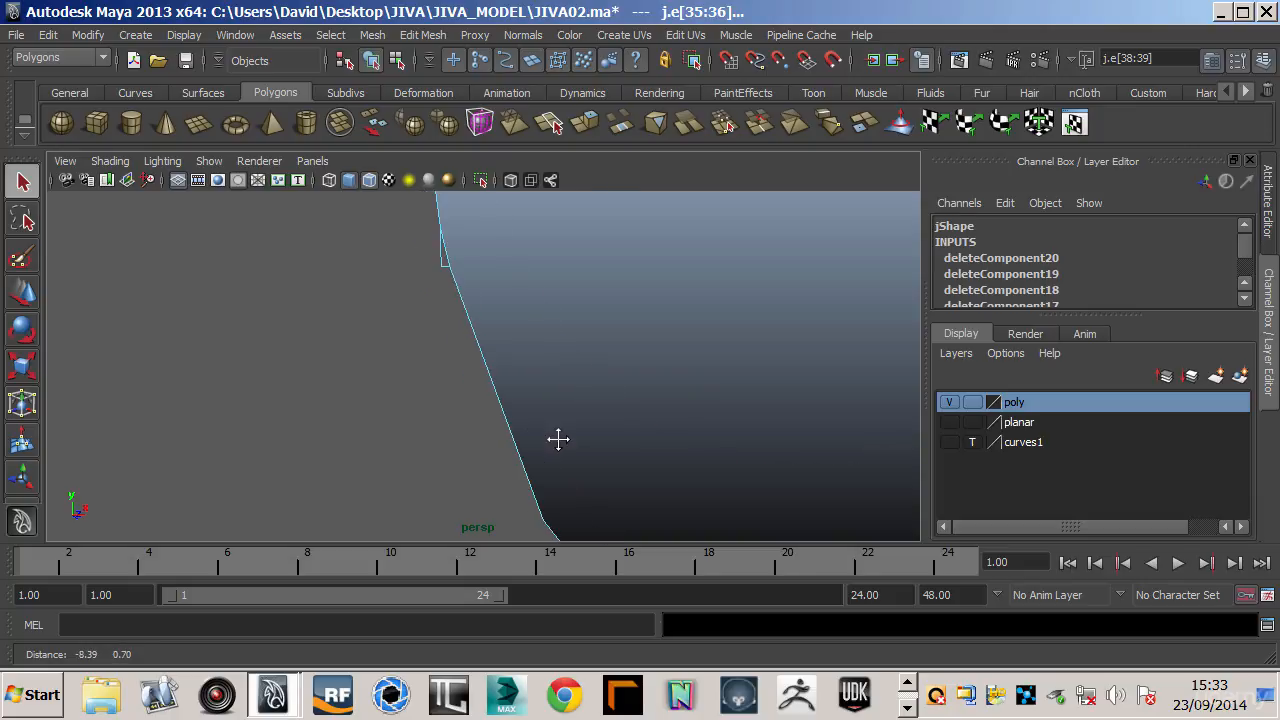
pyautogui.click(449, 271)
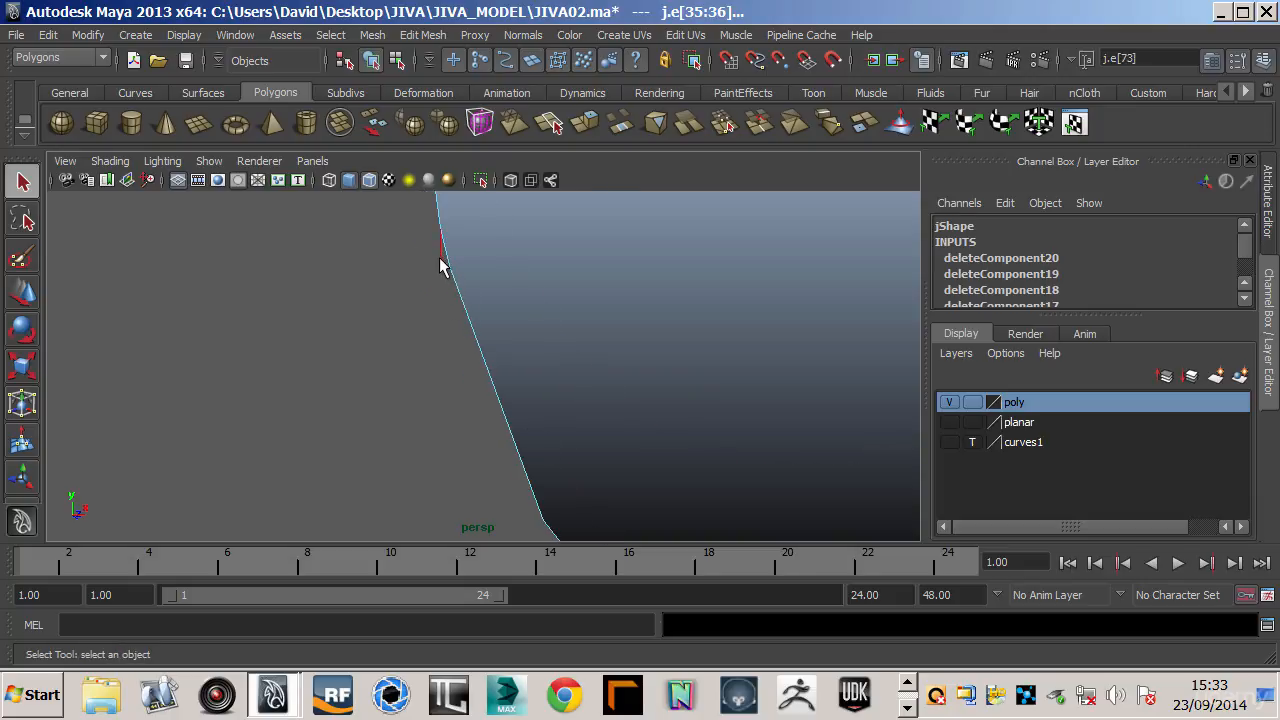
pyautogui.click(415, 363)
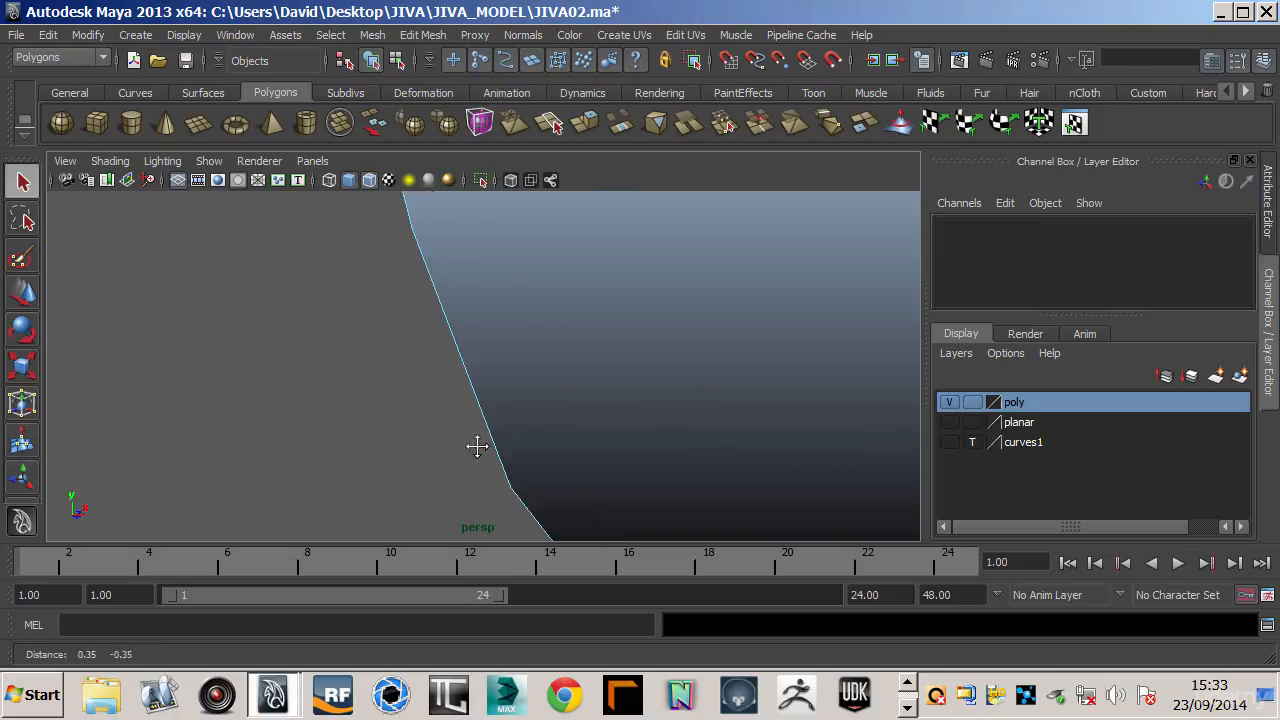
# Step: Select the J as an object, preview it in smooth display, and return it to unsmoothed display
pyautogui.scroll(-3, 477, 449)
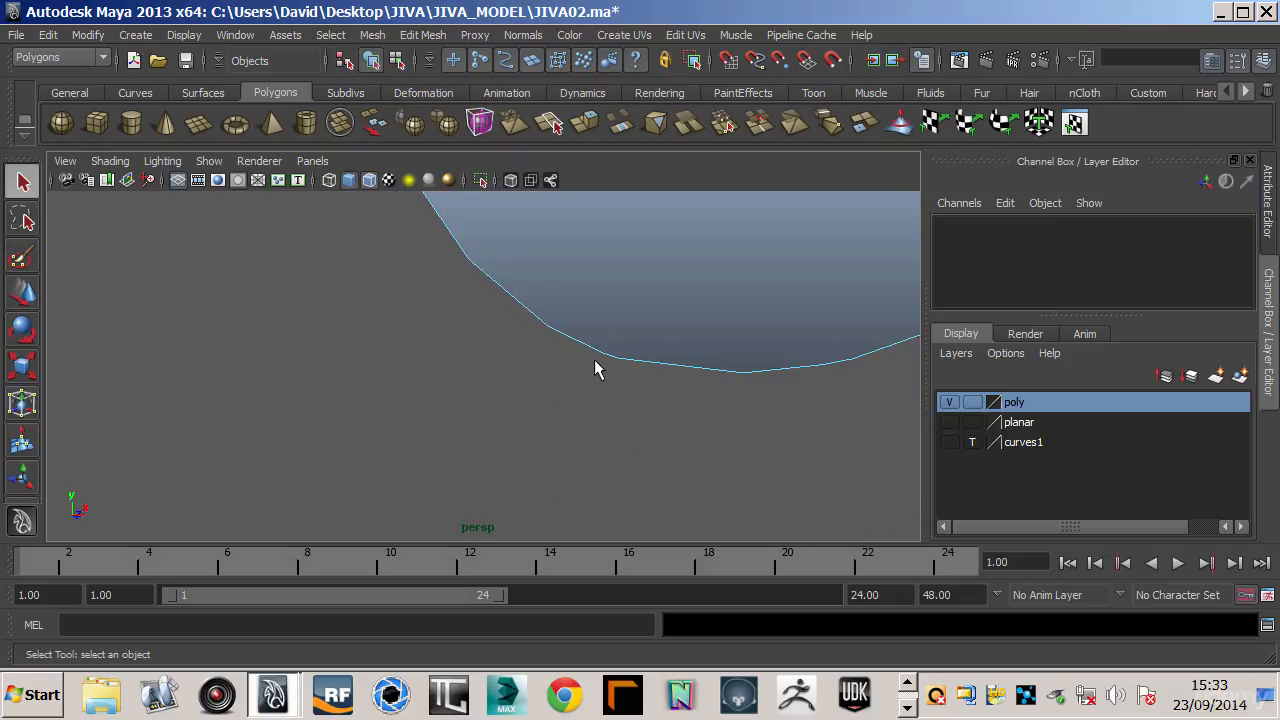
pyautogui.scroll(-3, 652, 397)
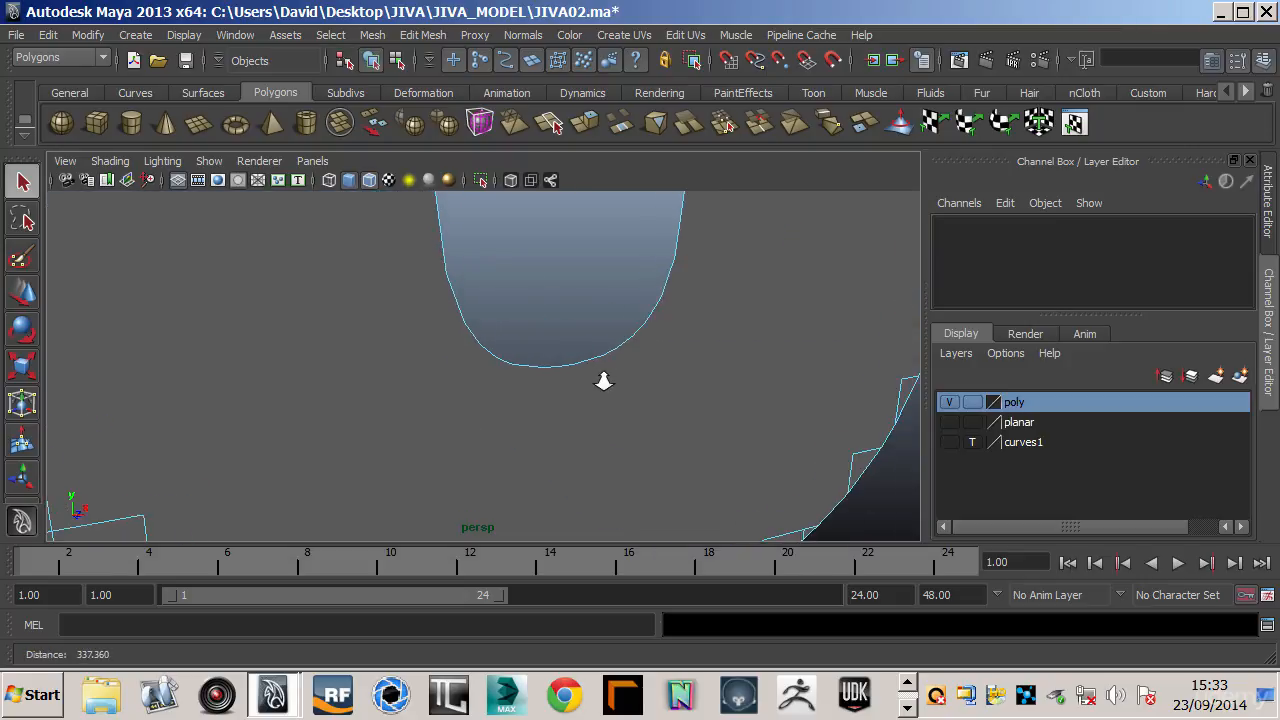
pyautogui.moveTo(580, 389); pyautogui.dragTo(660, 325, button='right')
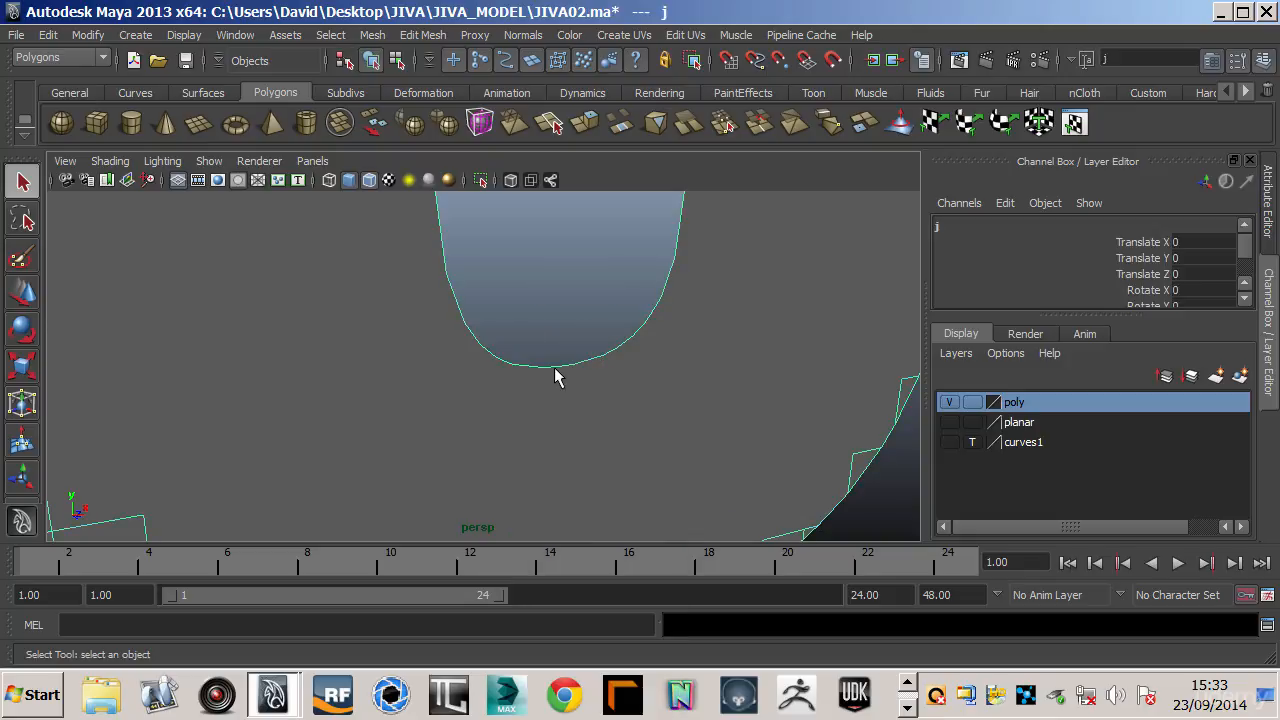
pyautogui.press('3')
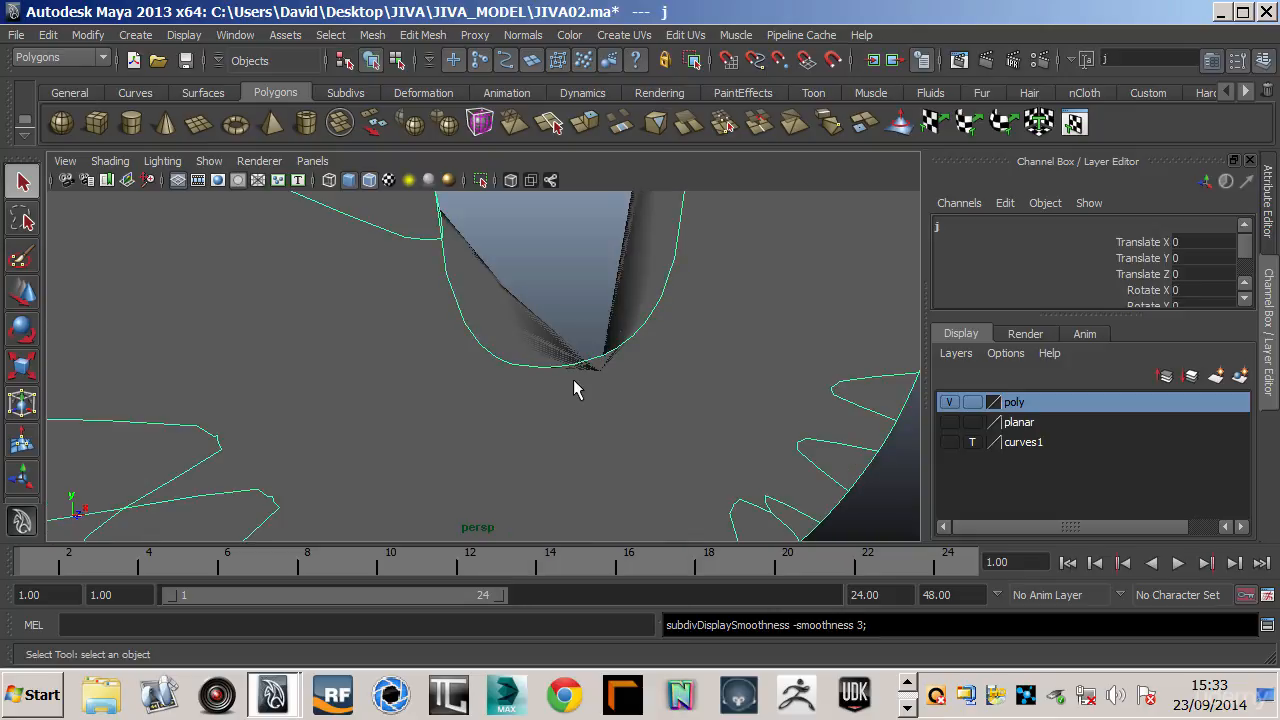
pyautogui.press('1')
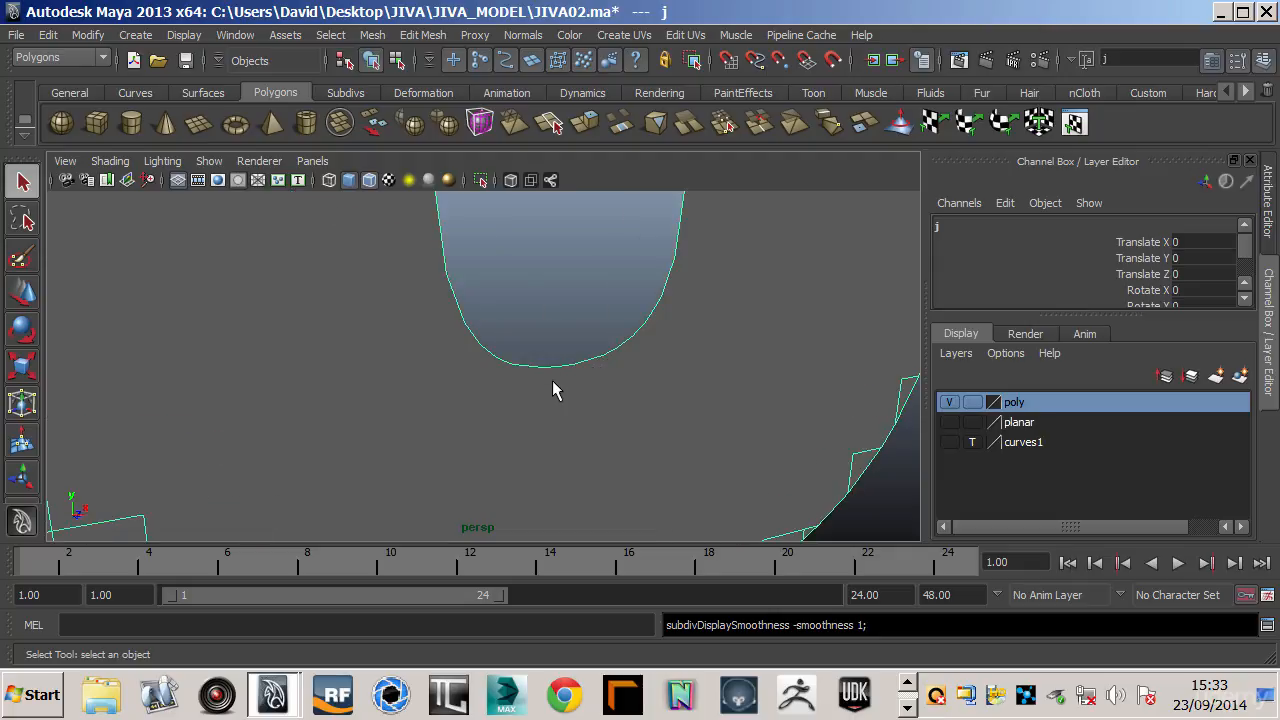
# Step: Delete the leftover step-shaped edges along the J's outer curve on the side facing the I
pyautogui.keyDown('alt'); pyautogui.moveTo(560, 411); pyautogui.dragTo(510, 398, button='middle'); pyautogui.keyUp('alt')
pyautogui.rightClick(536, 452)
pyautogui.moveTo(536, 458); pyautogui.dragTo(530, 298, button='right')
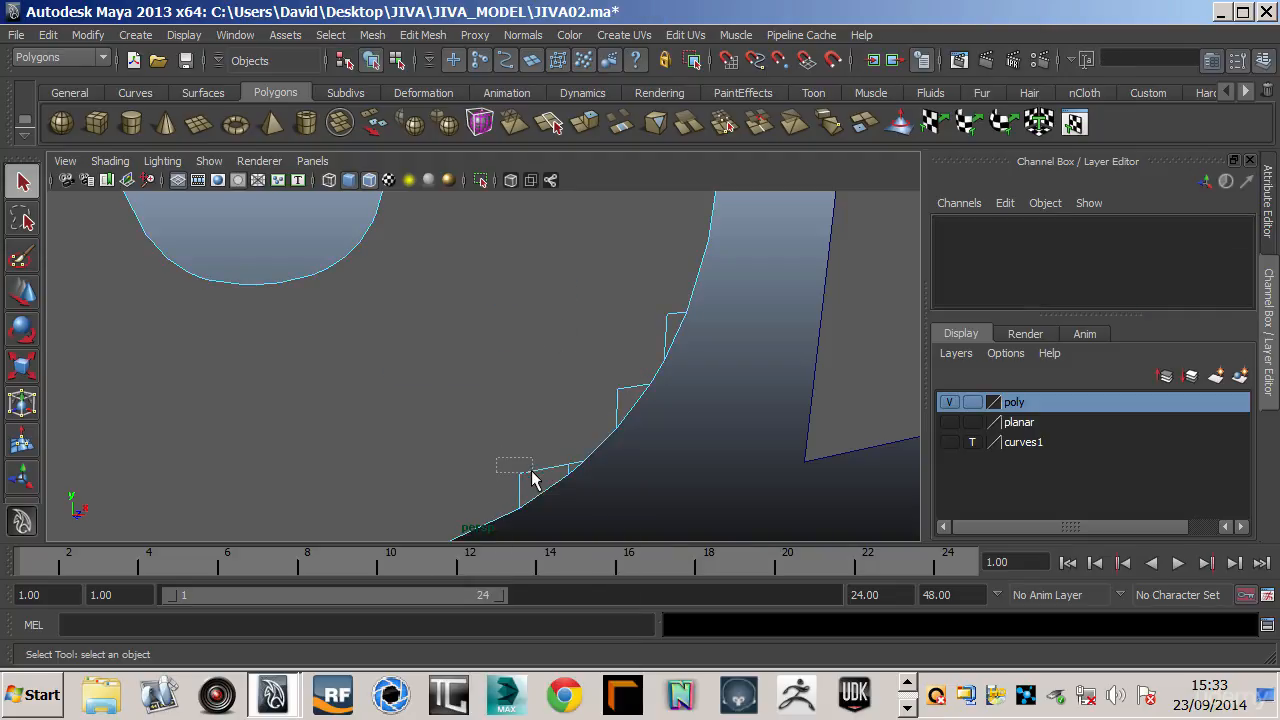
pyautogui.moveTo(531, 471); pyautogui.dragTo(533, 472)
pyautogui.press('Delete')
pyautogui.moveTo(603, 371); pyautogui.dragTo(627, 400)
pyautogui.press('Delete')
pyautogui.moveTo(647, 291); pyautogui.dragTo(671, 322)
pyautogui.press('Delete')
pyautogui.moveTo(570, 473); pyautogui.dragTo(571, 471)
pyautogui.press('Delete')
# Step: Delete a surplus vertex on the J's outer curve on the side facing the I
pyautogui.moveTo(593, 450); pyautogui.dragTo(525, 362, button='right')
pyautogui.moveTo(628, 366); pyautogui.dragTo(664, 406)
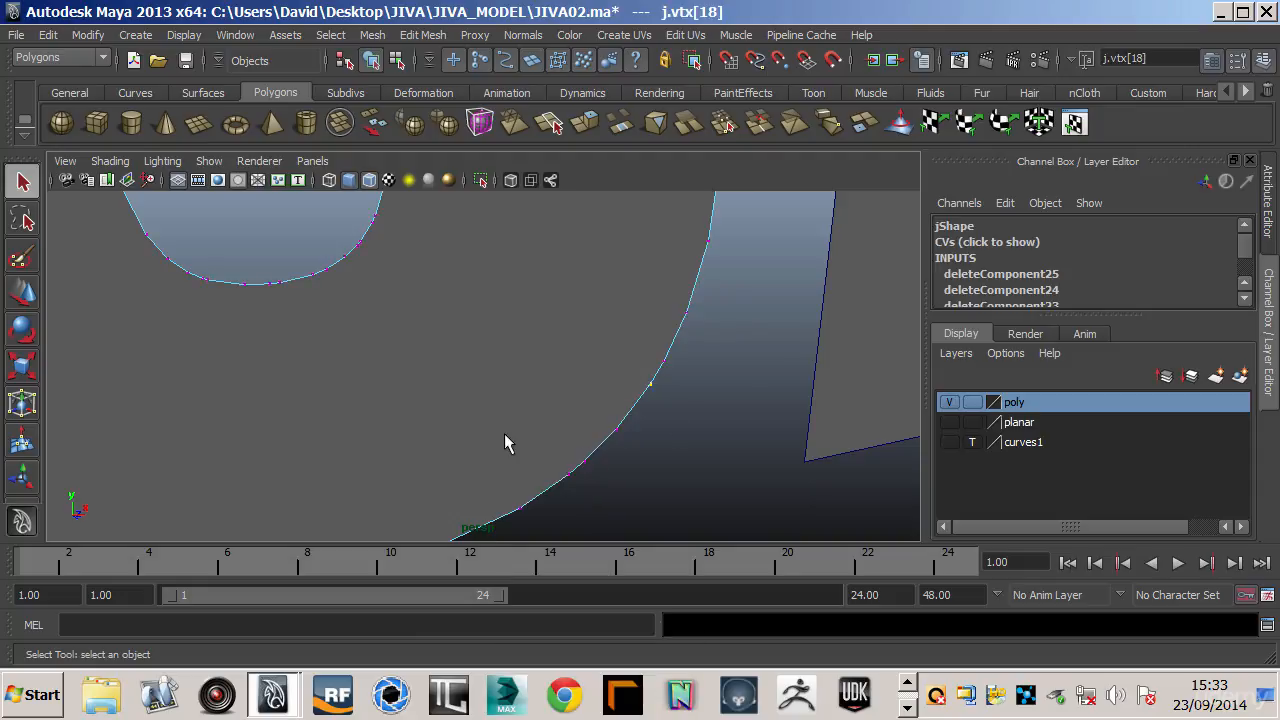
pyautogui.press('Delete')
# Step: Delete the leftover edges along the J's outer curve on the side away from the I
pyautogui.keyDown('alt'); pyautogui.moveTo(369, 408); pyautogui.dragTo(453, 393, button='middle'); pyautogui.keyUp('alt')
pyautogui.moveTo(455, 338); pyautogui.dragTo(449, 283, button='right')
pyautogui.click(465, 312)
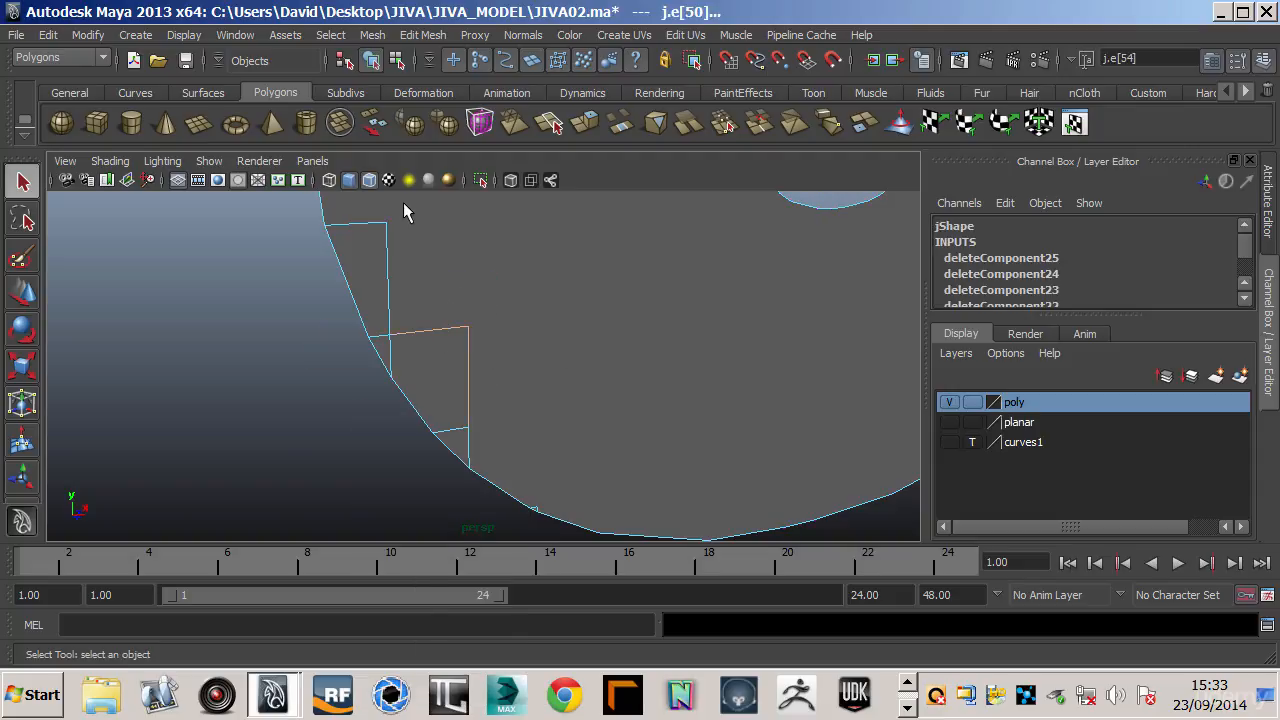
pyautogui.keyDown('shift'); pyautogui.click(377, 252); pyautogui.keyUp('shift')
pyautogui.click(529, 414)
pyautogui.keyDown('alt'); pyautogui.moveTo(551, 492); pyautogui.dragTo(477, 474); pyautogui.keyUp('alt')
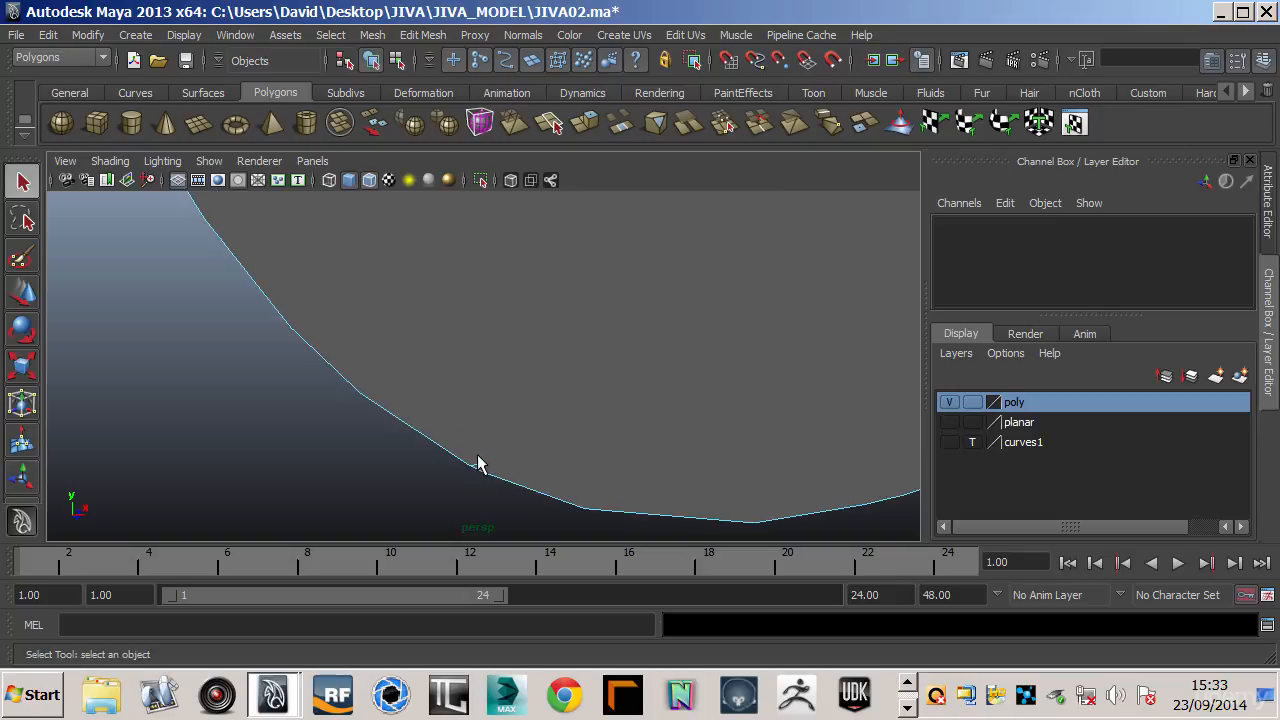
pyautogui.click(485, 472)
pyautogui.click(540, 444)
# Step: Box-select the remaining group of stray edges on the letter mesh and delete them
pyautogui.keyDown('alt'); pyautogui.moveTo(616, 437); pyautogui.dragTo(474, 412, button='right'); pyautogui.keyUp('alt')
pyautogui.keyDown('alt'); pyautogui.moveTo(646, 350); pyautogui.dragTo(325, 448, button='middle'); pyautogui.keyUp('alt')
pyautogui.keyDown('alt'); pyautogui.moveTo(730, 346); pyautogui.dragTo(557, 383, button='right'); pyautogui.keyUp('alt')
pyautogui.click(514, 383)
pyautogui.moveTo(504, 340); pyautogui.dragTo(498, 300, button='right')
pyautogui.moveTo(387, 228); pyautogui.dragTo(521, 433)
pyautogui.press('Delete')
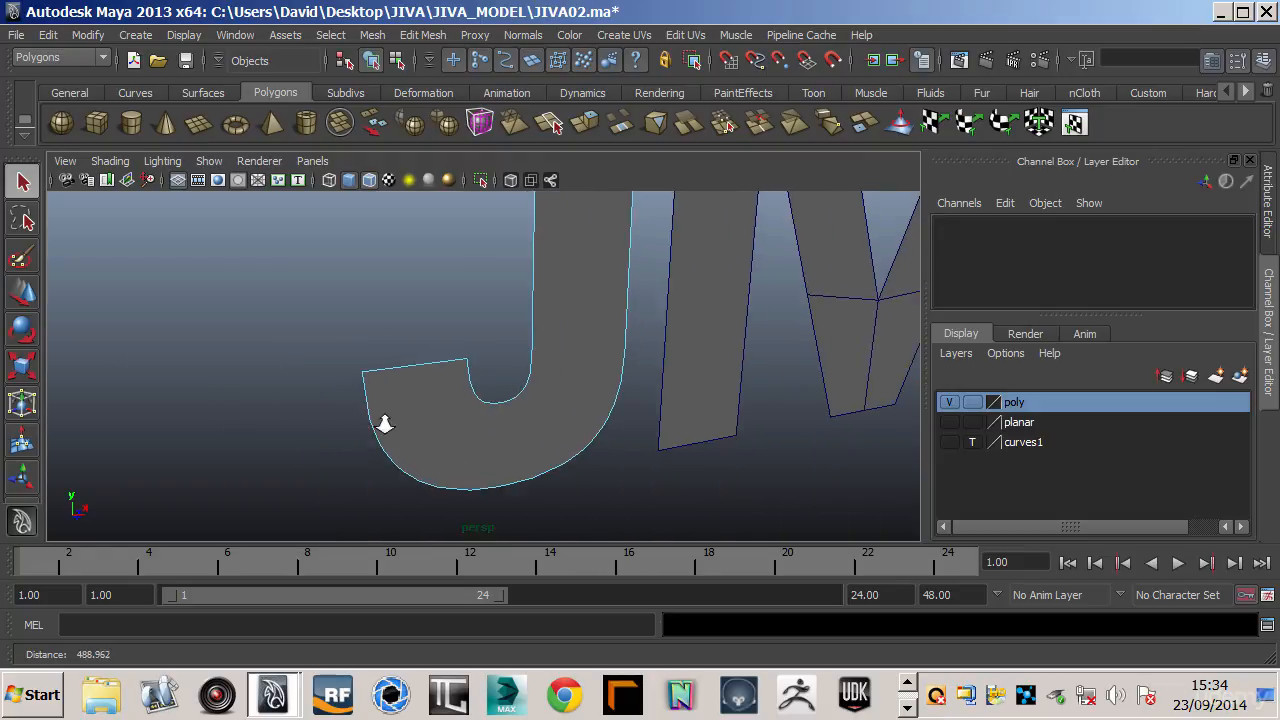
# Step: Add a point on the inner edge of the J's stem above the bend with the Split Polygon Tool
pyautogui.scroll(-2, 386, 424)
pyautogui.keyDown('alt'); pyautogui.moveTo(515, 355); pyautogui.dragTo(412, 436, button='middle'); pyautogui.keyUp('alt')
pyautogui.moveTo(424, 340); pyautogui.dragTo(331, 363, button='right')
pyautogui.moveTo(429, 417)
pyautogui.keyDown('alt'); pyautogui.mouseDown()
pyautogui.moveTo(427, 393)
pyautogui.moveTo(408, 406)
pyautogui.mouseUp(); pyautogui.keyUp('alt')
pyautogui.scroll(6, 410, 404)
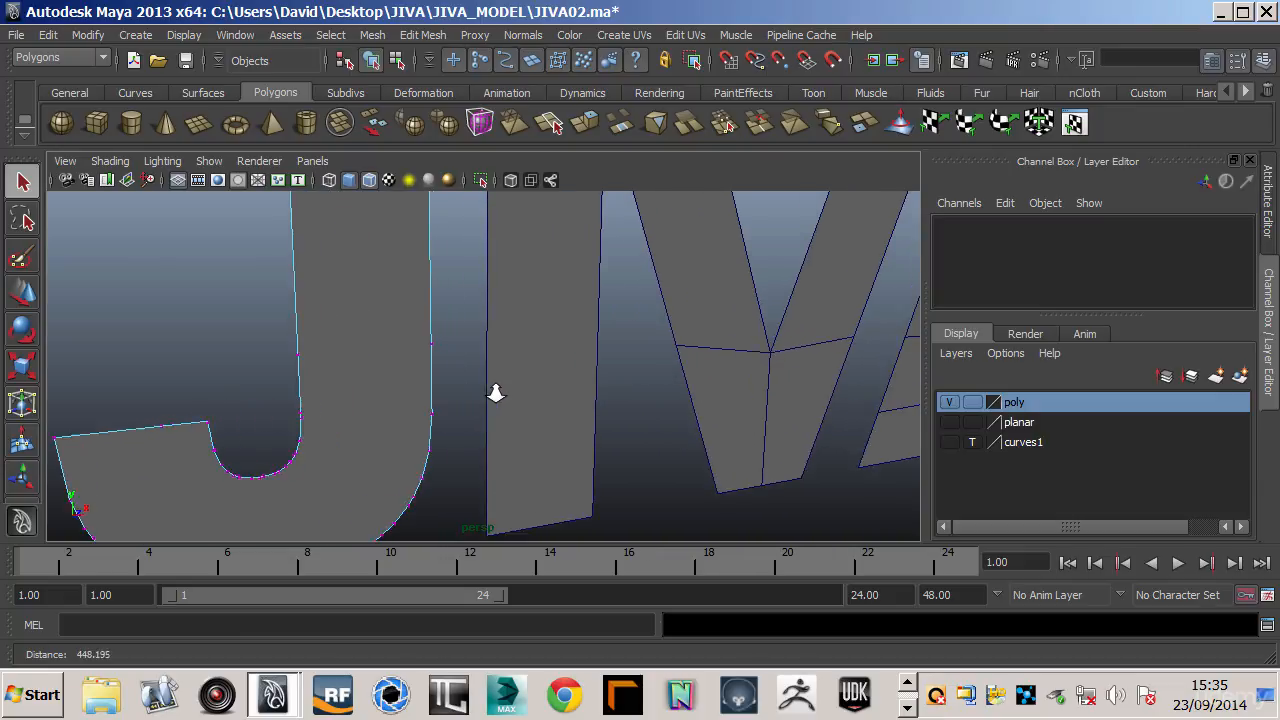
pyautogui.keyDown('shift'); pyautogui.moveTo(335, 399); pyautogui.dragTo(320, 357, button='right'); pyautogui.keyUp('shift')
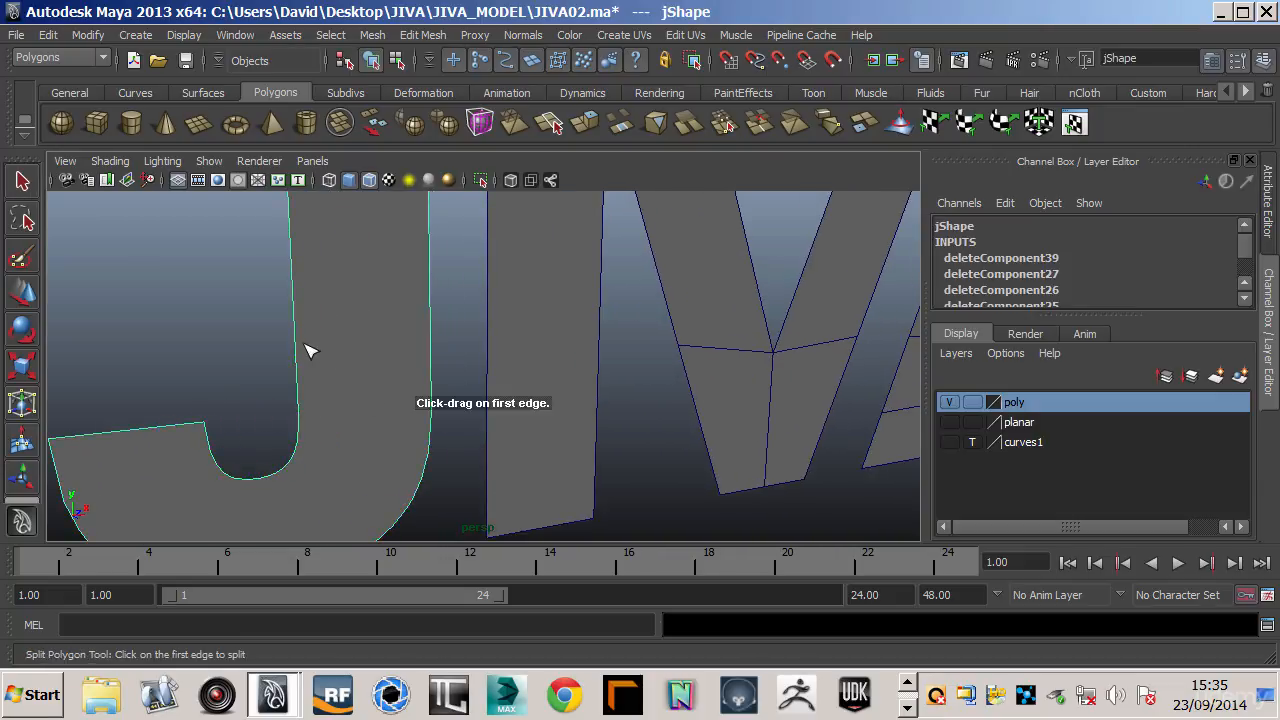
pyautogui.click(296, 352)
pyautogui.click(432, 344)
pyautogui.press('Return')
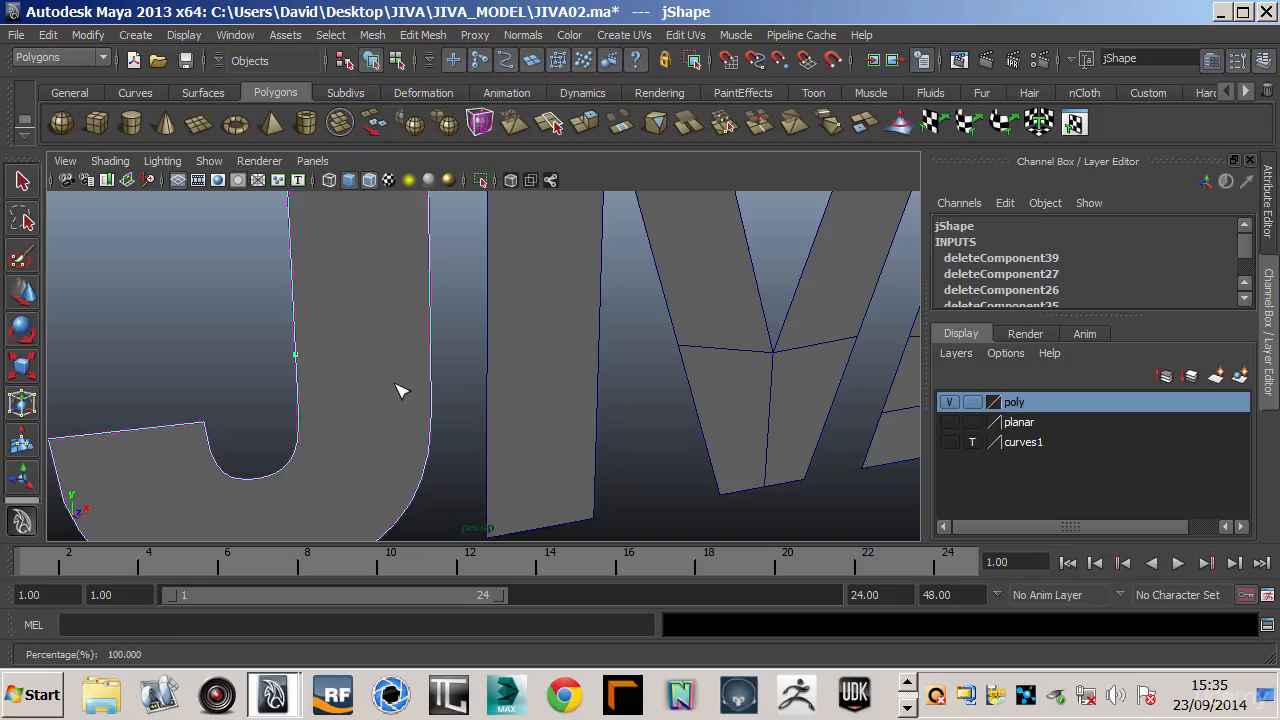
pyautogui.press('Return')
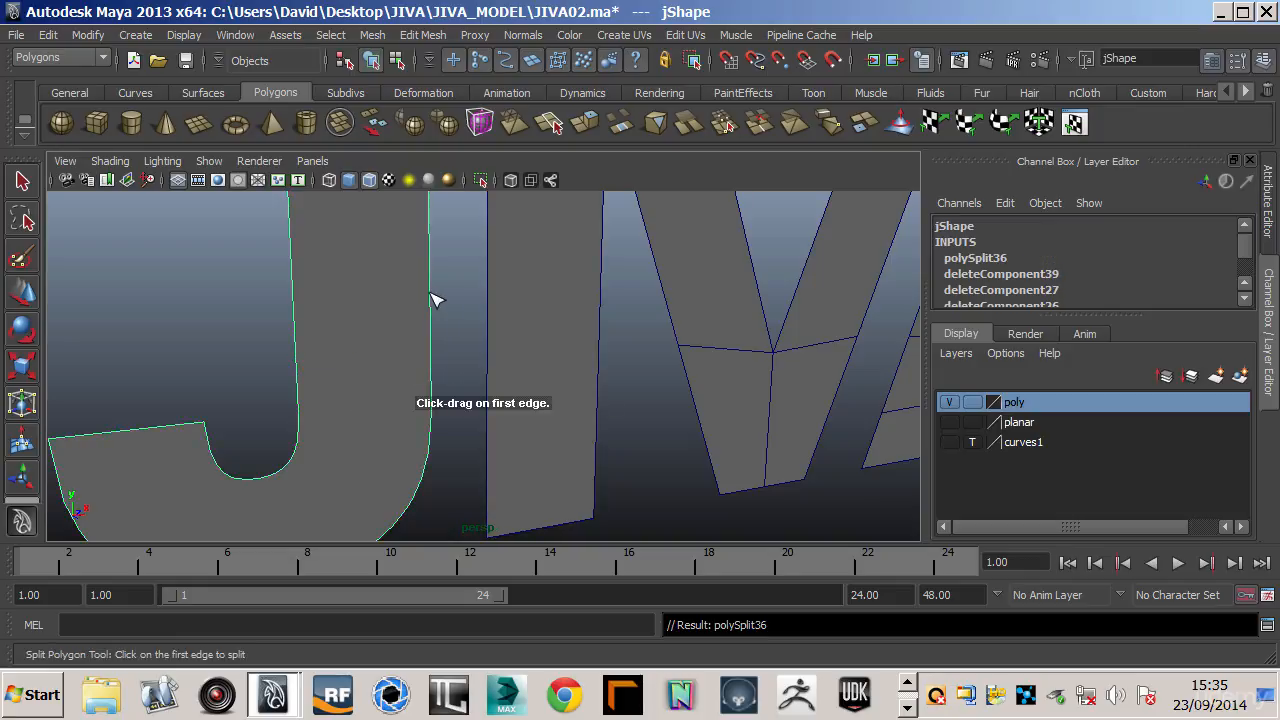
# Step: Split the J's stem above the bend with an edge from the outer-side vertex to the new inner-side point
pyautogui.click(431, 344)
pyautogui.click(296, 352)
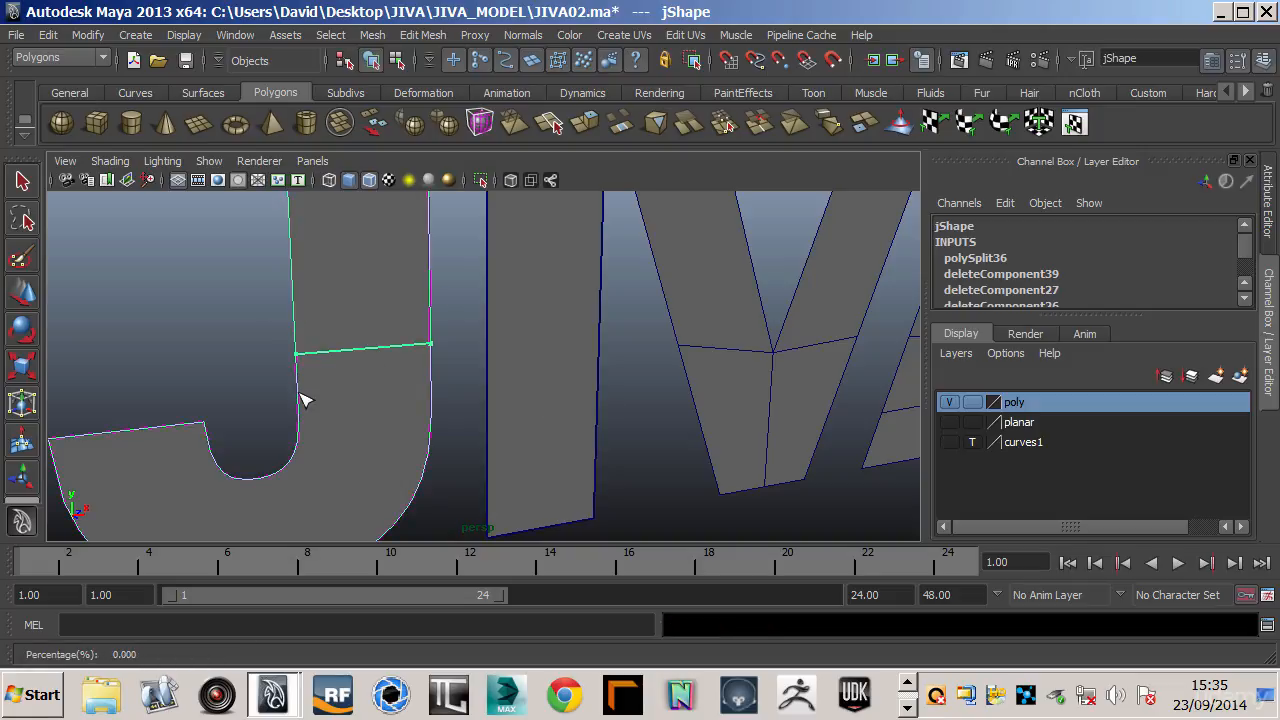
pyautogui.press('Return')
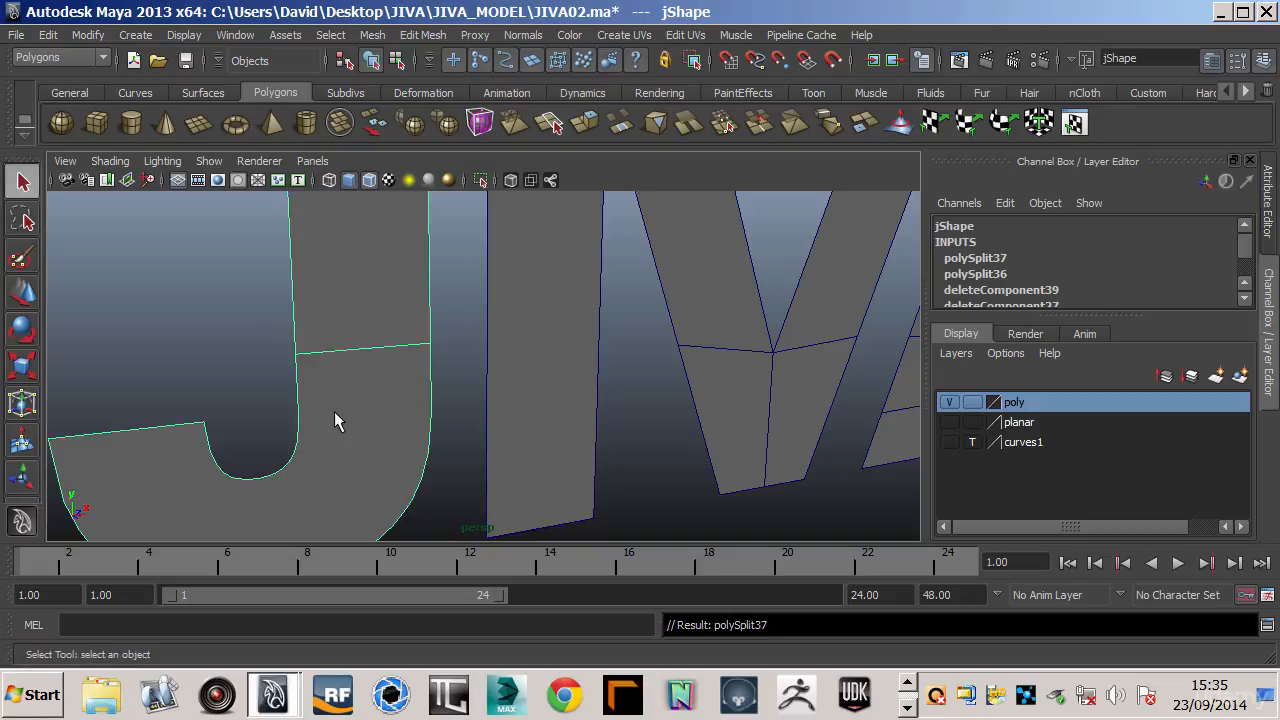
pyautogui.keyDown('alt'); pyautogui.moveTo(335, 414); pyautogui.dragTo(373, 400); pyautogui.keyUp('alt')
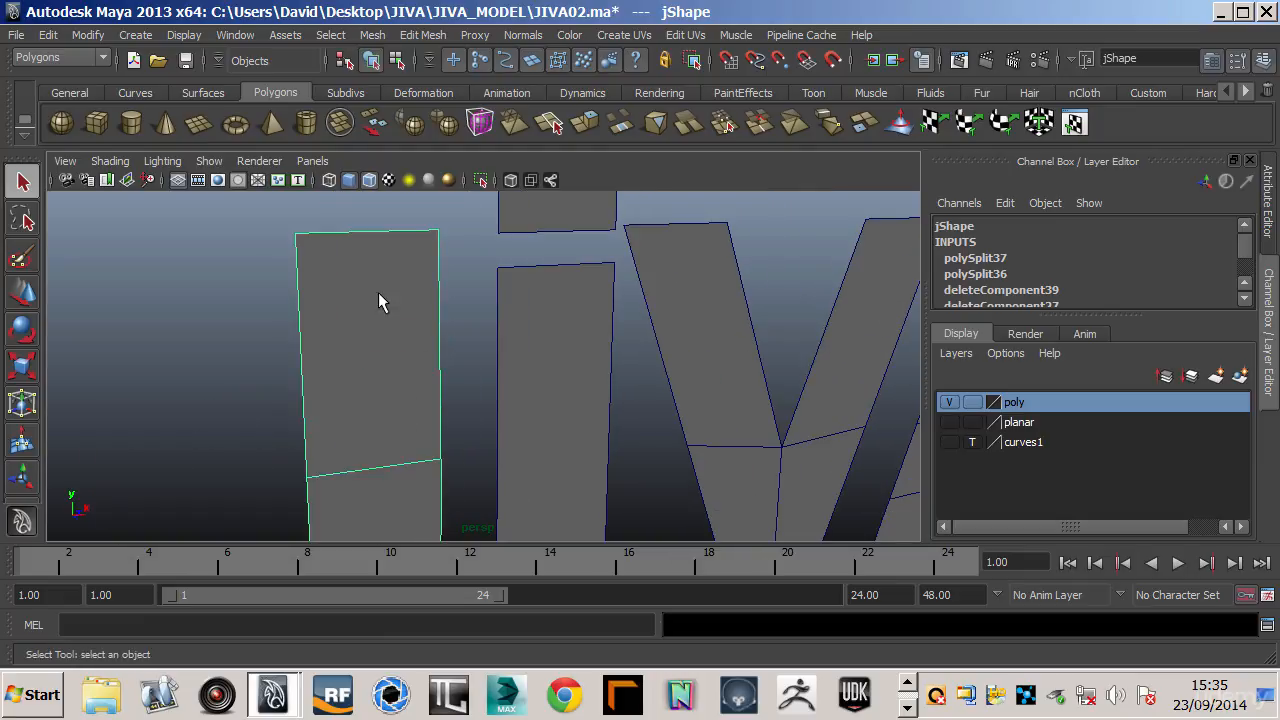
# Step: Delete a set of alternating surplus vertices along the inner curve of the J's bend
pyautogui.moveTo(388, 324); pyautogui.dragTo(375, 325, button='right')
pyautogui.keyDown('alt'); pyautogui.moveTo(380, 406); pyautogui.dragTo(392, 322, button='middle'); pyautogui.keyUp('alt')
pyautogui.keyDown('alt'); pyautogui.moveTo(248, 416); pyautogui.dragTo(280, 423, button='right'); pyautogui.keyUp('alt')
pyautogui.keyDown('alt'); pyautogui.moveTo(280, 423); pyautogui.dragTo(237, 409); pyautogui.keyUp('alt')
pyautogui.keyDown('alt'); pyautogui.moveTo(237, 409); pyautogui.dragTo(260, 398, button='middle'); pyautogui.keyUp('alt')
pyautogui.click(347, 340)
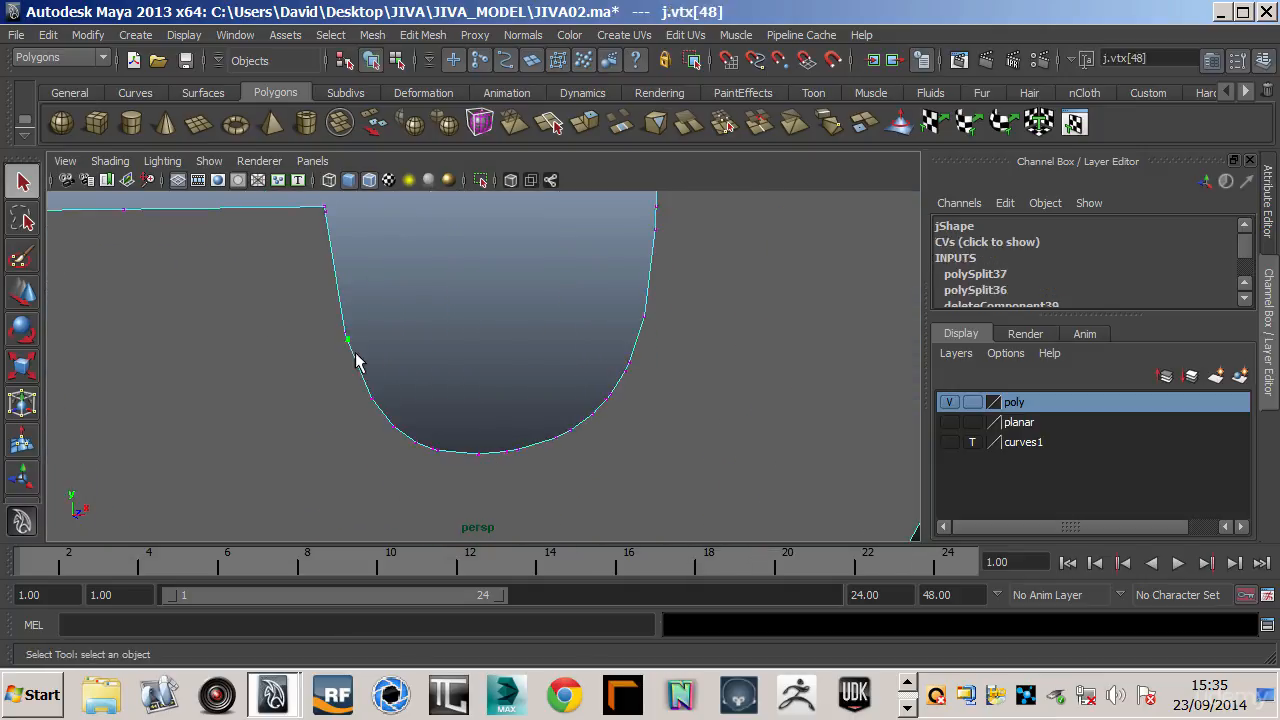
pyautogui.keyDown('shift'); pyautogui.click(439, 452); pyautogui.keyUp('shift')
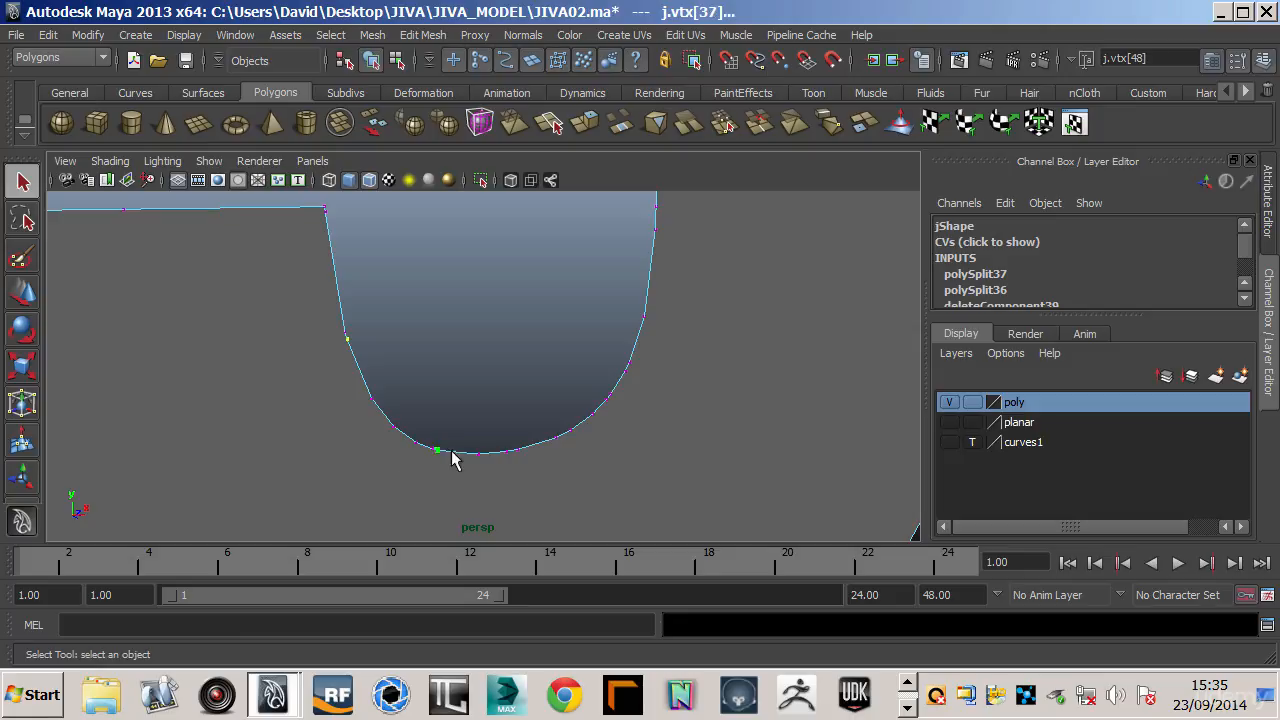
pyautogui.keyDown('shift'); pyautogui.click(516, 450); pyautogui.keyUp('shift')
pyautogui.keyDown('shift'); pyautogui.click(571, 432); pyautogui.keyUp('shift')
pyautogui.keyDown('shift'); pyautogui.click(612, 397); pyautogui.keyUp('shift')
pyautogui.keyDown('shift'); pyautogui.click(630, 364); pyautogui.keyUp('shift')
# Step: Delete further surplus vertices one by one around the bottom and both sides of the J's inner curve
pyautogui.click(660, 353)
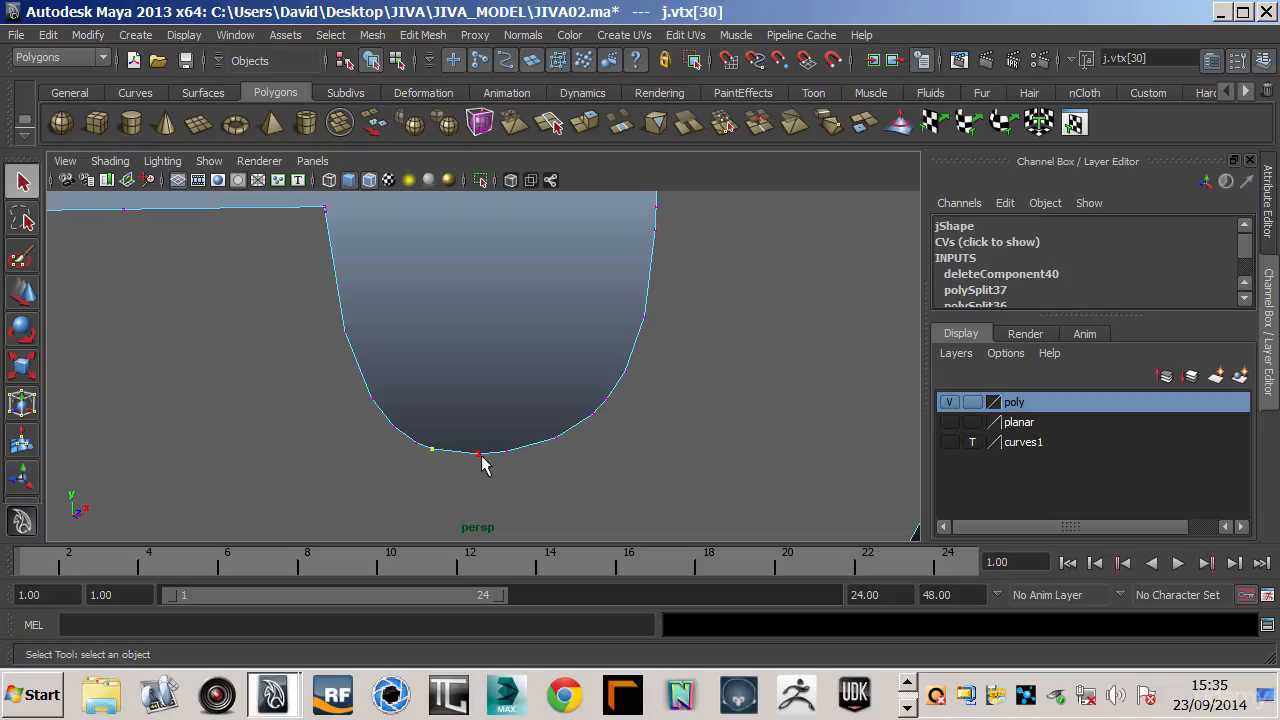
pyautogui.press('Delete')
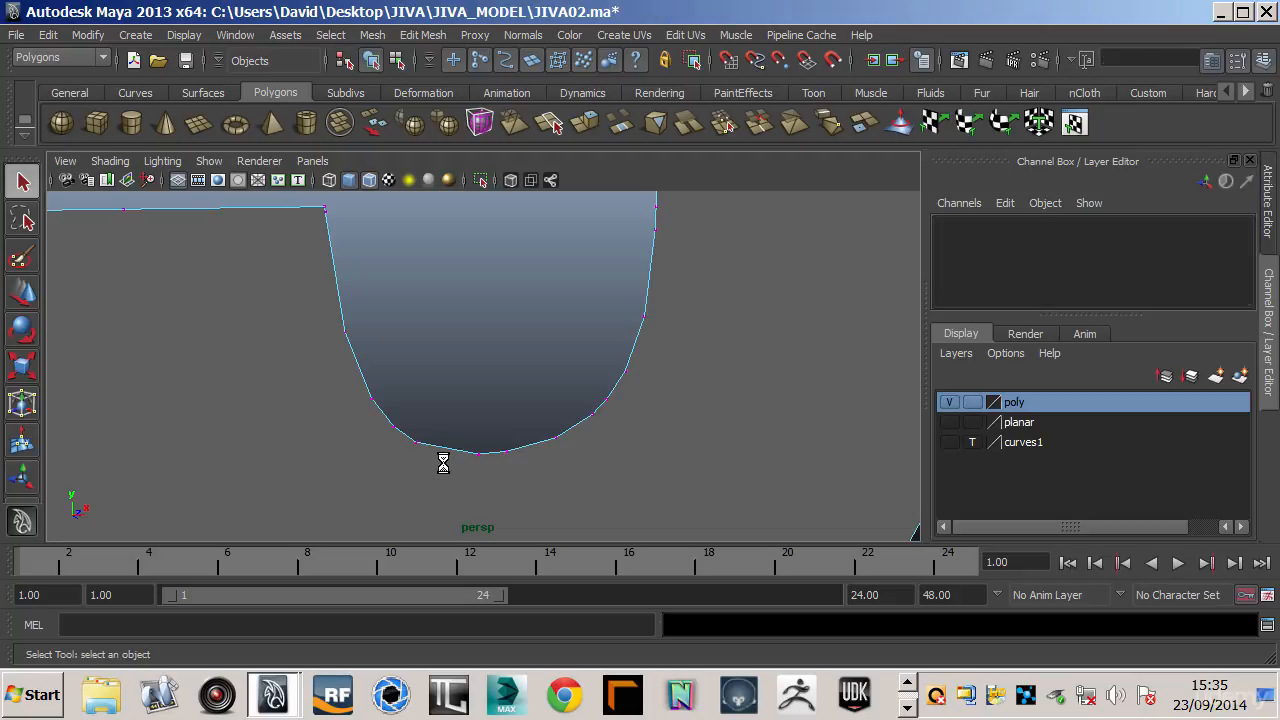
pyautogui.click(507, 452)
pyautogui.press('Delete')
pyautogui.click(607, 400)
pyautogui.press('Delete')
pyautogui.click(394, 431)
pyautogui.press('Delete')
# Step: Delete the midpoint vertex on the end edge of the J's hook and the extra vertex where the inner curve meets the stem
pyautogui.scroll(-2, 480, 455)
pyautogui.scroll(5, 443, 434)
pyautogui.scroll(-2, 422, 435)
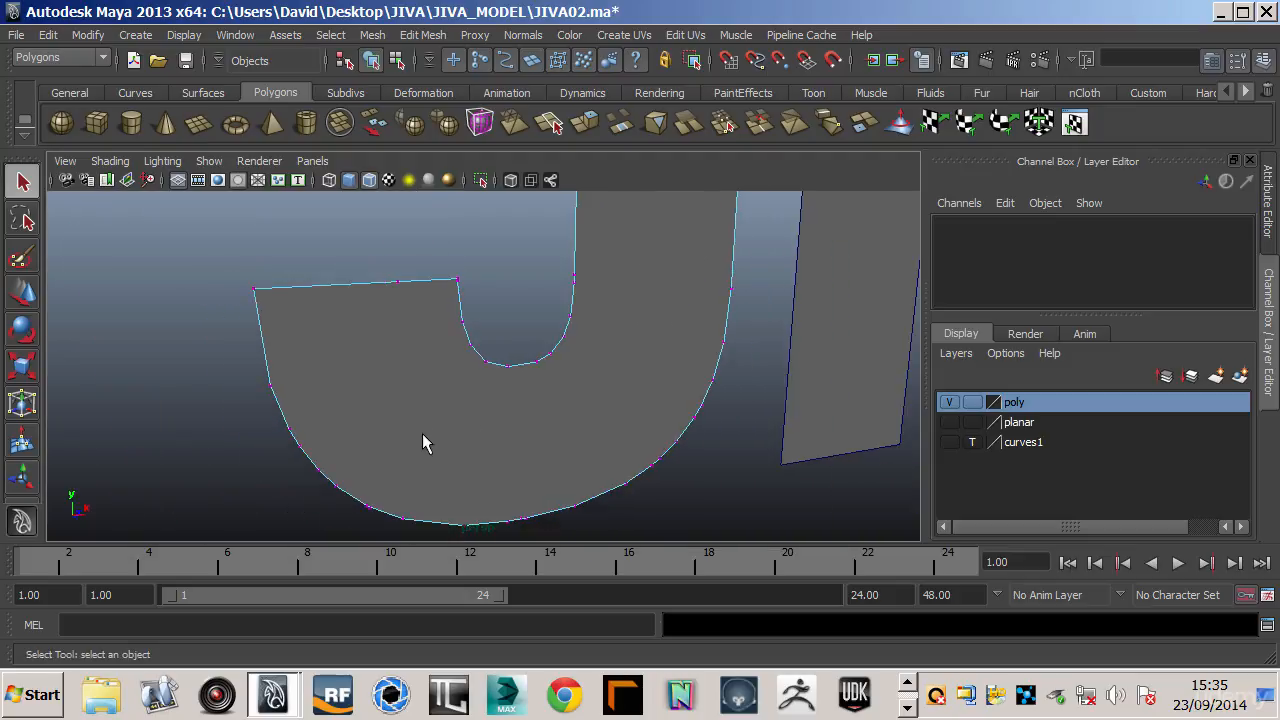
pyautogui.keyDown('alt'); pyautogui.moveTo(429, 432); pyautogui.dragTo(419, 425, button='middle'); pyautogui.keyUp('alt')
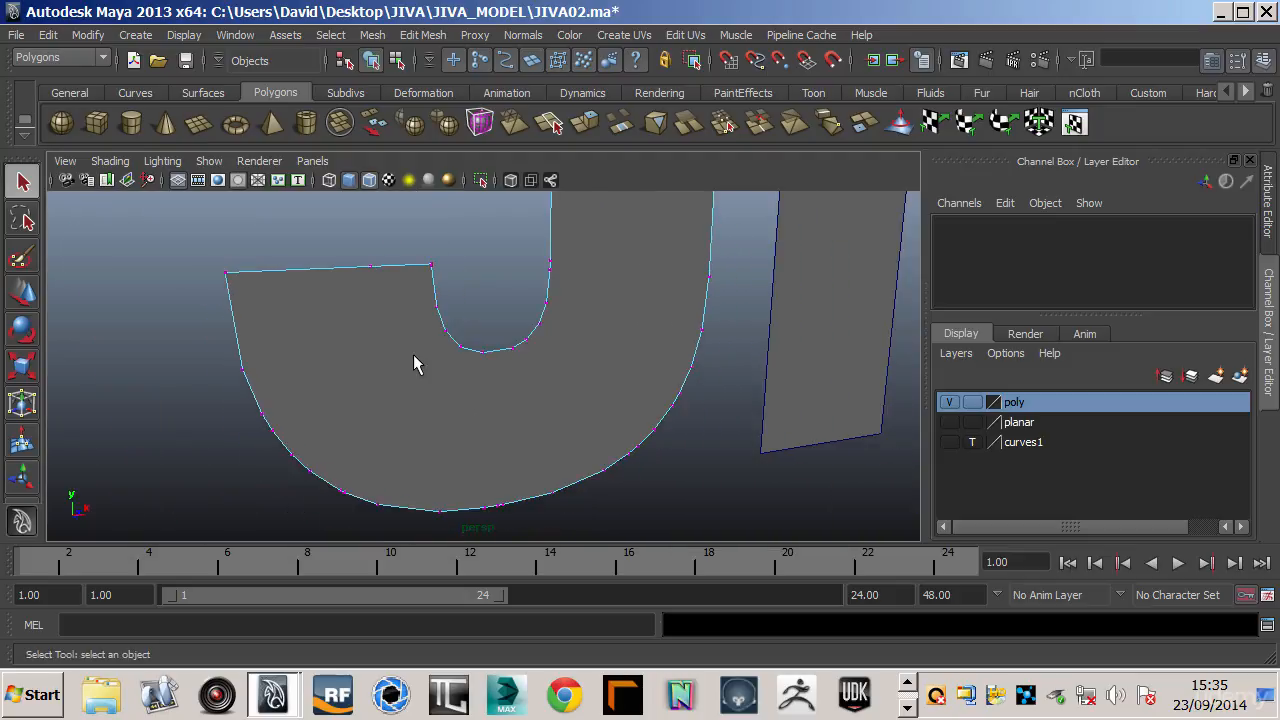
pyautogui.click(372, 267)
pyautogui.click(390, 330)
pyautogui.click(550, 262)
pyautogui.click(617, 287)
# Step: Split the J's hook with an edge from the first inner-curve vertex below its end to the first outer-curve vertex
pyautogui.press('g')
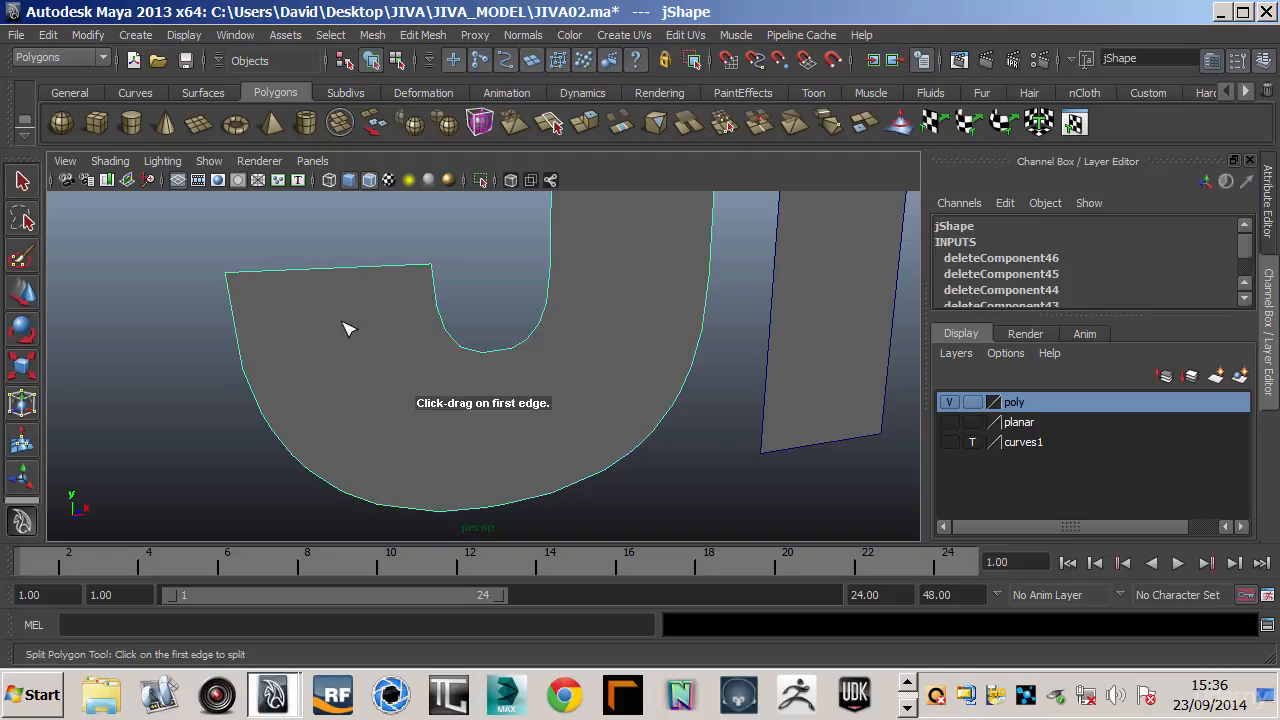
pyautogui.moveTo(434, 284); pyautogui.dragTo(448, 327)
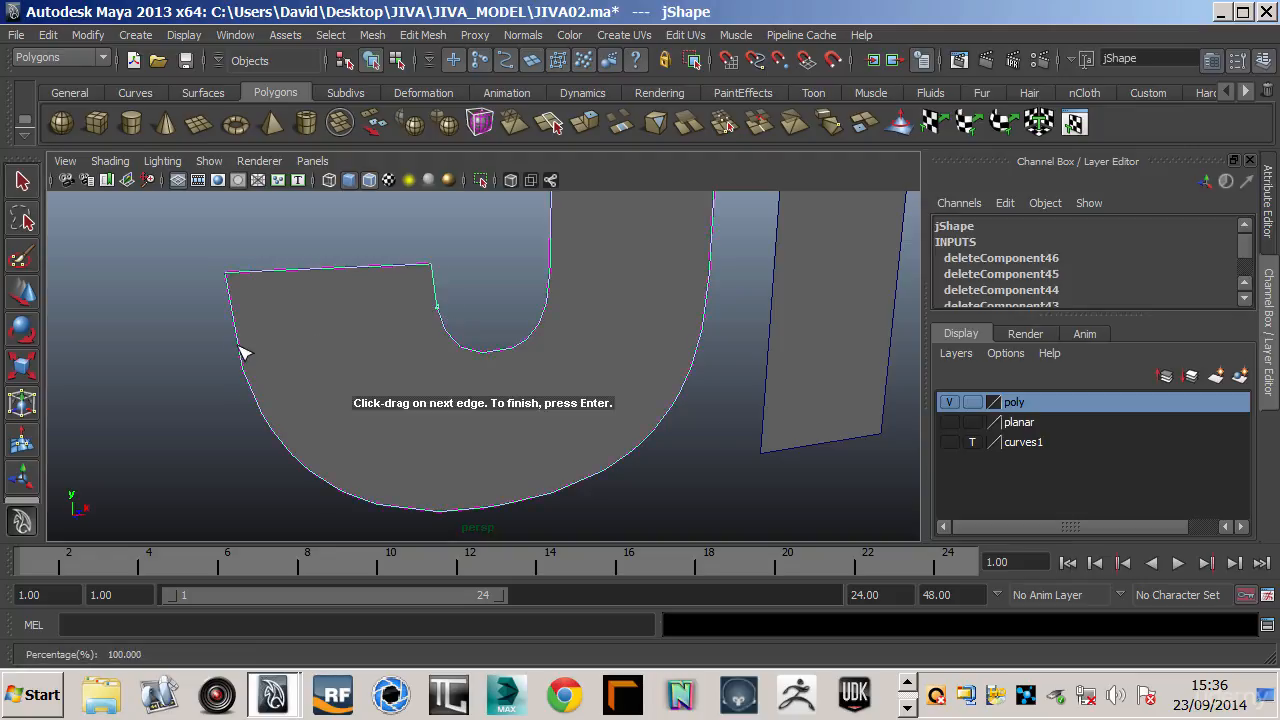
pyautogui.moveTo(240, 335); pyautogui.dragTo(245, 389)
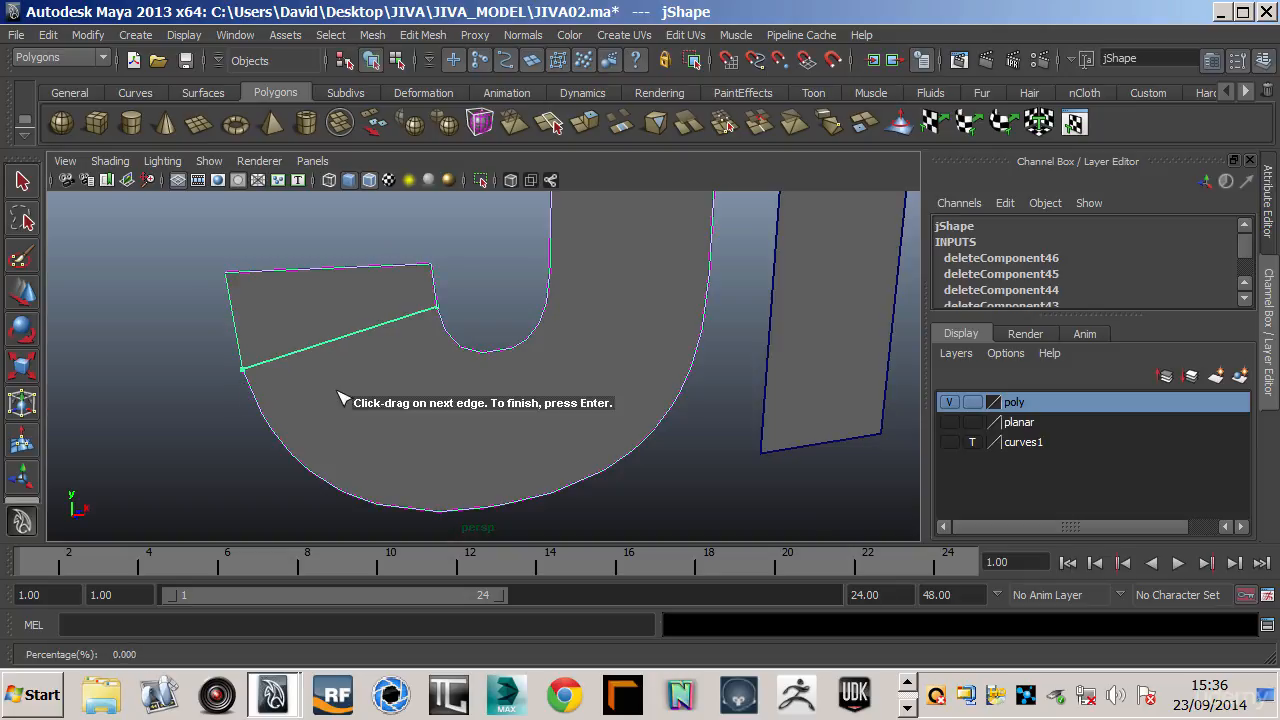
pyautogui.press('Return')
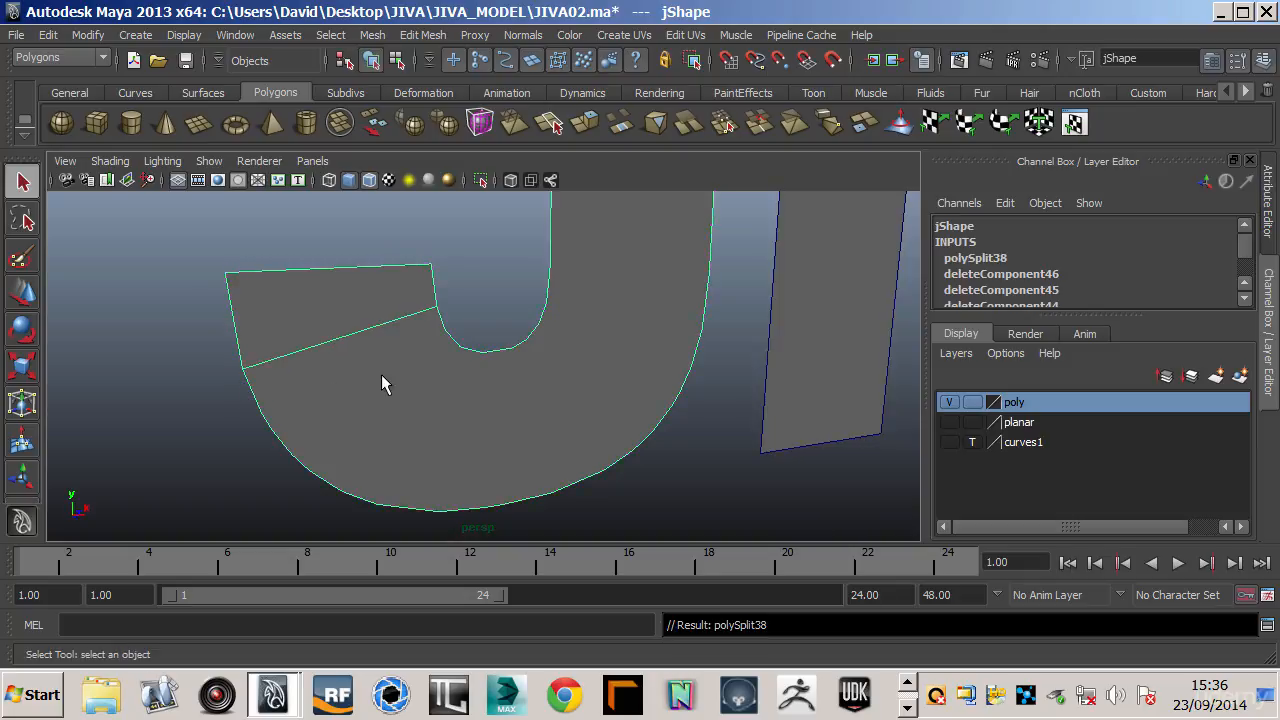
# Step: Delete the surplus vertex on the J's outer curve just past its lowest point, towards the stem
pyautogui.moveTo(459, 362); pyautogui.dragTo(375, 344, button='right')
pyautogui.click(505, 510)
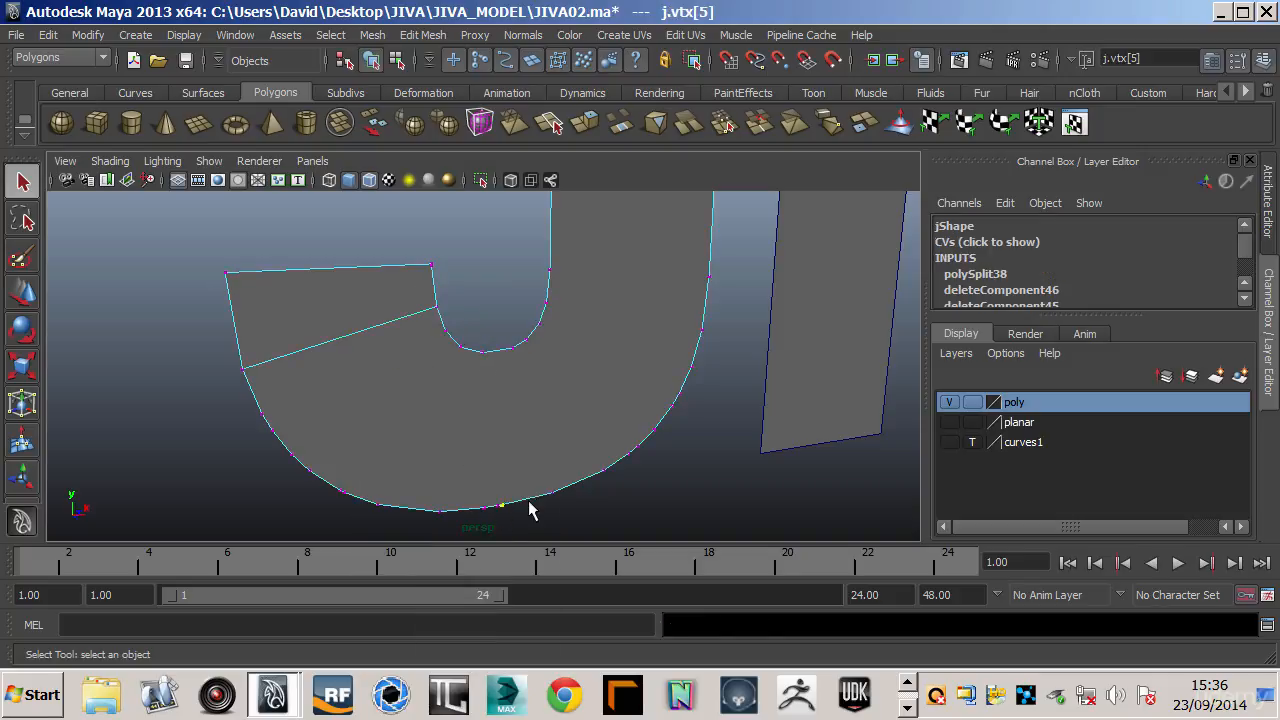
pyautogui.press('Delete')
pyautogui.click(500, 506)
pyautogui.press('Delete')
pyautogui.click(640, 447)
pyautogui.press('Delete')
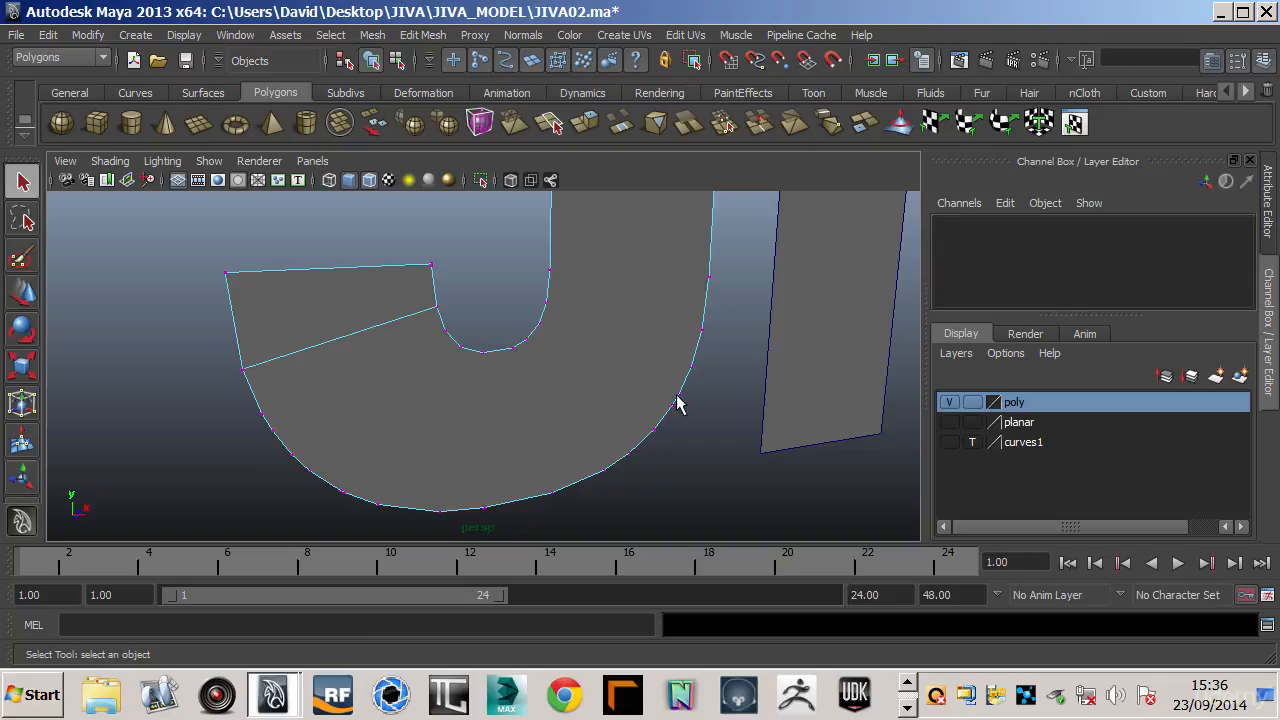
pyautogui.click(690, 385)
pyautogui.press('Delete')
# Step: Delete the surplus vertices along the outer curve on the hook side of the J
pyautogui.click(292, 462)
pyautogui.click(304, 485)
pyautogui.click(341, 491)
pyautogui.press('Delete')
pyautogui.click(343, 497)
pyautogui.click(444, 520)
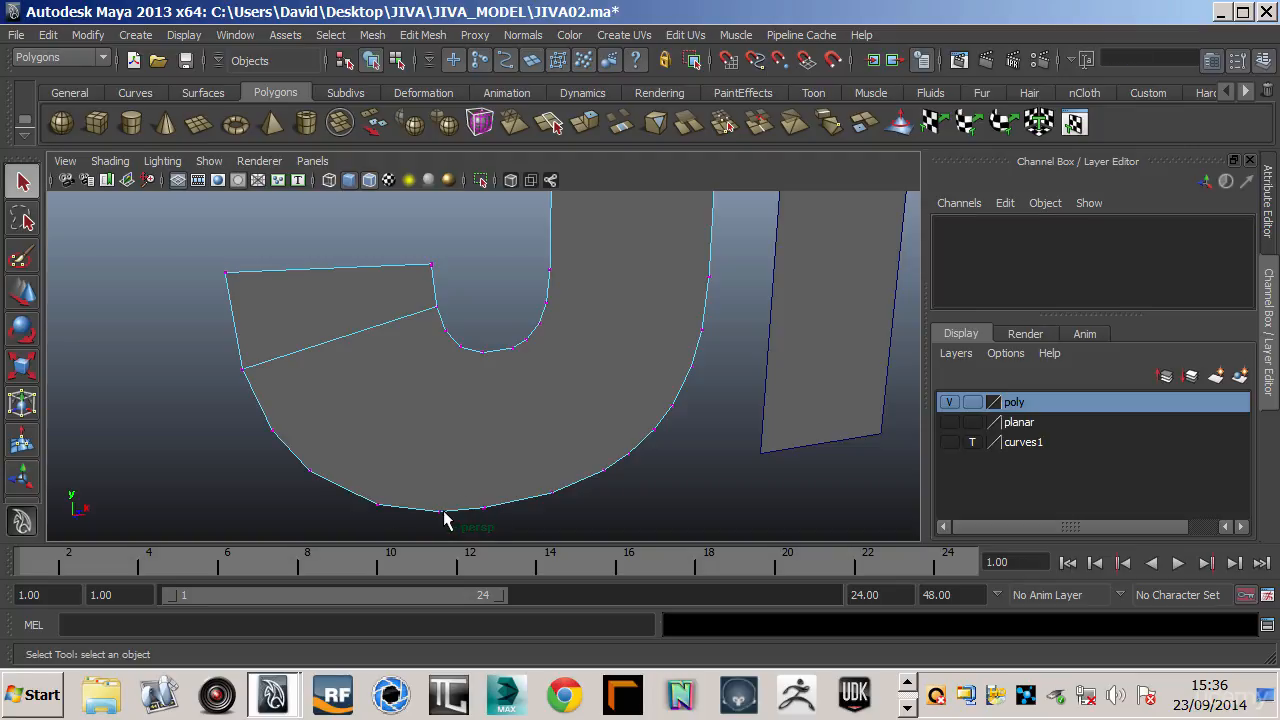
# Step: Delete the surplus vertices along the J's outer curve on the side facing the I
pyautogui.click(629, 460)
pyautogui.click(652, 474)
pyautogui.click(680, 418)
pyautogui.press('Delete')
# Step: Split the hook side of the bend with two more edges, joining the next two inner-curve vertices to their matching outer-curve vertices
pyautogui.press('g')
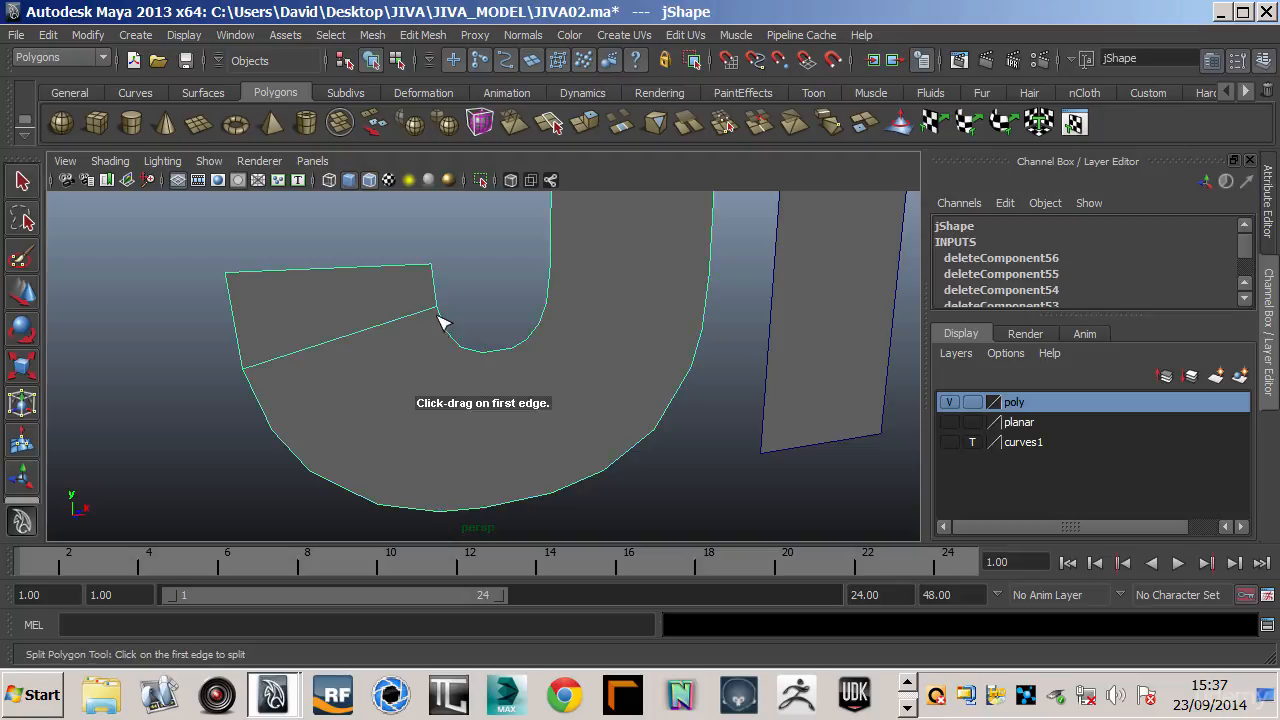
pyautogui.click(445, 325)
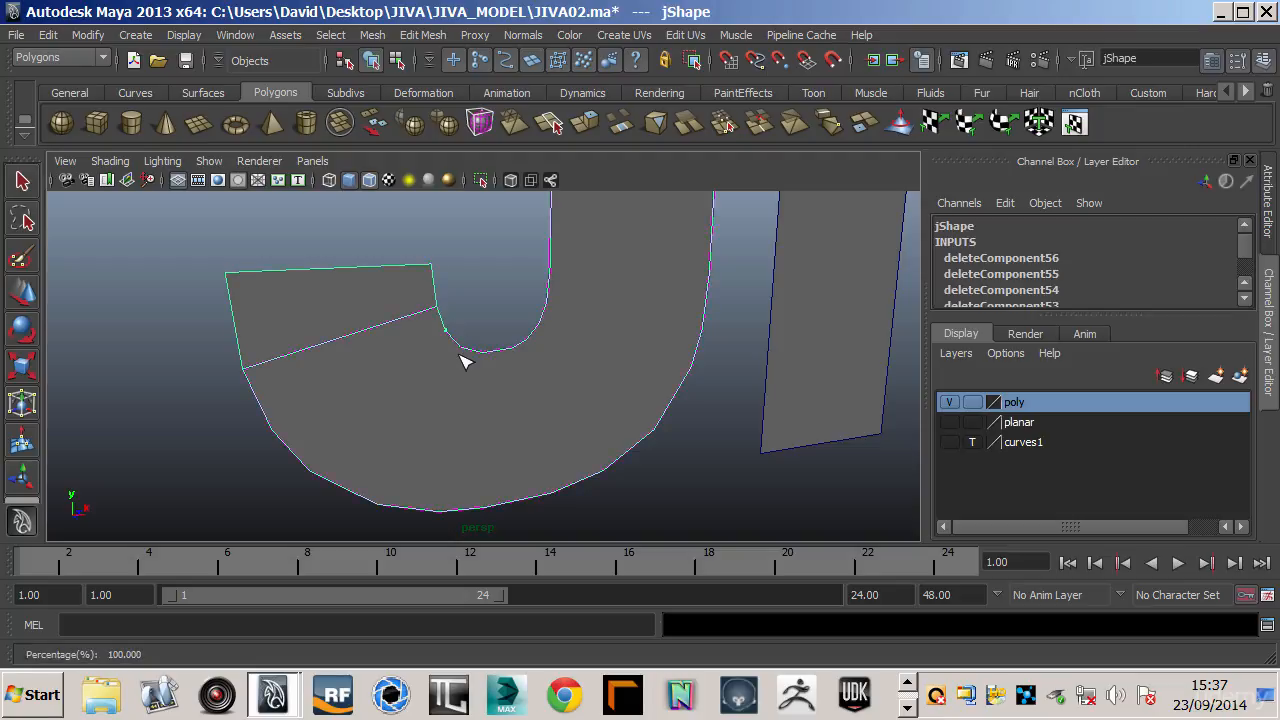
pyautogui.click(271, 430)
pyautogui.press('Return')
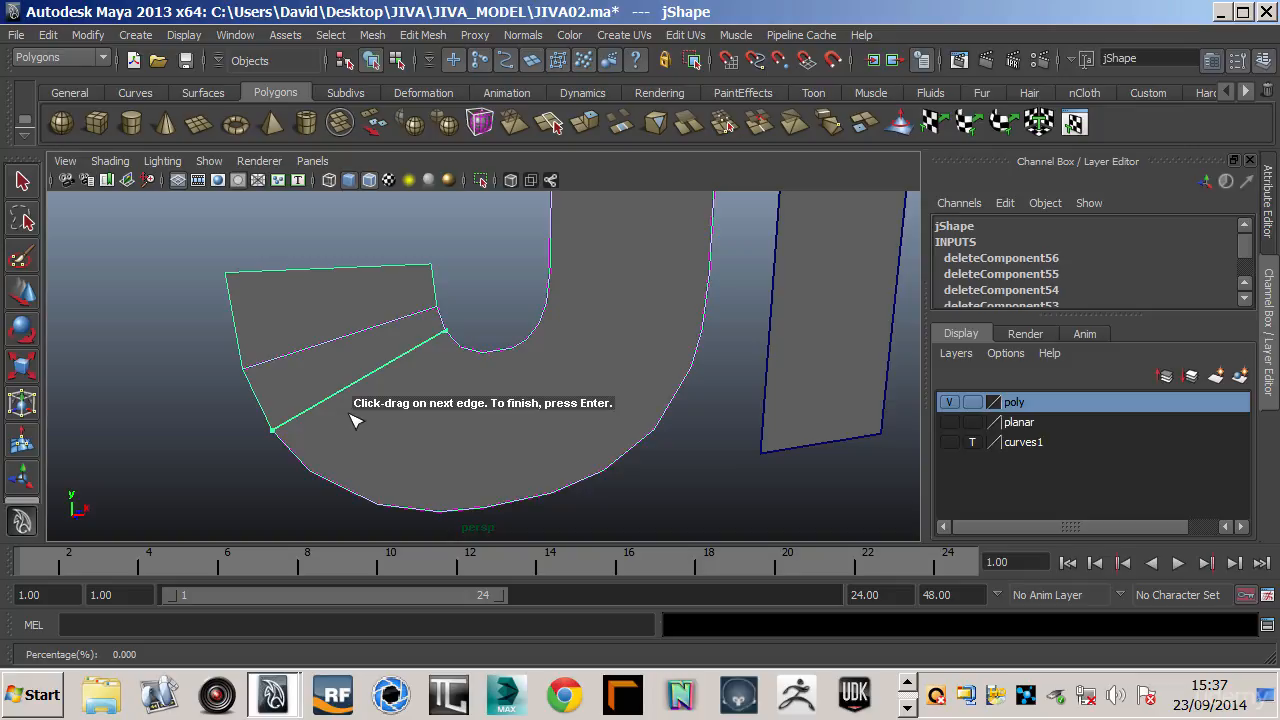
pyautogui.press('Return')
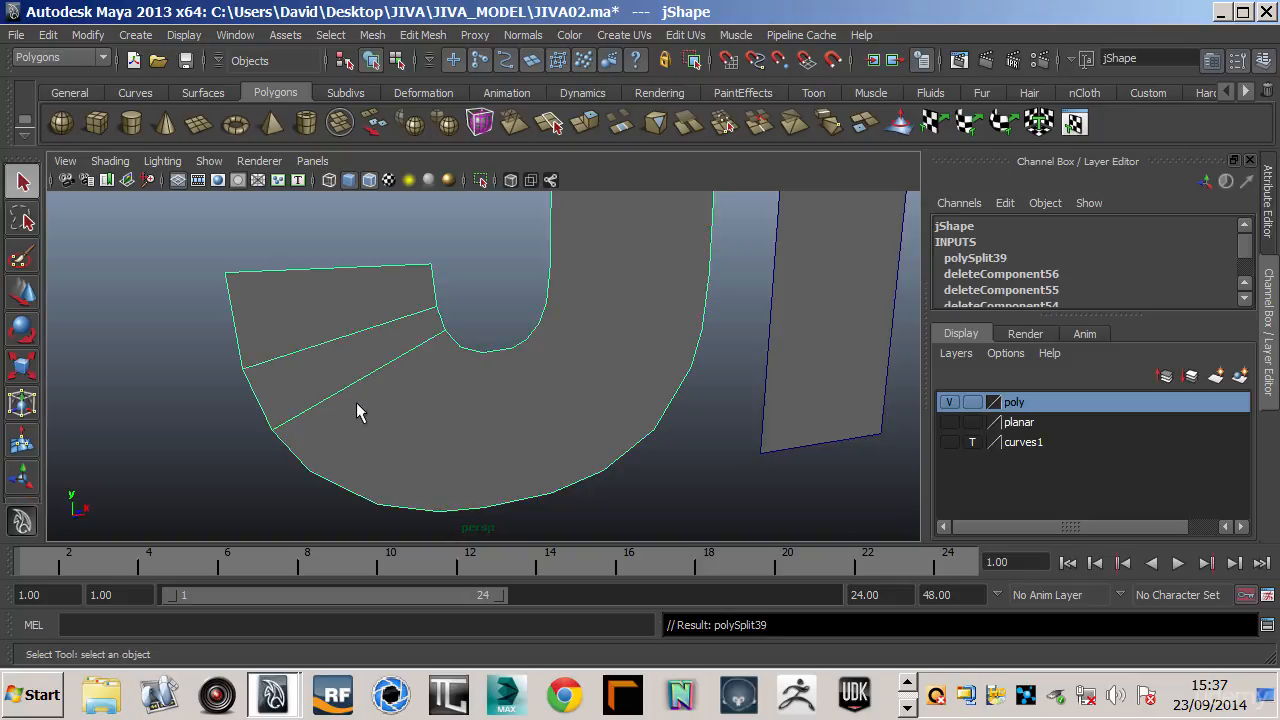
pyautogui.press('g')
pyautogui.click(459, 346)
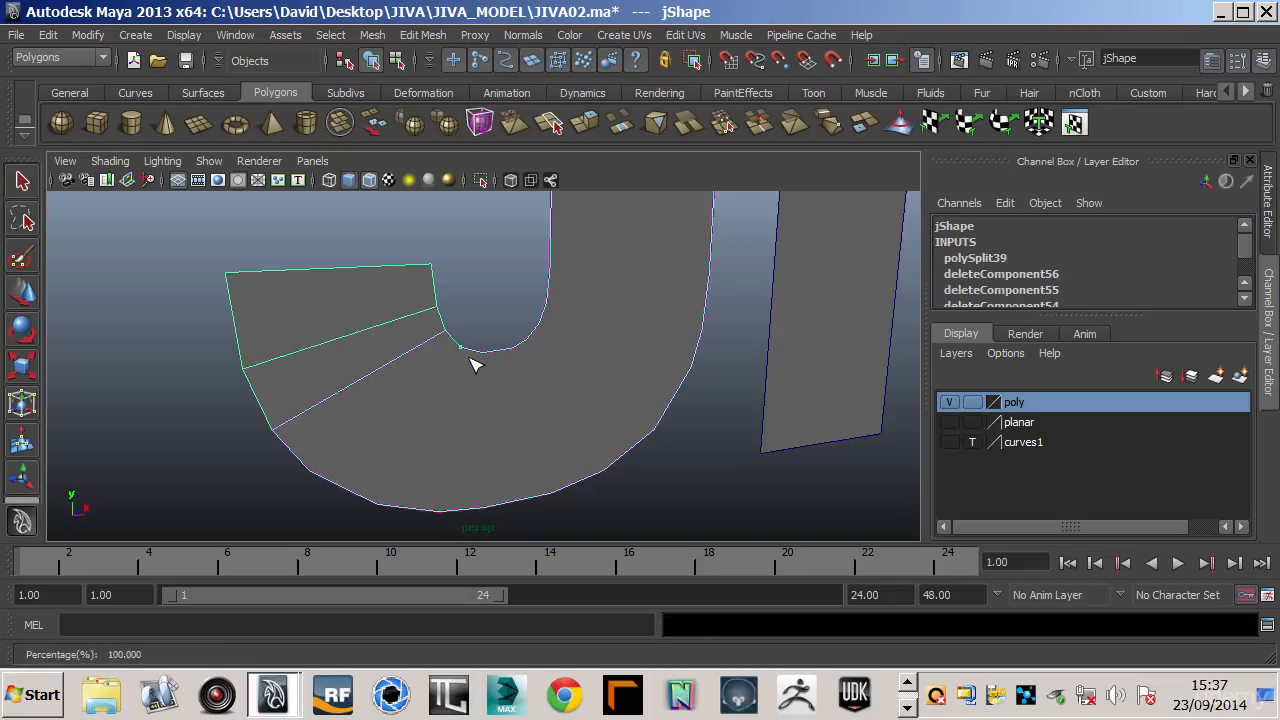
pyautogui.click(310, 470)
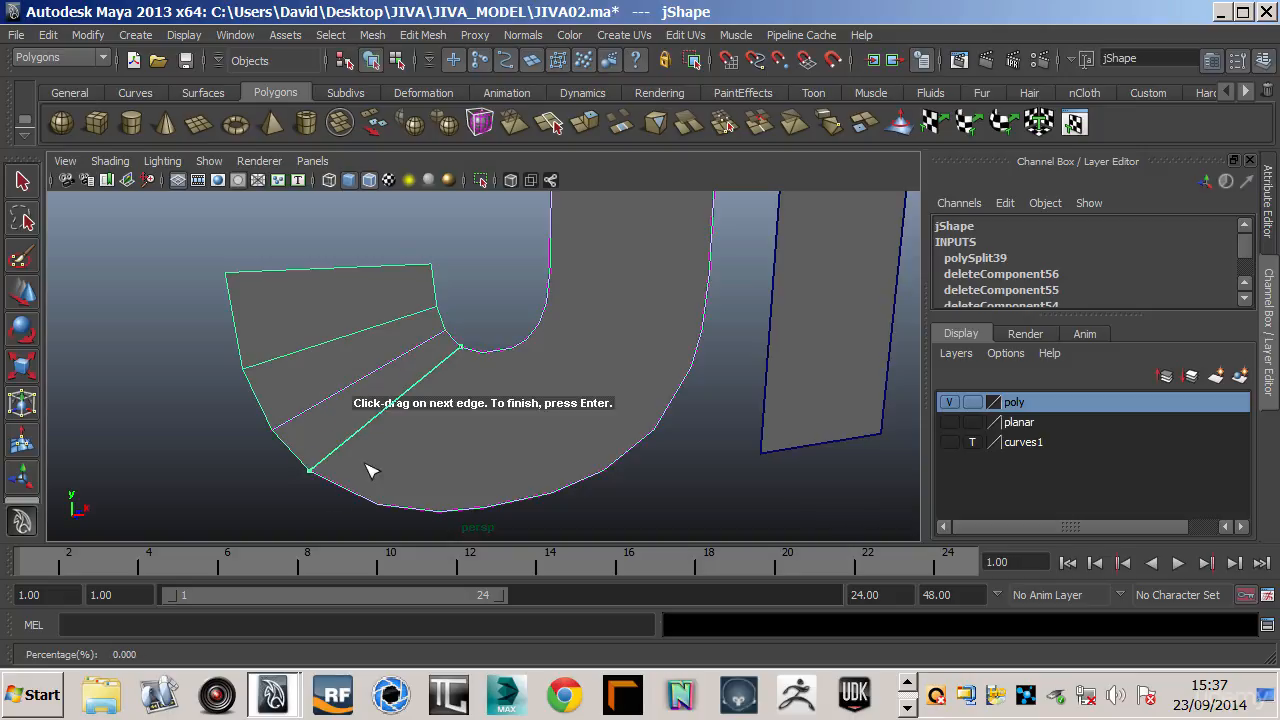
pyautogui.press('q')
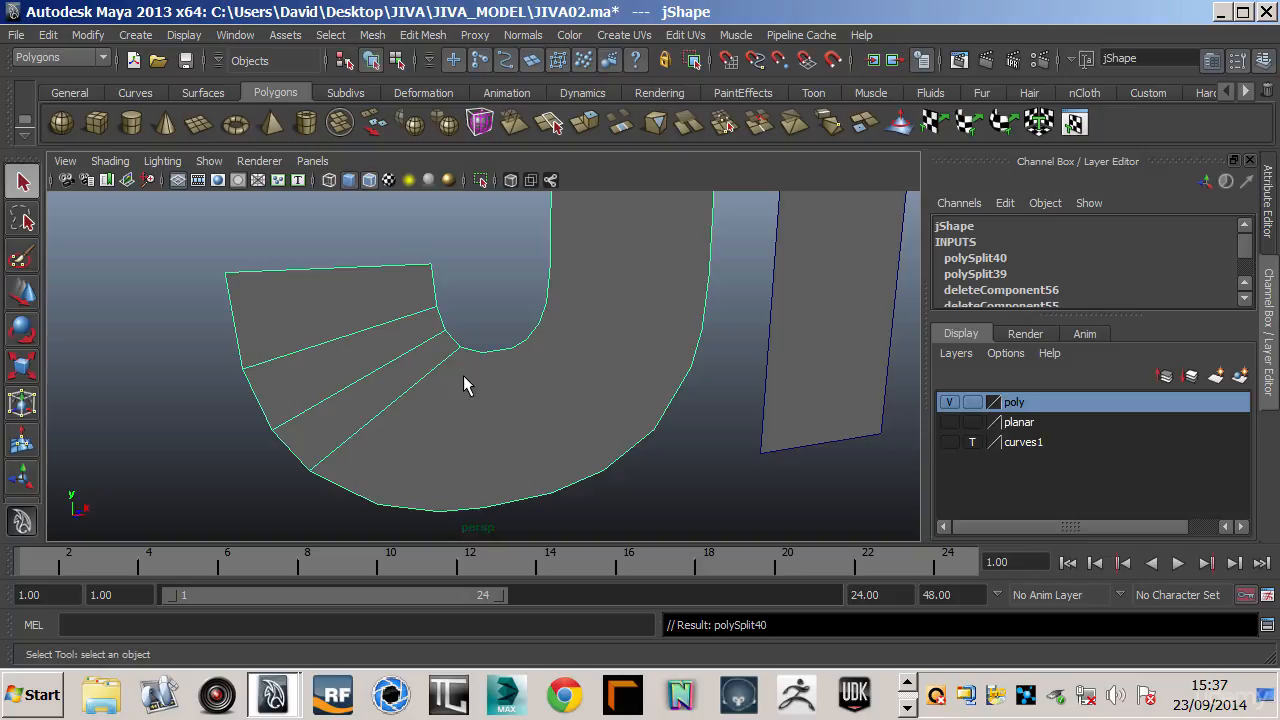
# Step: Split the bend from the lowest inner vertex to the next outer vertex, and from the following inner vertex to the lowest outer vertex
pyautogui.press('y')
pyautogui.click(482, 352)
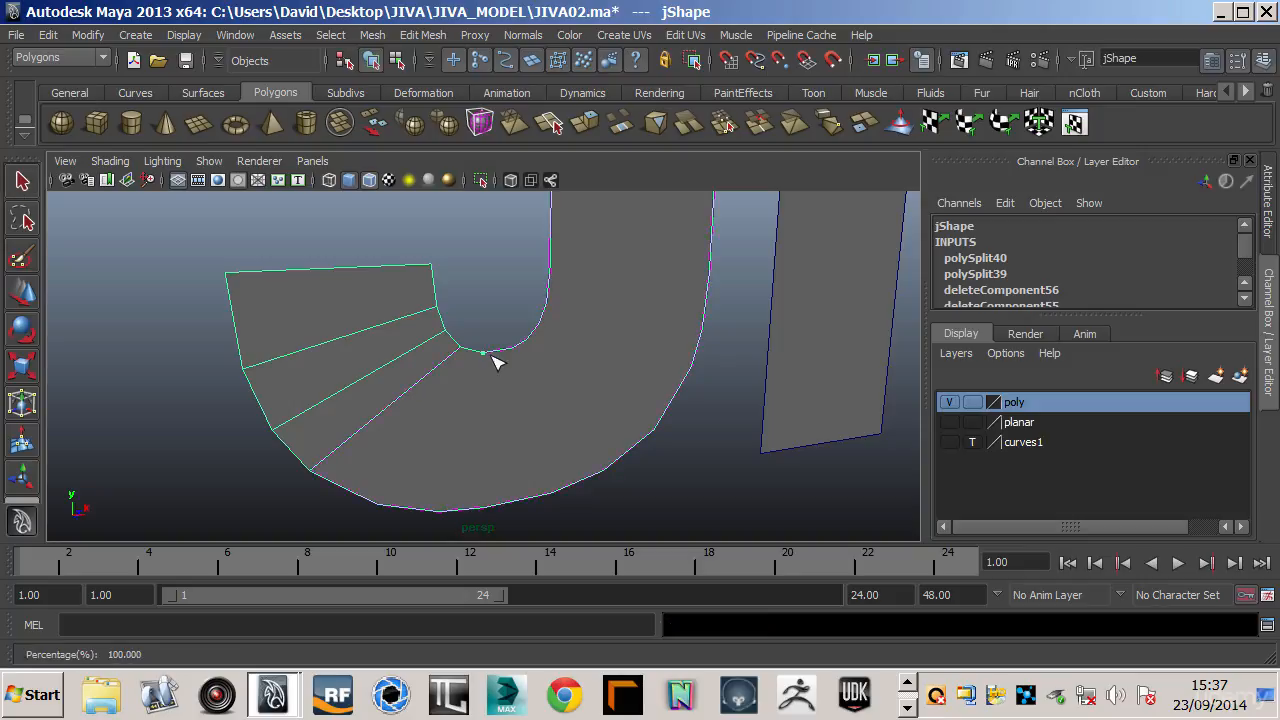
pyautogui.click(377, 504)
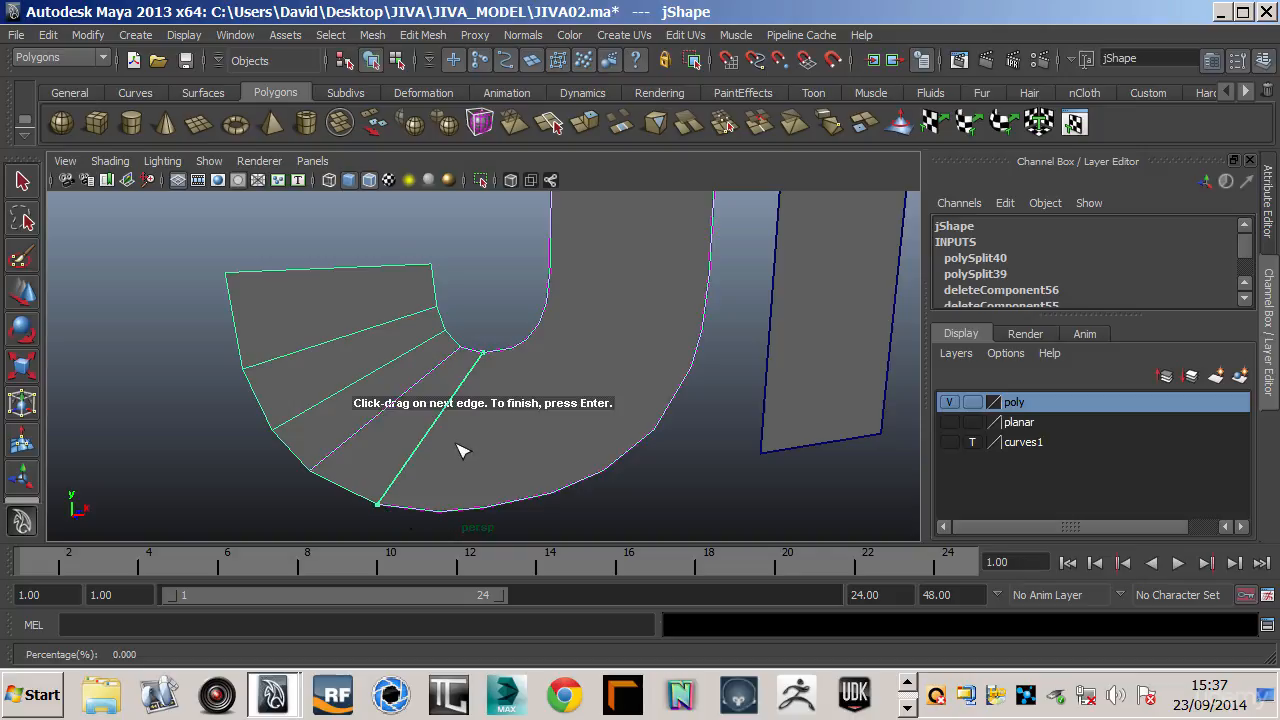
pyautogui.press('q')
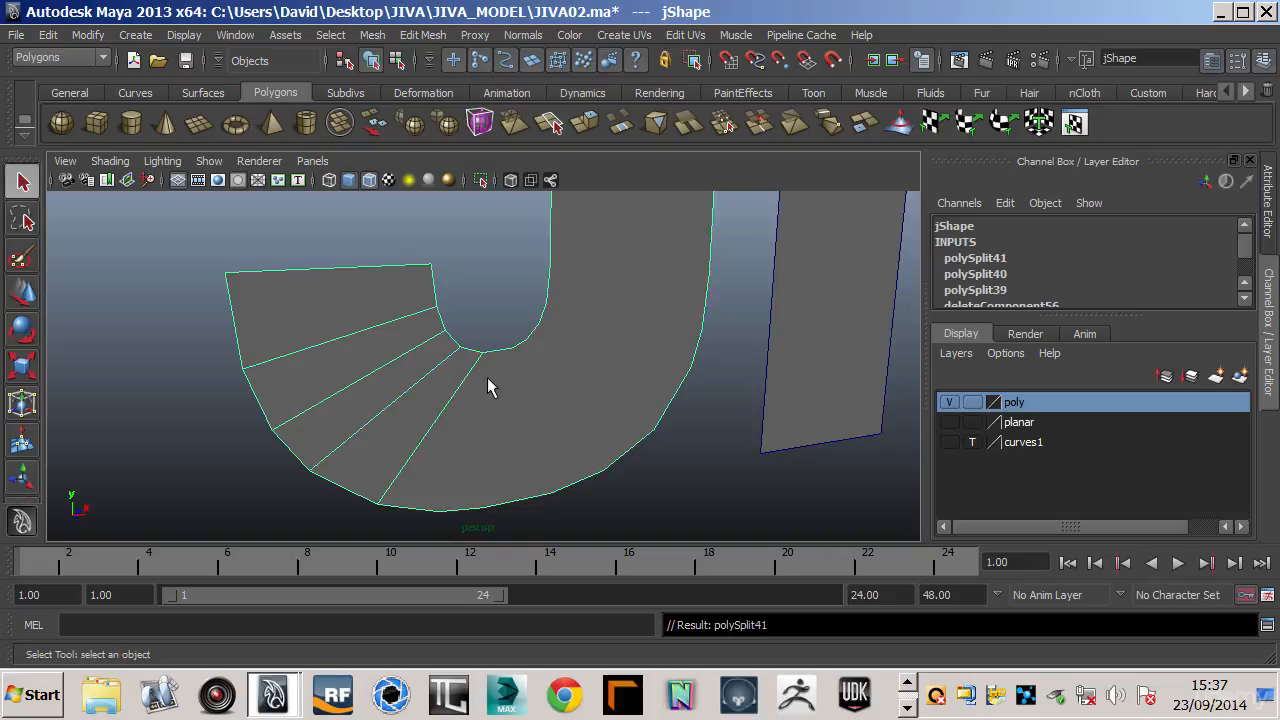
pyautogui.press('y')
pyautogui.click(521, 351)
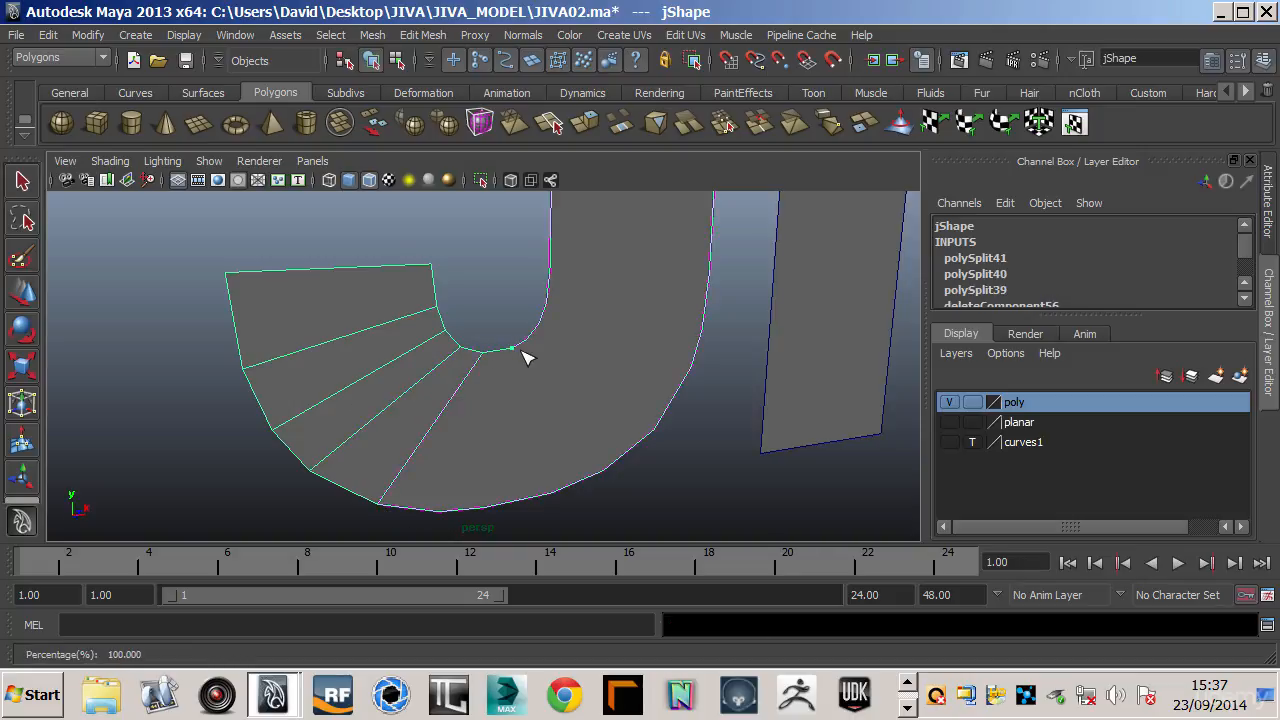
pyautogui.click(430, 512)
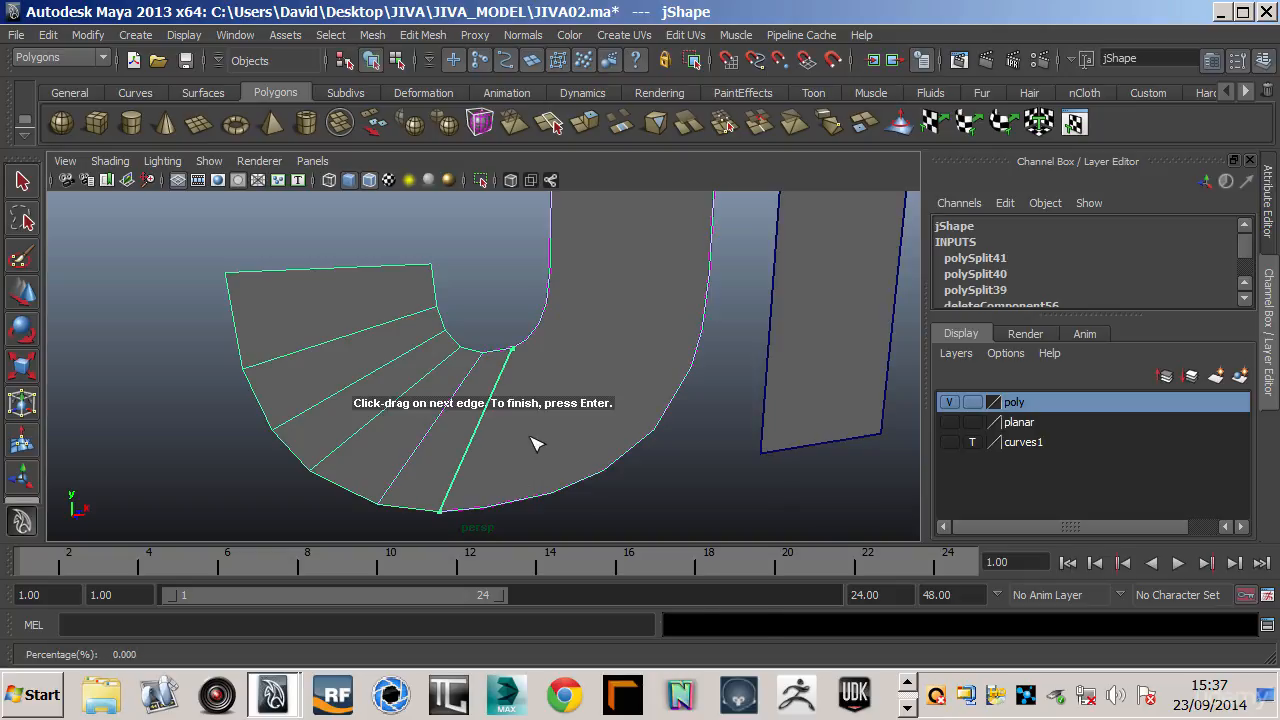
pyautogui.press('Return')
# Step: Split the stem side of the bend with two edges, joining the next two inner vertices to the two outer vertices past the lowest point
pyautogui.press('g')
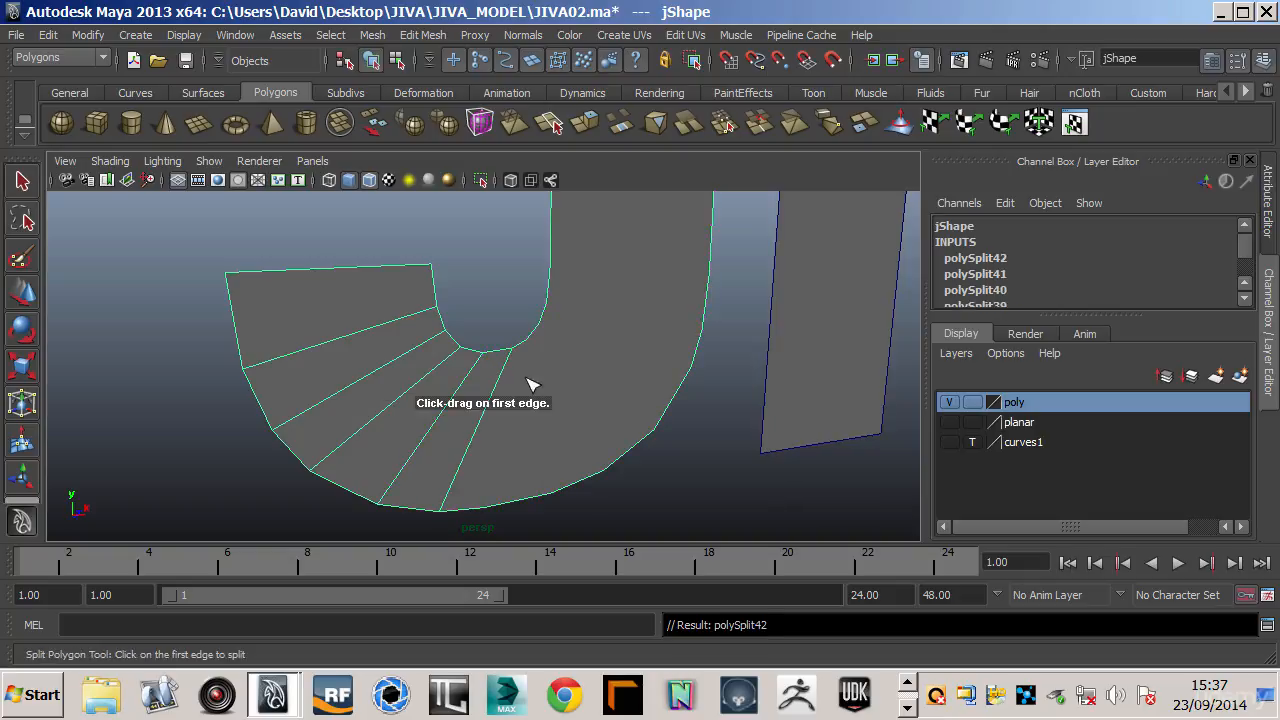
pyautogui.click(524, 345)
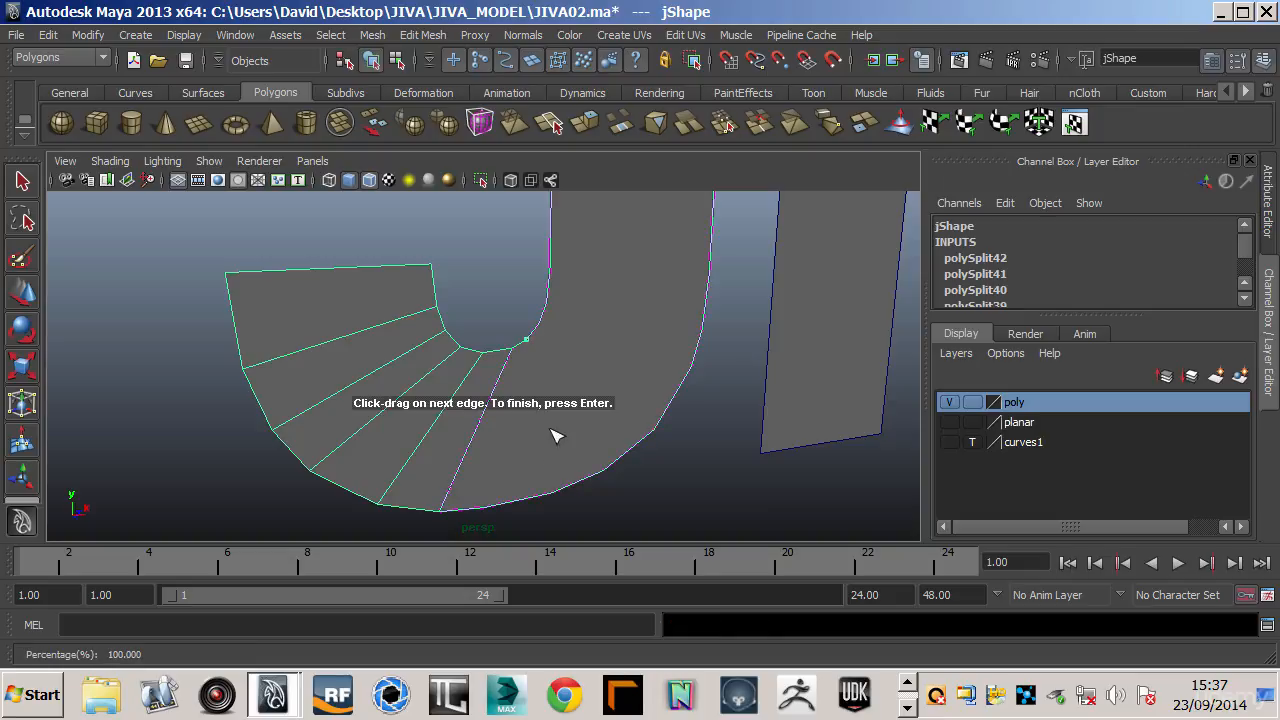
pyautogui.moveTo(526, 508); pyautogui.dragTo(485, 508)
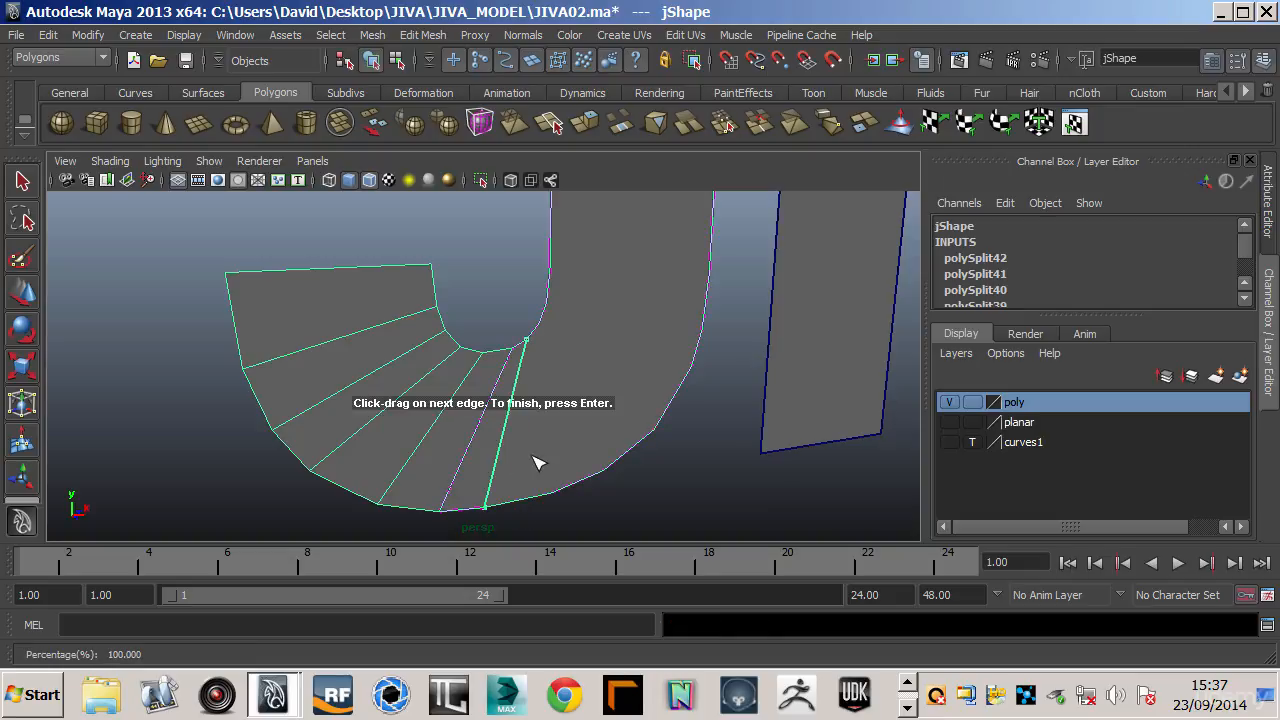
pyautogui.press('Return')
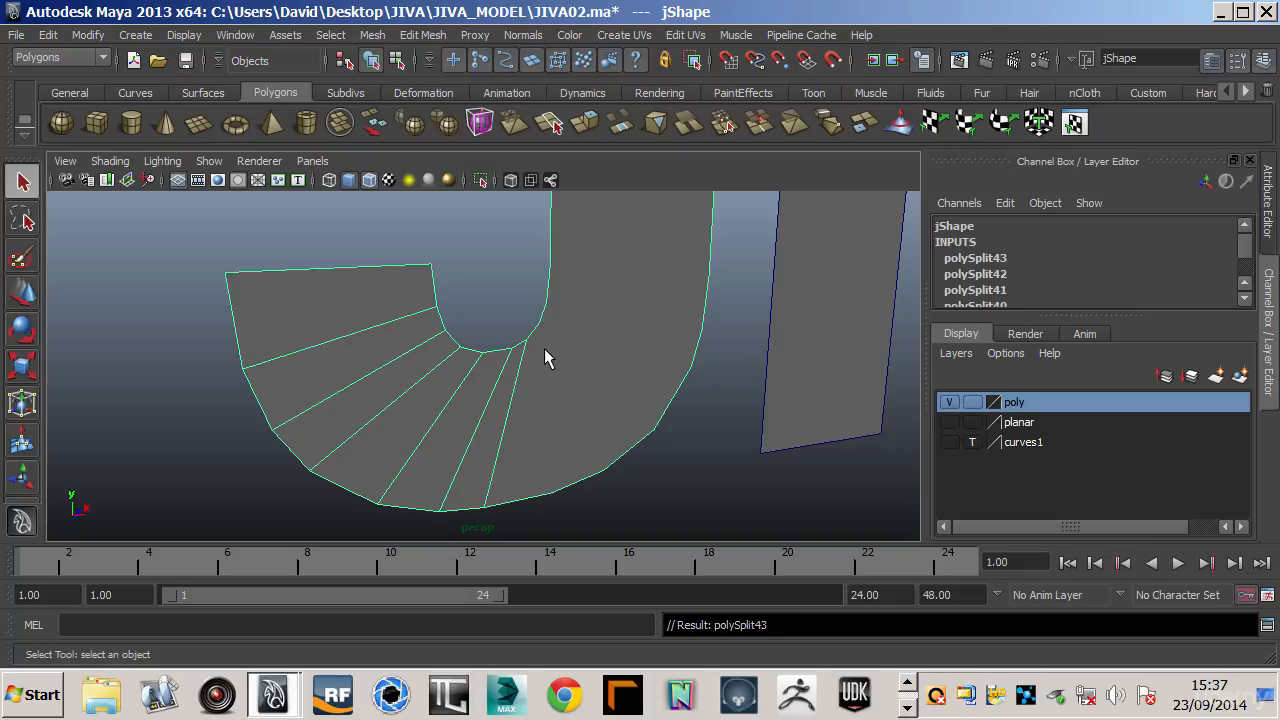
pyautogui.press('y')
pyautogui.click(540, 322)
pyautogui.moveTo(569, 492); pyautogui.dragTo(532, 515)
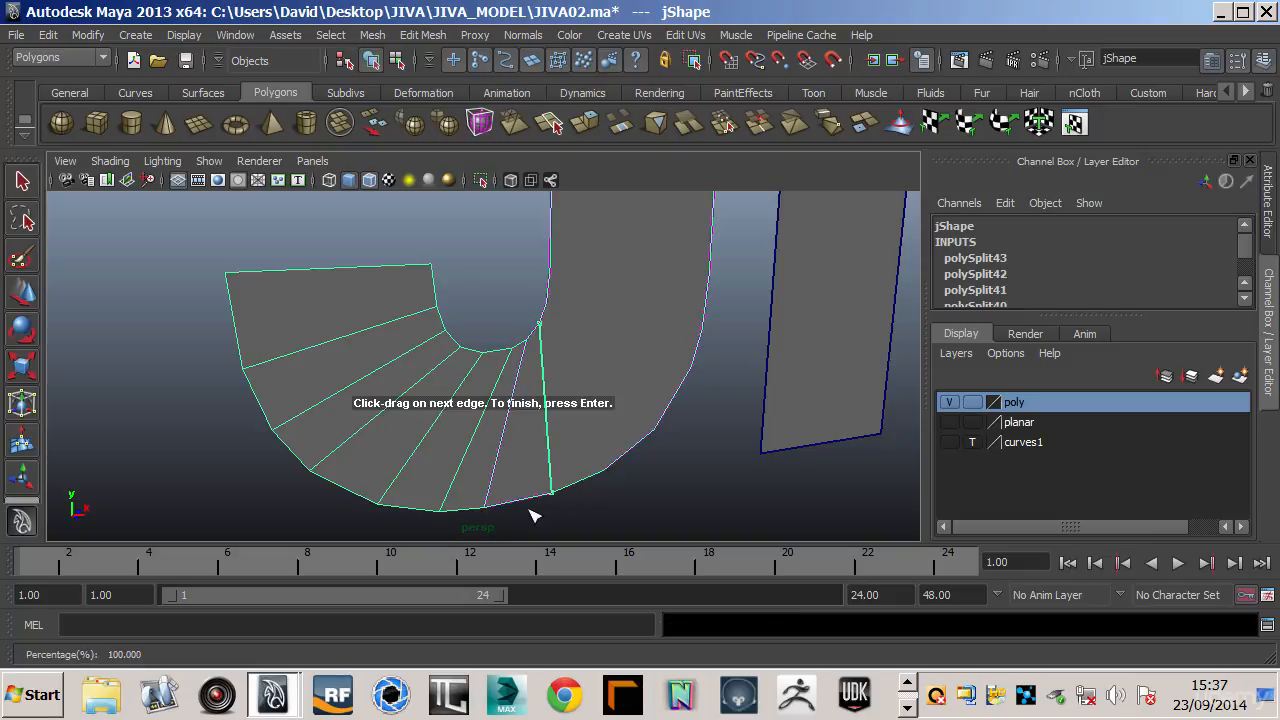
pyautogui.press('Return')
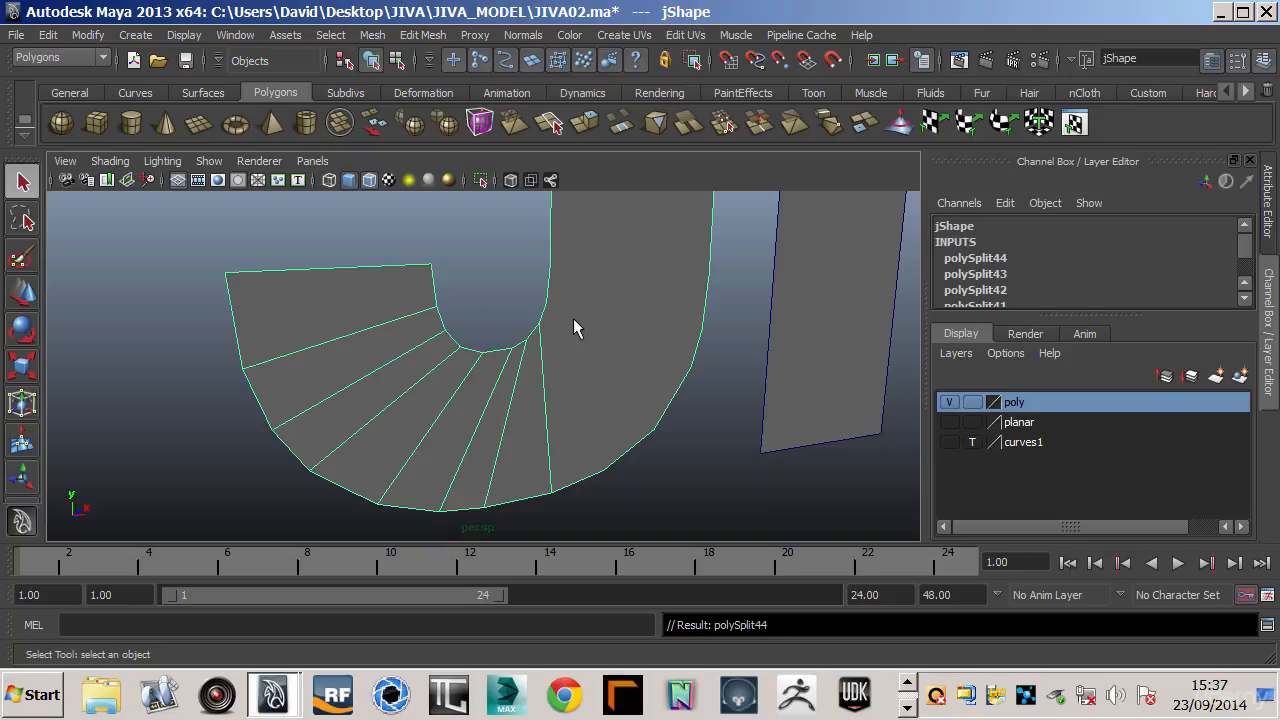
# Step: Split the bend from the inner vertex just below the start of the stem to the next outer-curve vertex
pyautogui.press('y')
pyautogui.moveTo(548, 301); pyautogui.dragTo(553, 340)
pyautogui.moveTo(624, 462)
pyautogui.mouseDown()
pyautogui.moveTo(603, 491)
pyautogui.moveTo(605, 476)
pyautogui.mouseUp()
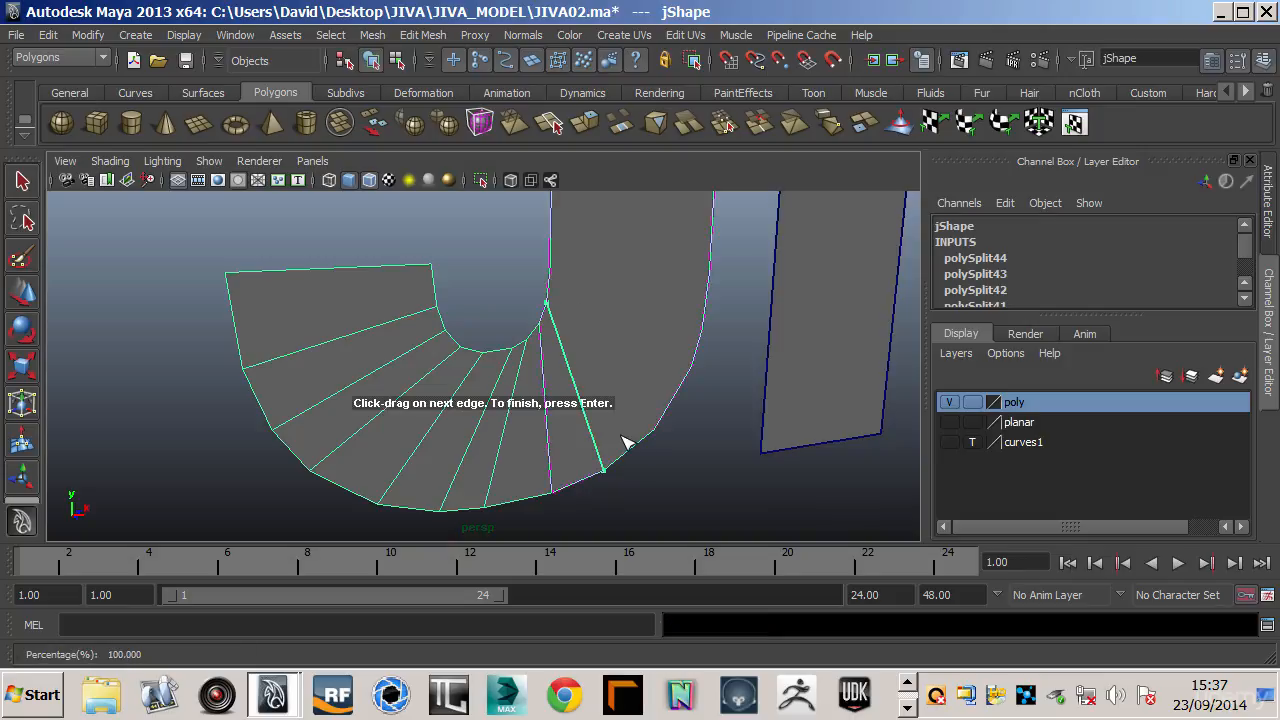
pyautogui.press('Return')
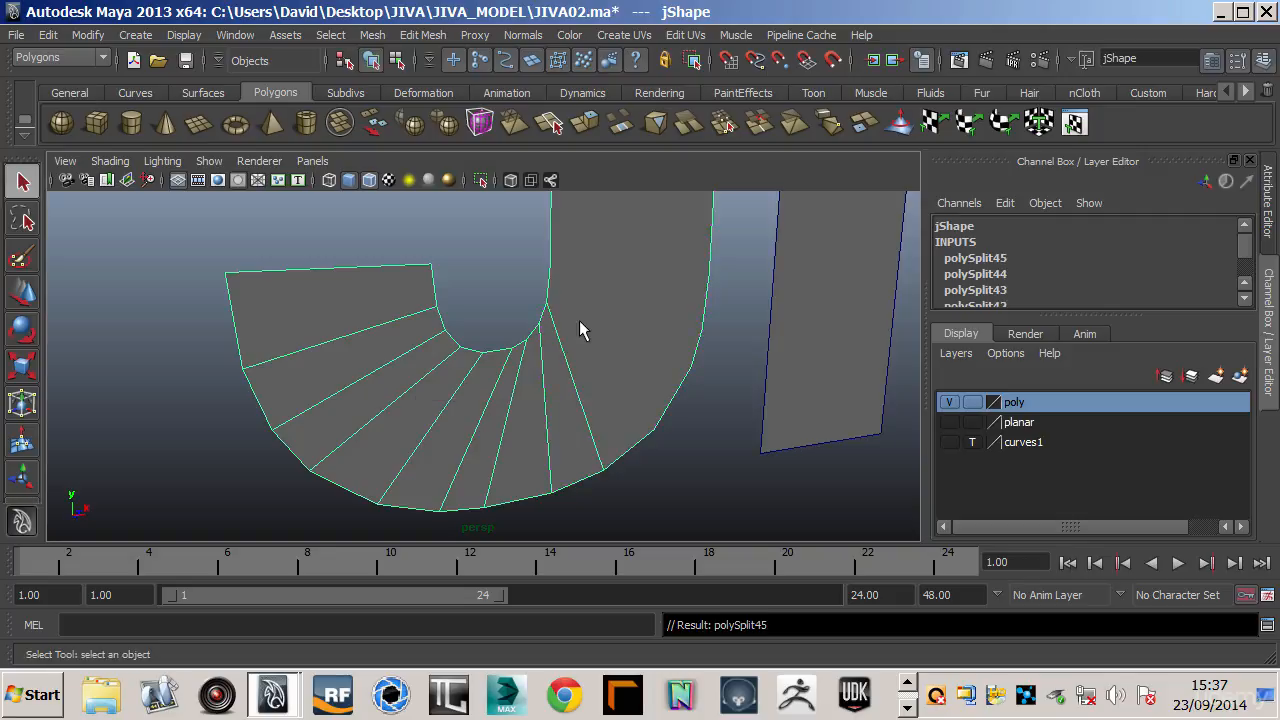
# Step: Split the J from the inner vertex at the stem's base and from a point just above it to the next two outer-curve vertices
pyautogui.press('y')
pyautogui.moveTo(553, 271); pyautogui.dragTo(557, 290)
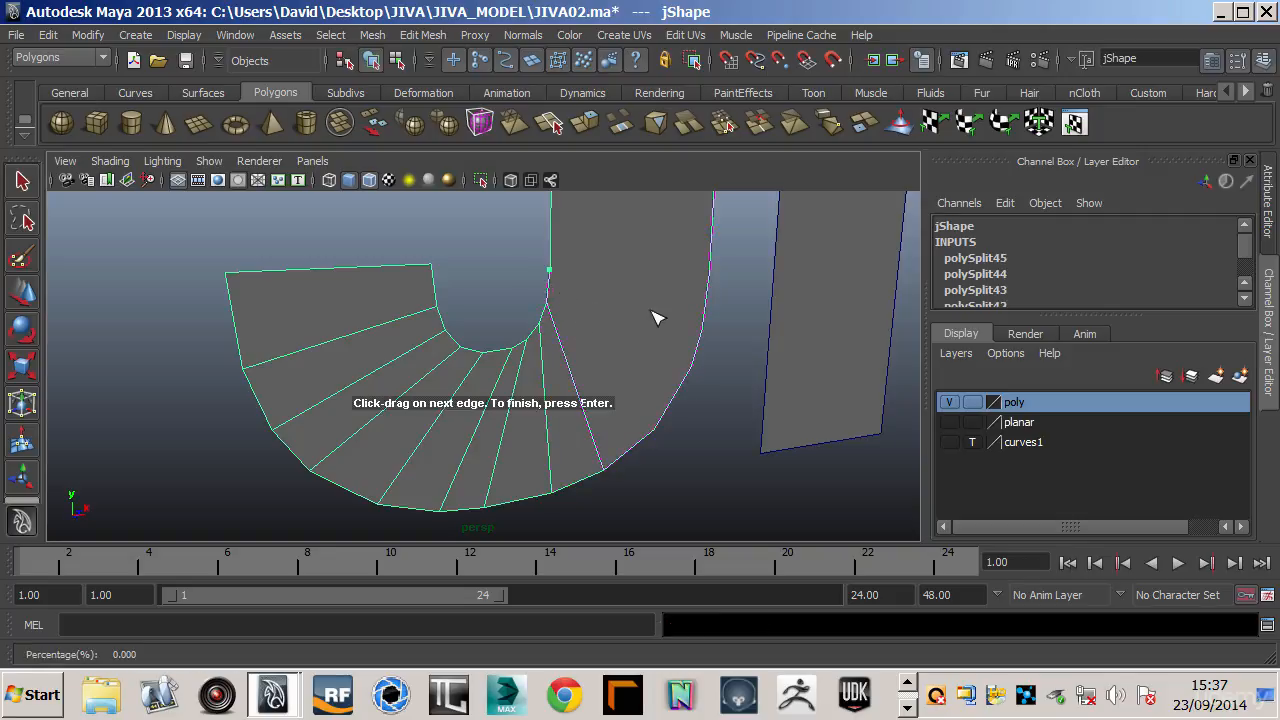
pyautogui.moveTo(668, 420); pyautogui.dragTo(652, 449)
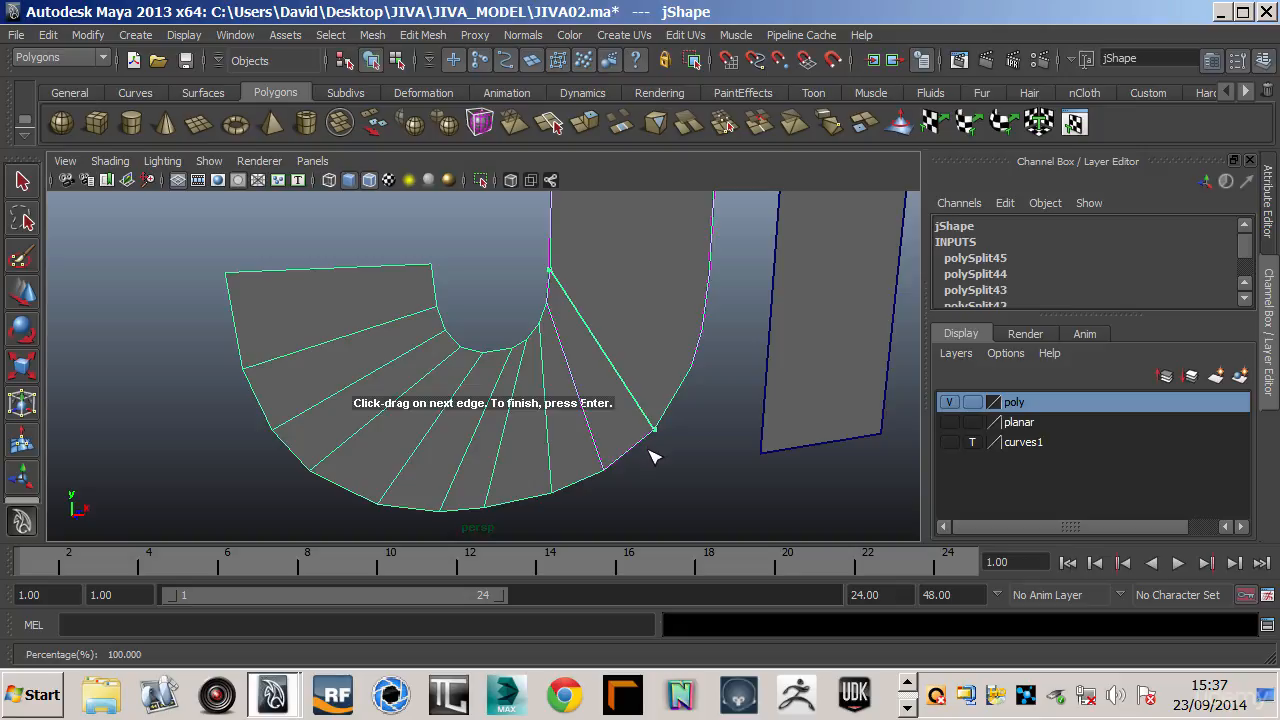
pyautogui.press('Return')
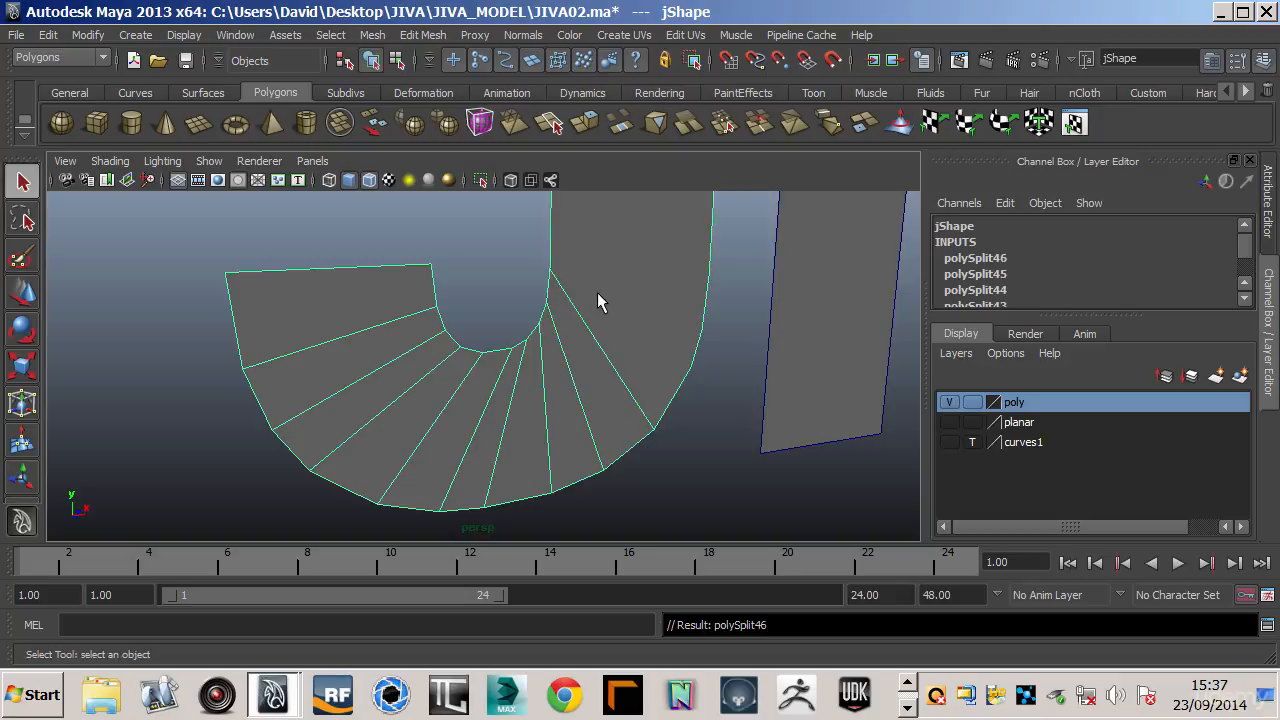
pyautogui.press('y')
pyautogui.moveTo(554, 236)
pyautogui.mouseDown()
pyautogui.moveTo(555, 260)
pyautogui.moveTo(550, 246)
pyautogui.mouseUp()
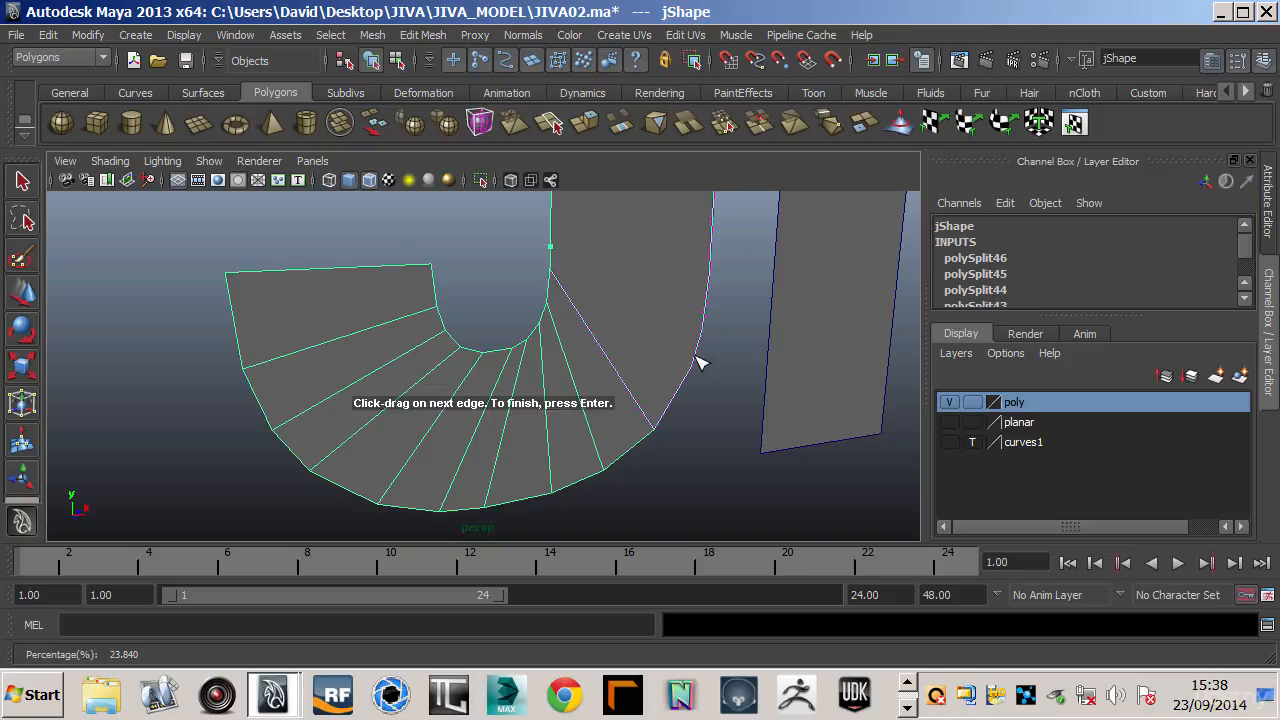
pyautogui.moveTo(679, 399); pyautogui.dragTo(711, 364)
pyautogui.press('Return')
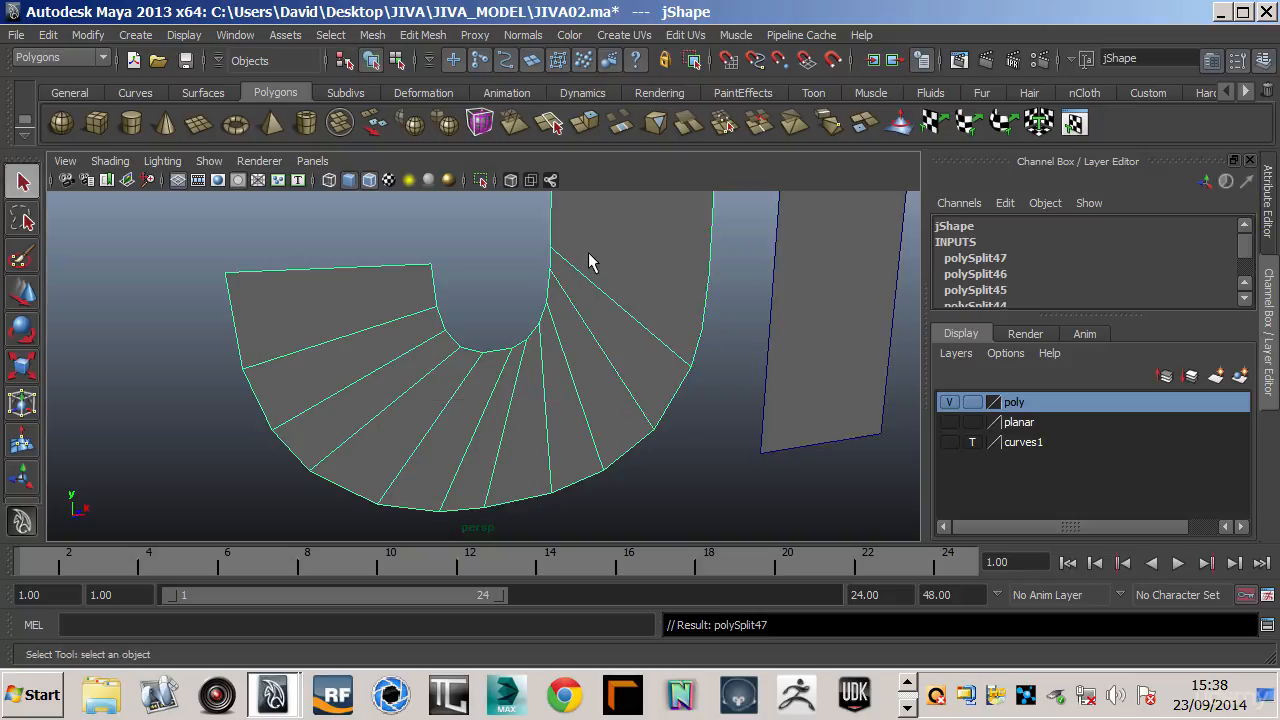
# Step: Split the J from a point on the stem's inner edge, just above the previous split, to the next outer-curve vertex
pyautogui.press('g')
pyautogui.click(552, 230)
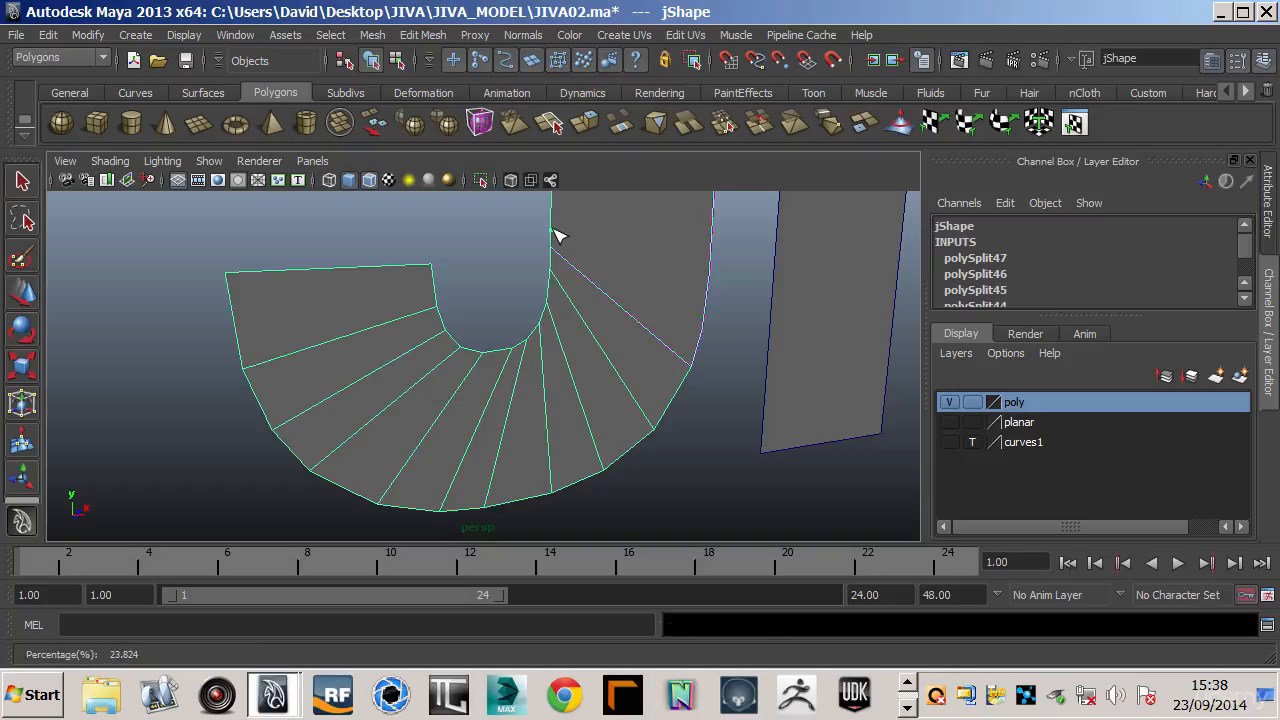
pyautogui.moveTo(709, 300); pyautogui.dragTo(723, 337)
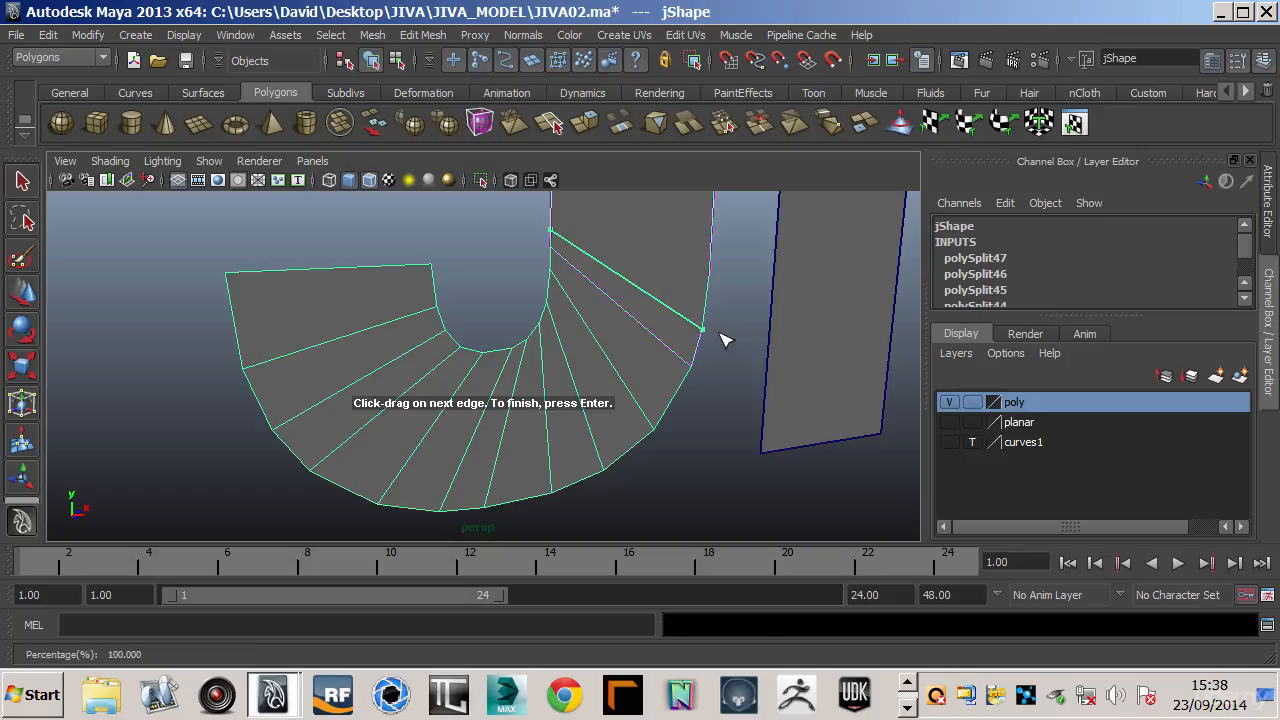
pyautogui.press('Return')
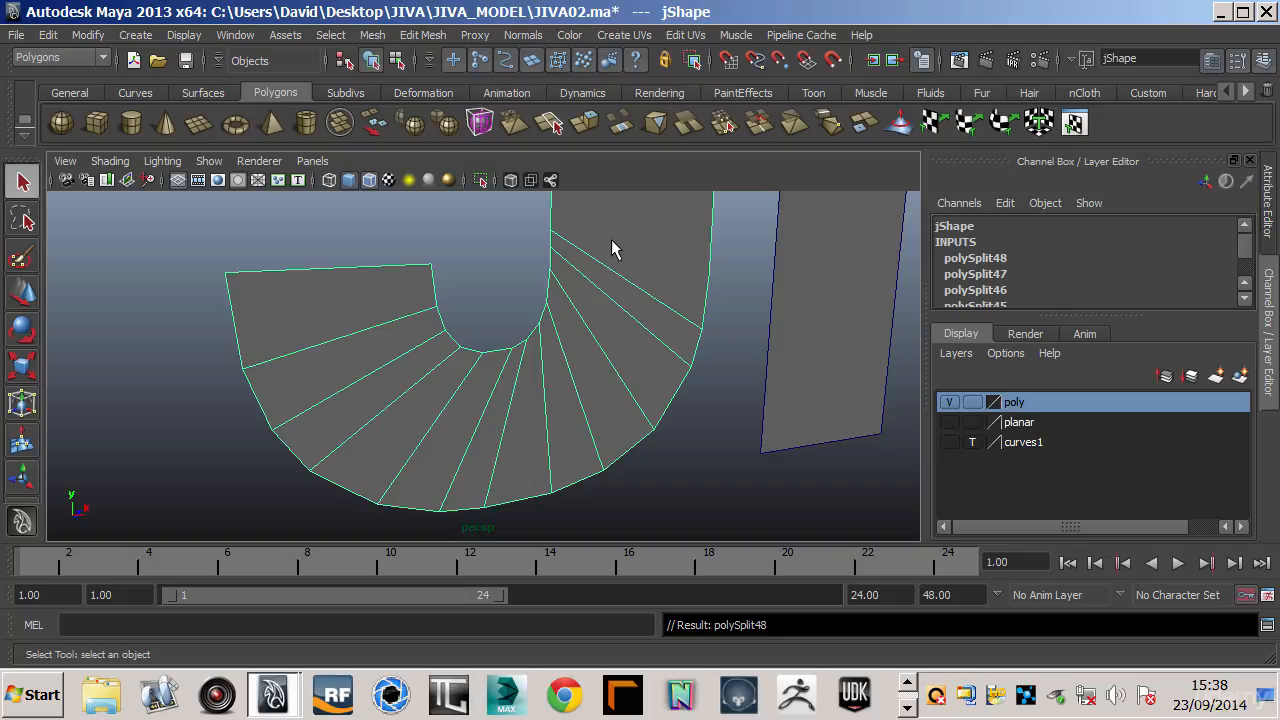
# Step: Switch the full-size viewport from the front camera back to the persp camera
pyautogui.moveTo(574, 342); pyautogui.dragTo(515, 346, button='right')
pyautogui.press('space')
pyautogui.moveTo(623, 306); pyautogui.dragTo(589, 337)
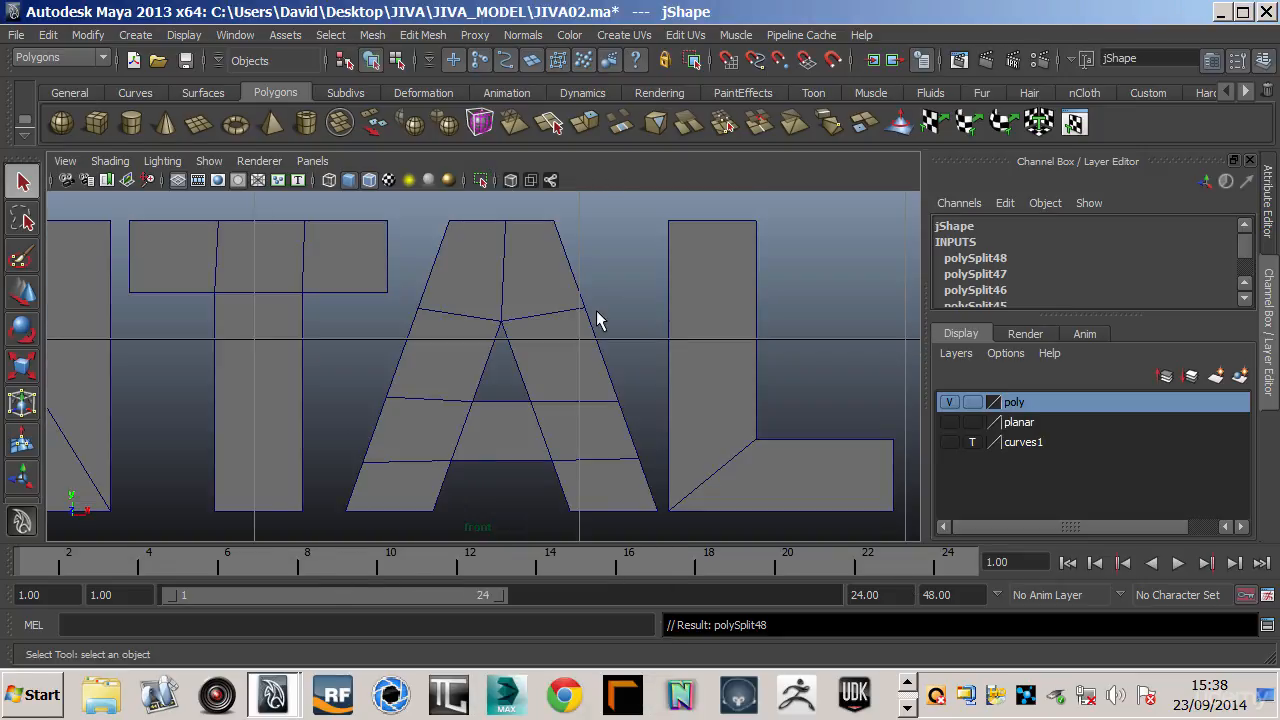
pyautogui.press('space')
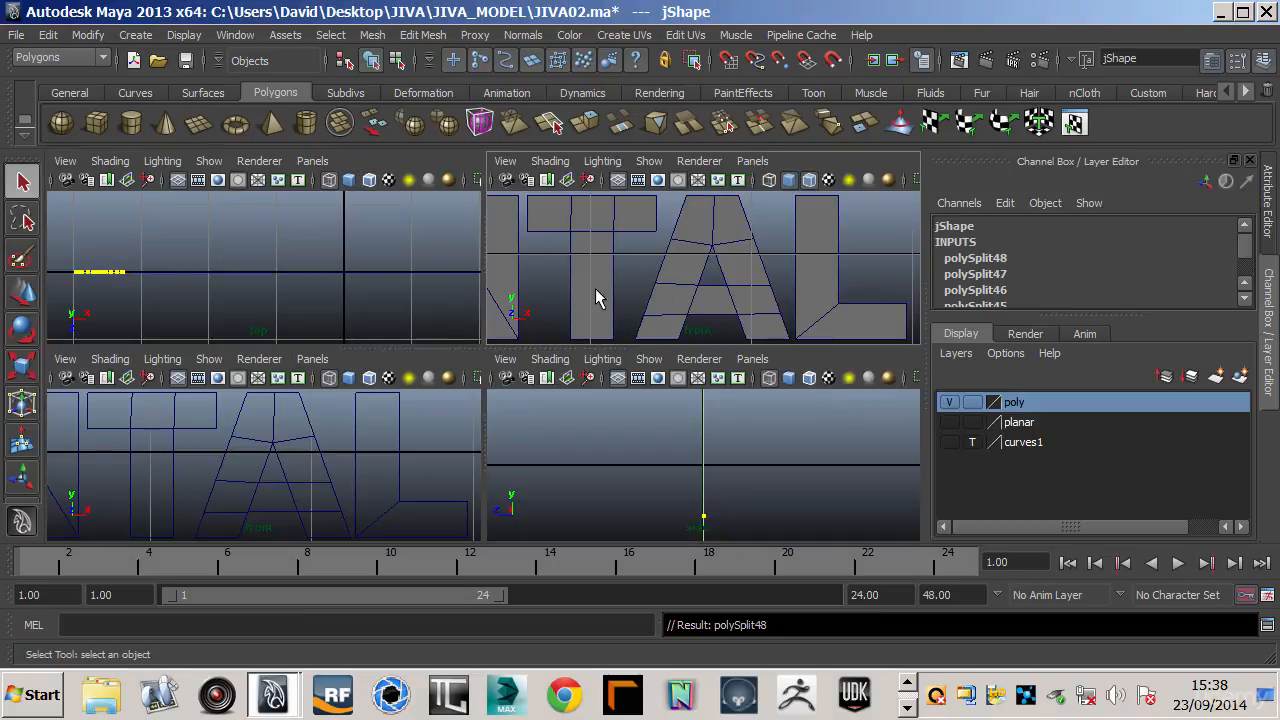
pyautogui.press('space')
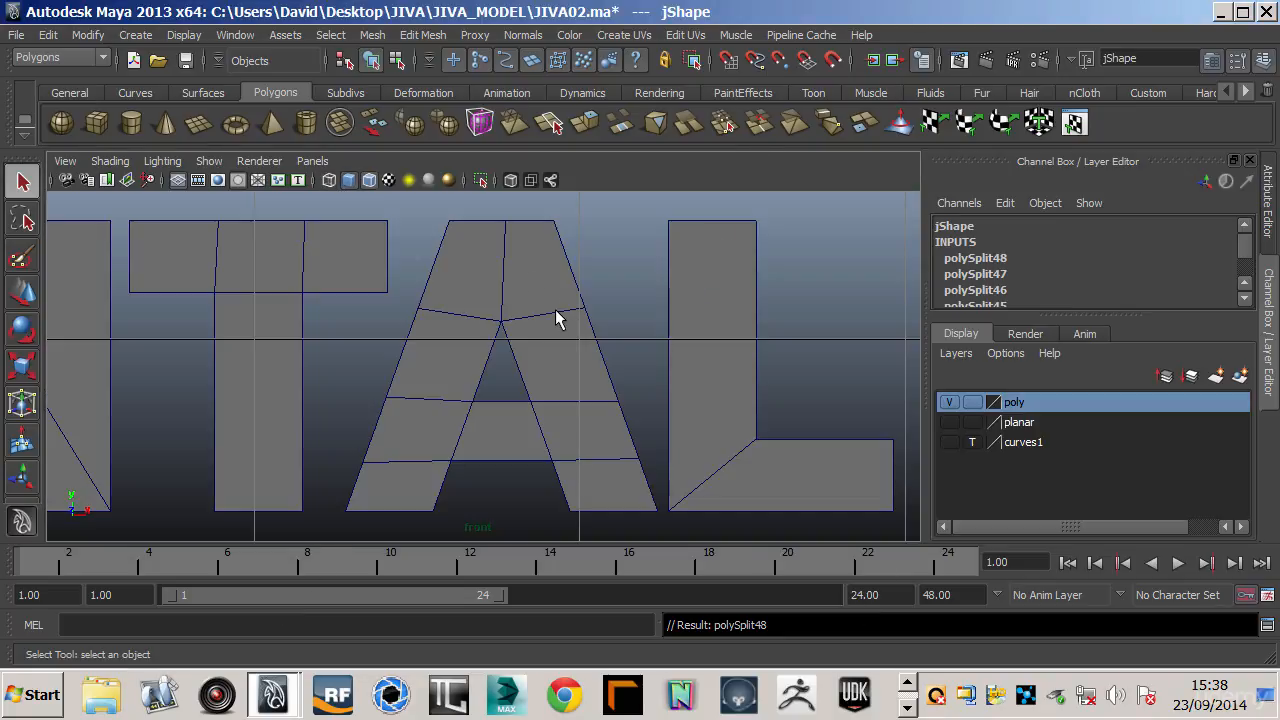
pyautogui.click(312, 161)
pyautogui.moveTo(340, 177)
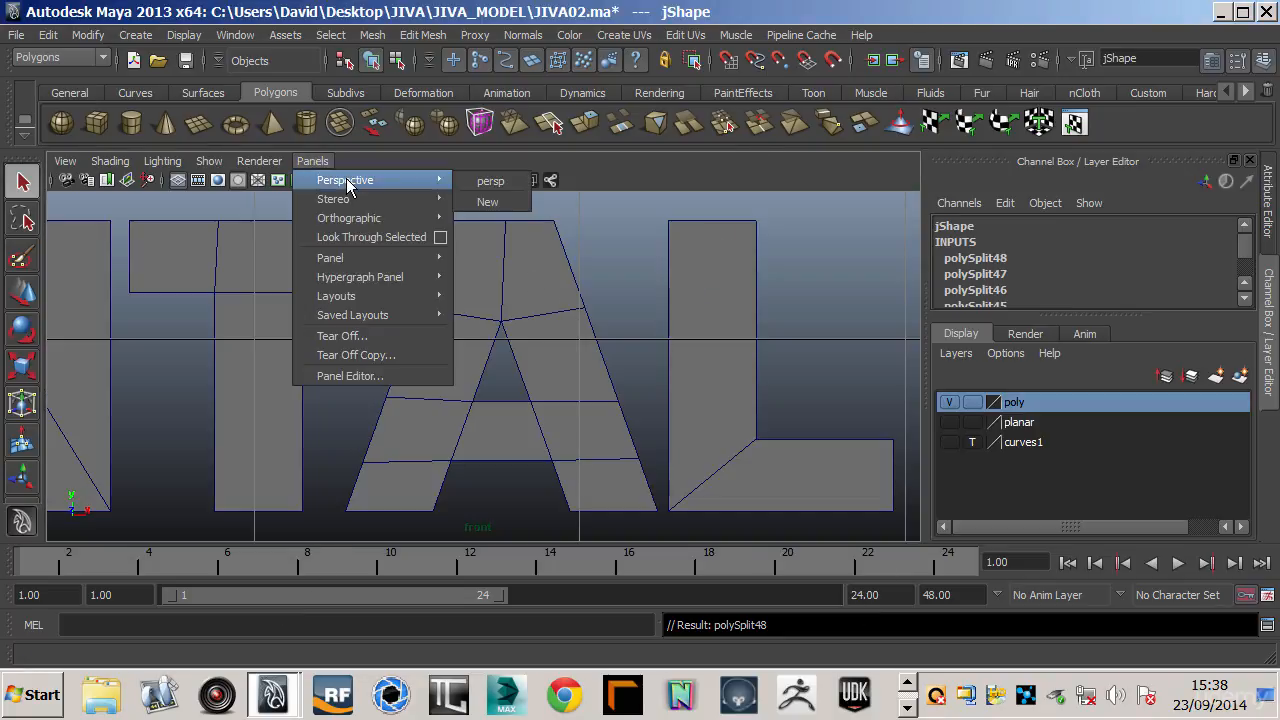
pyautogui.click(506, 178)
# Step: Split the J between its uppermost diagonal edge and the stem's cross edge, ending at the topmost outer-curve vertex
pyautogui.keyDown('alt'); pyautogui.moveTo(608, 342); pyautogui.dragTo(574, 364, button='middle'); pyautogui.keyUp('alt')
pyautogui.press('g')
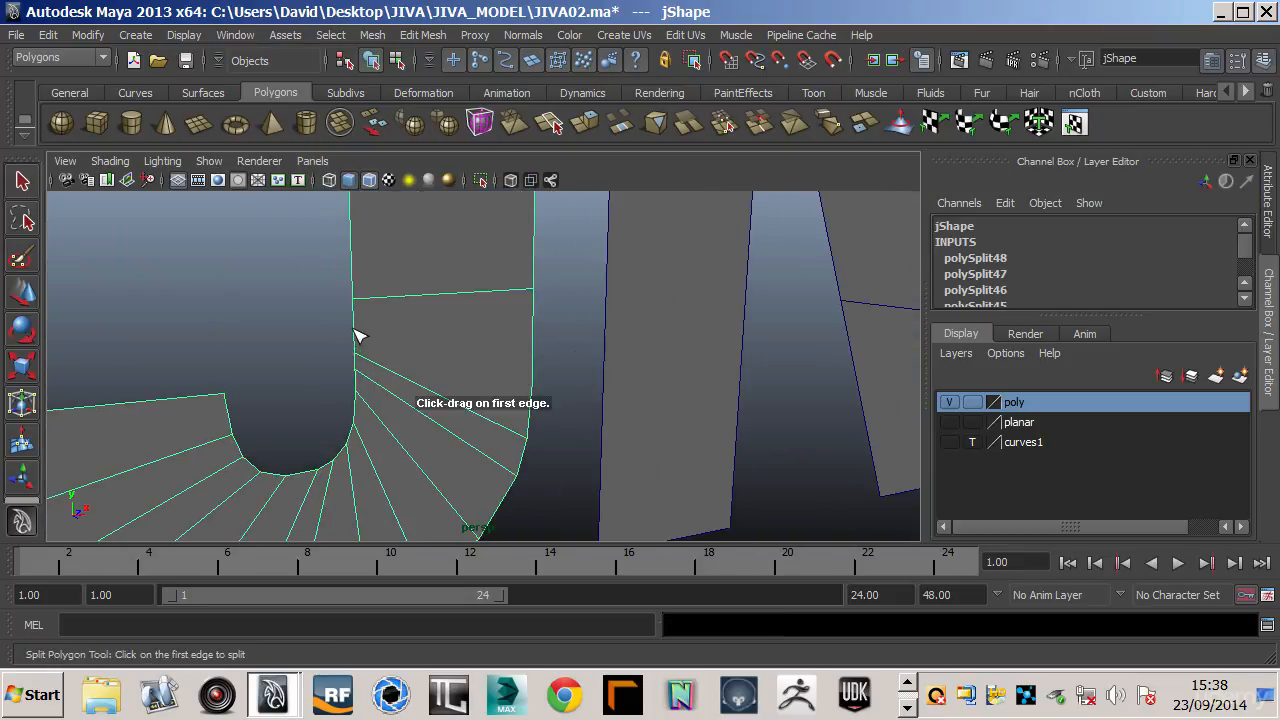
pyautogui.click(354, 335)
pyautogui.click(533, 386)
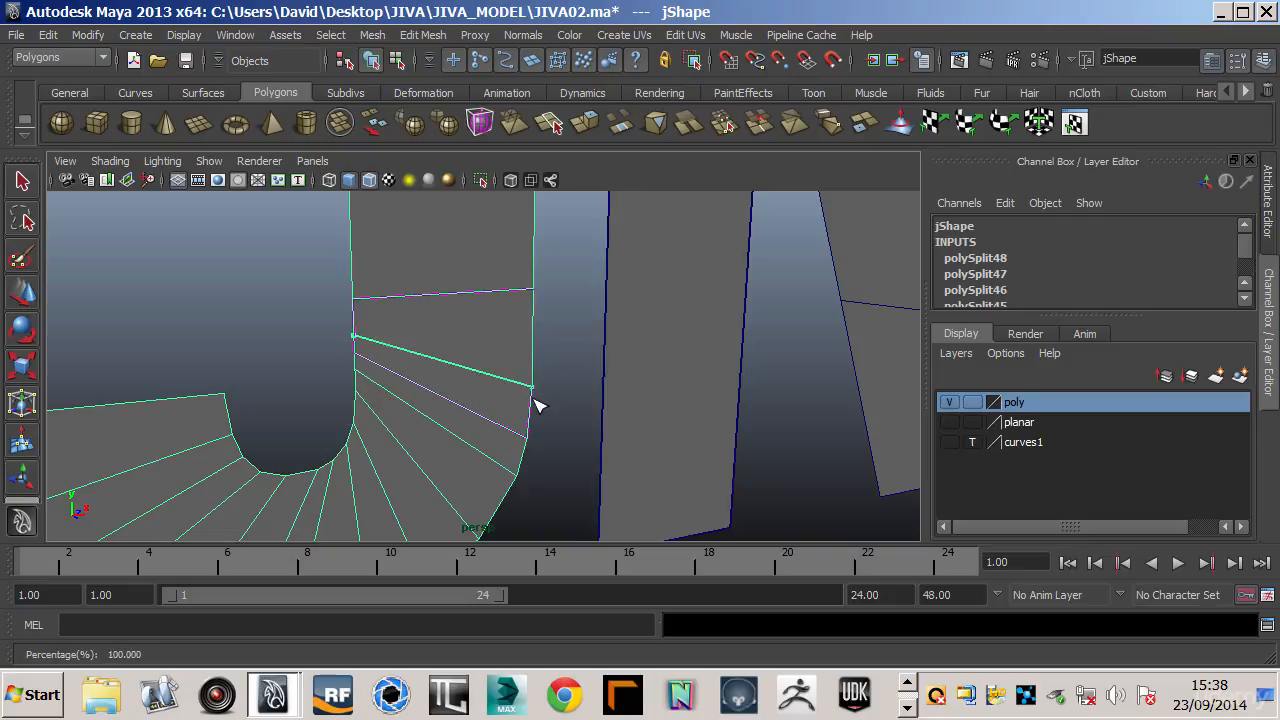
pyautogui.press('Return')
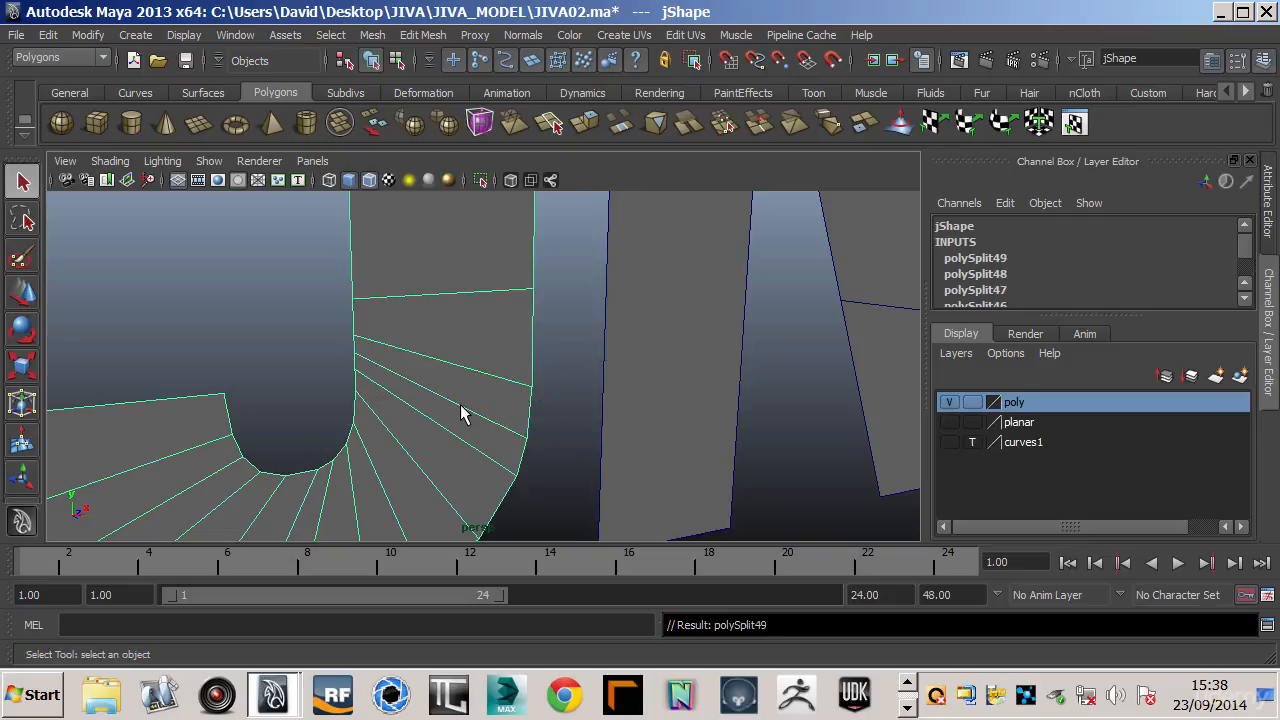
# Step: Inspect the J in smooth preview and in normal display, and check it with the curves1 layer shown and hidden
pyautogui.keyDown('alt'); pyautogui.moveTo(500, 423); pyautogui.dragTo(428, 416, button='right'); pyautogui.keyUp('alt')
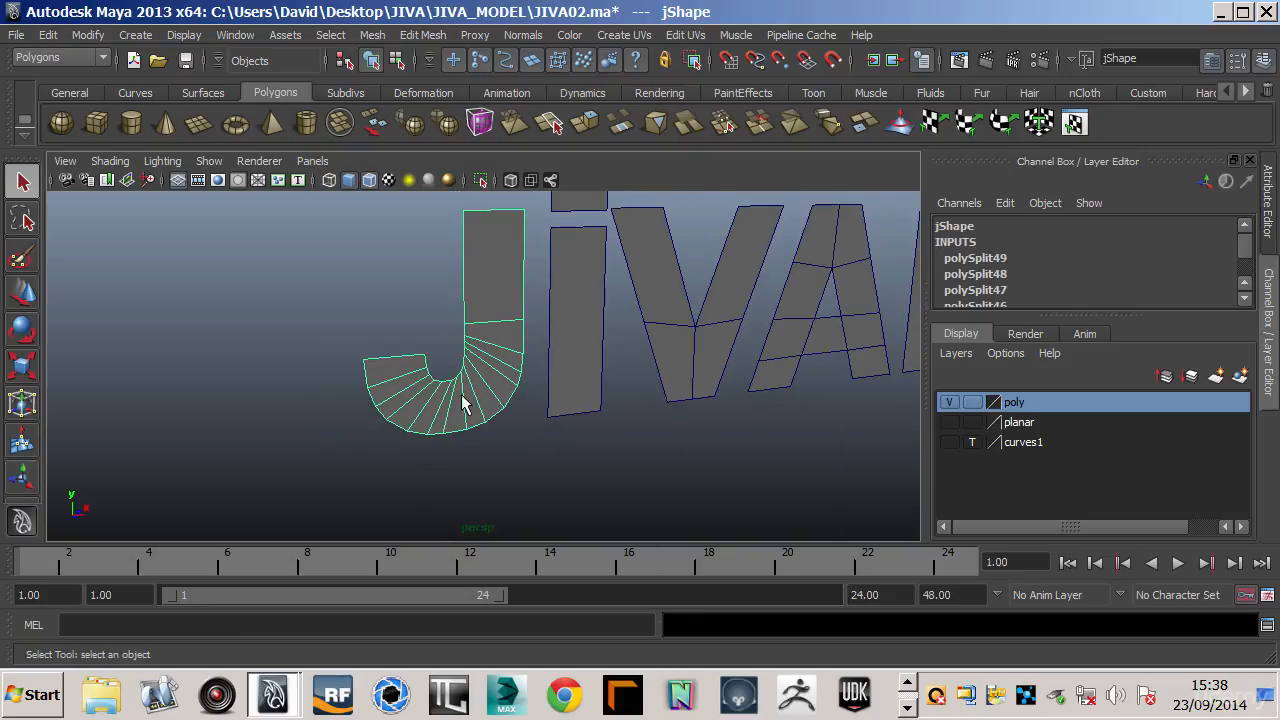
pyautogui.keyDown('alt'); pyautogui.moveTo(566, 371); pyautogui.dragTo(500, 380, button='middle'); pyautogui.keyUp('alt')
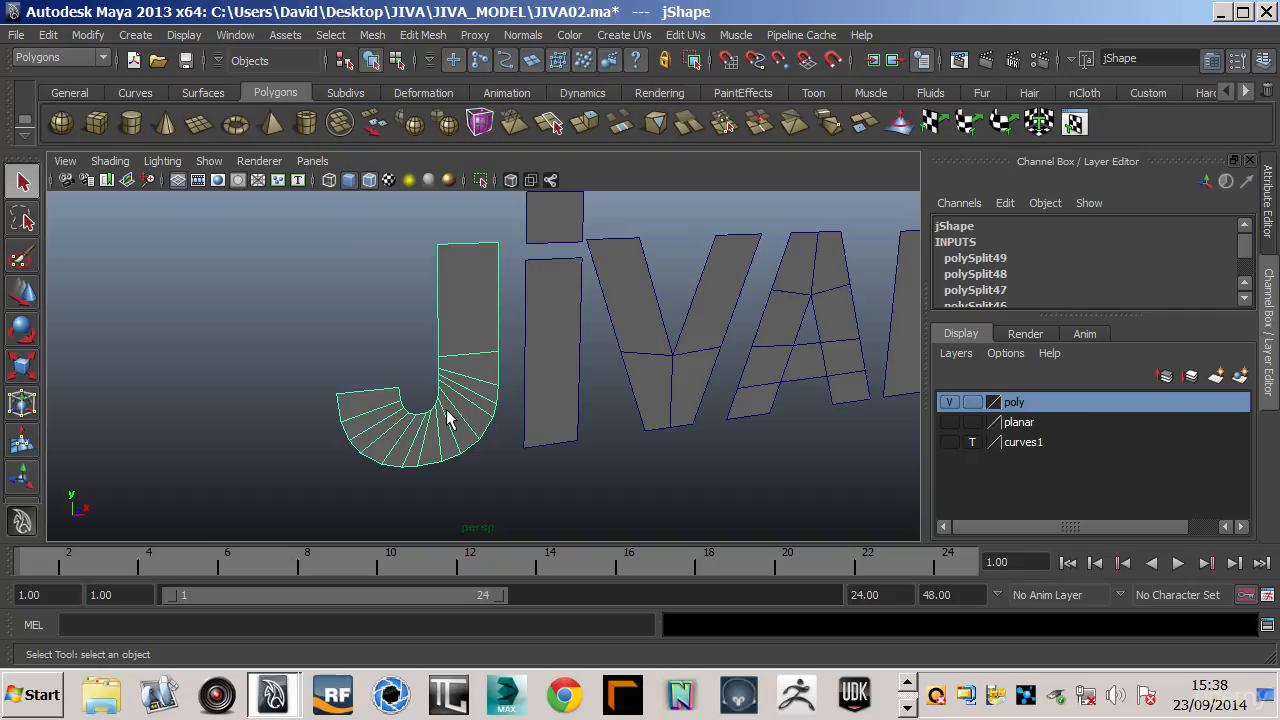
pyautogui.press('3')
pyautogui.press('1')
pyautogui.press('3')
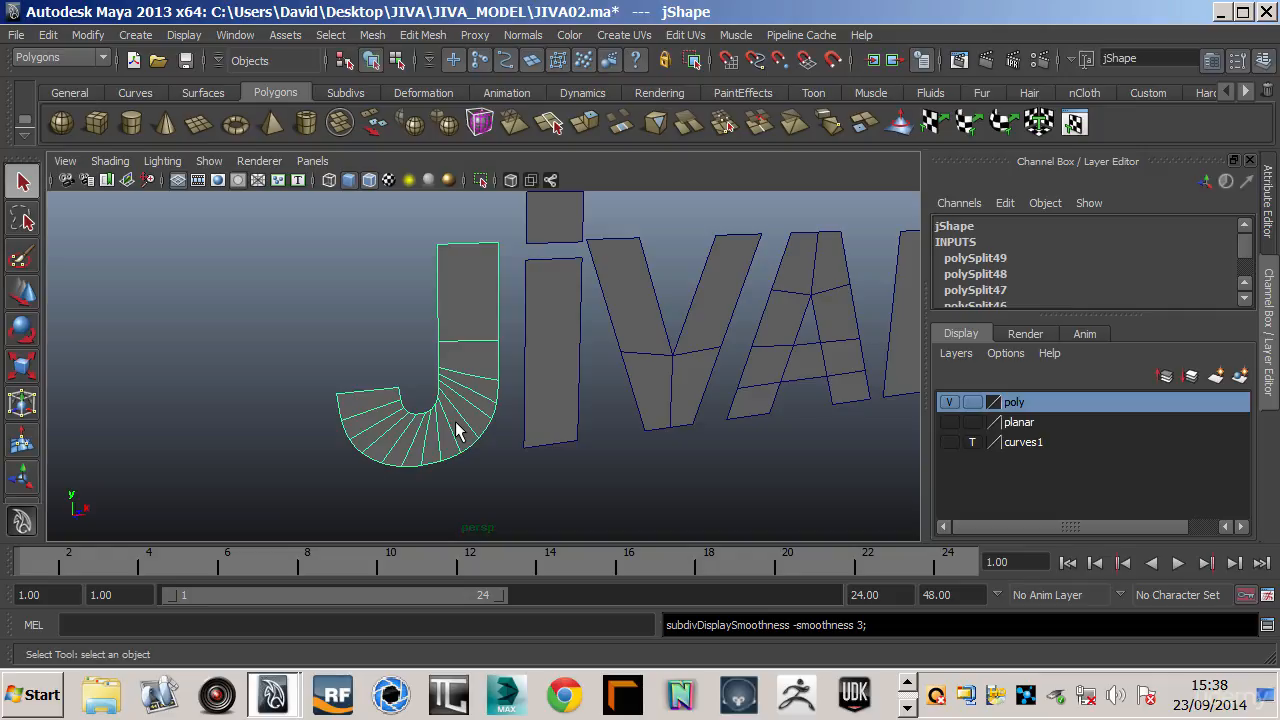
pyautogui.press('1')
pyautogui.keyDown('alt'); pyautogui.moveTo(455, 430); pyautogui.dragTo(480, 462); pyautogui.keyUp('alt')
pyautogui.click(950, 441)
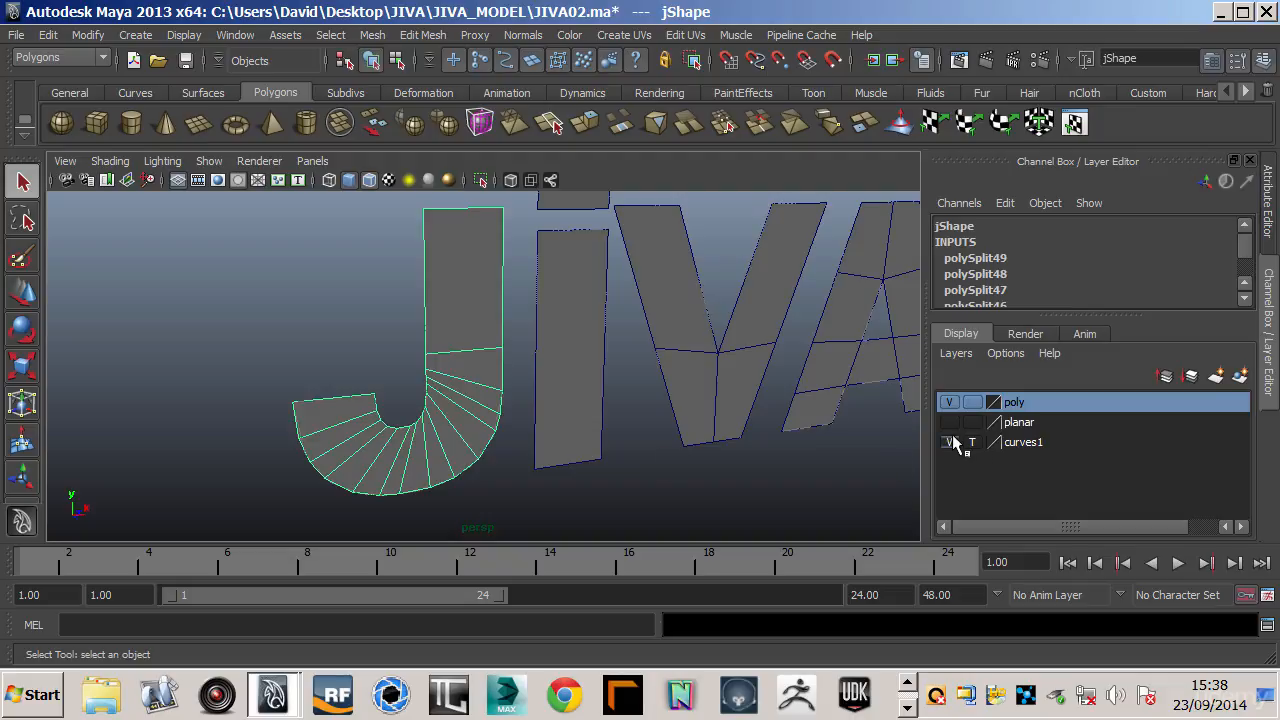
pyautogui.click(950, 441)
# Step: Select the letter D mesh and show the curves1 layer as a guide for its inner outline
pyautogui.keyDown('alt'); pyautogui.moveTo(591, 466); pyautogui.dragTo(396, 413); pyautogui.keyUp('alt')
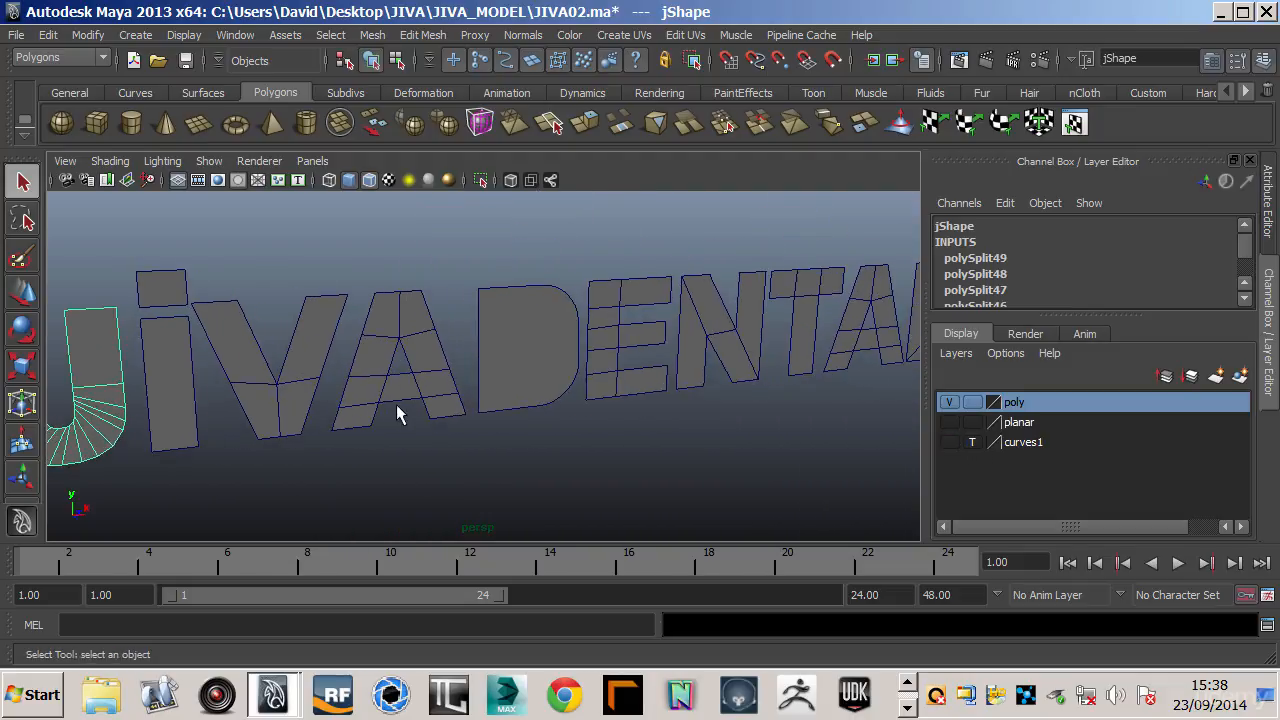
pyautogui.click(541, 392)
pyautogui.scroll(5, 700, 360)
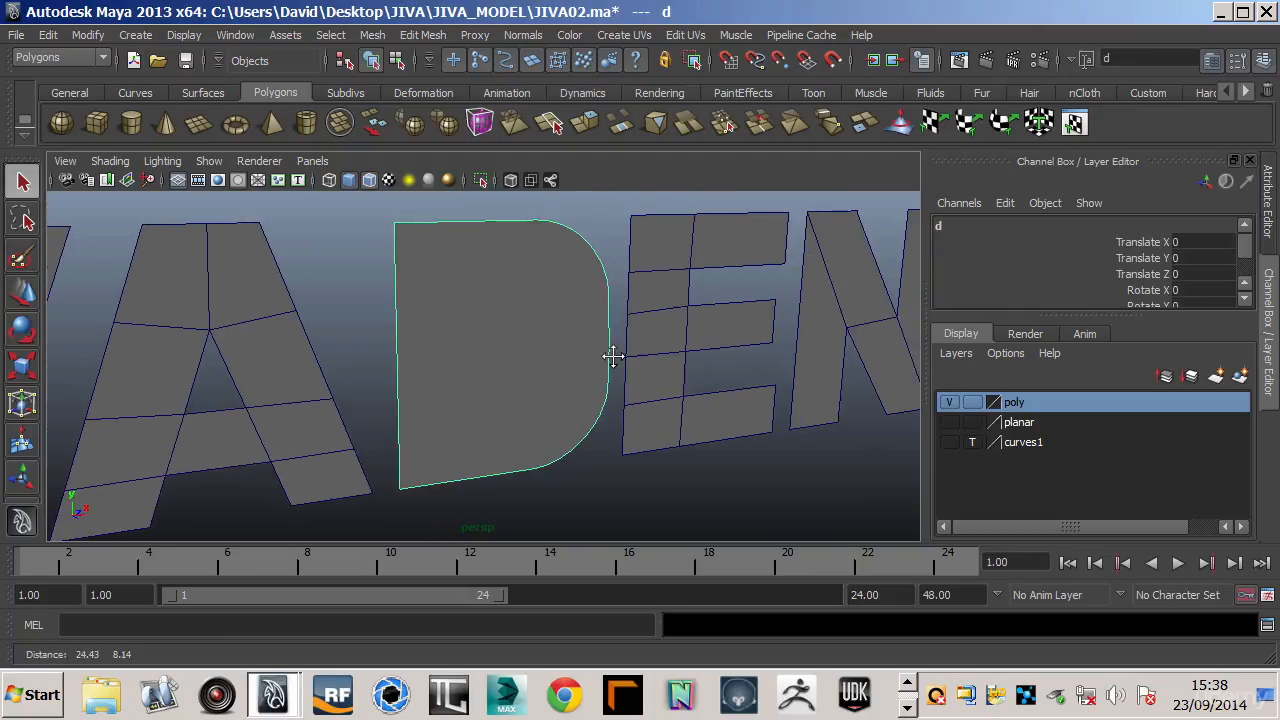
pyautogui.keyDown('alt'); pyautogui.moveTo(613, 356); pyautogui.dragTo(598, 357); pyautogui.keyUp('alt')
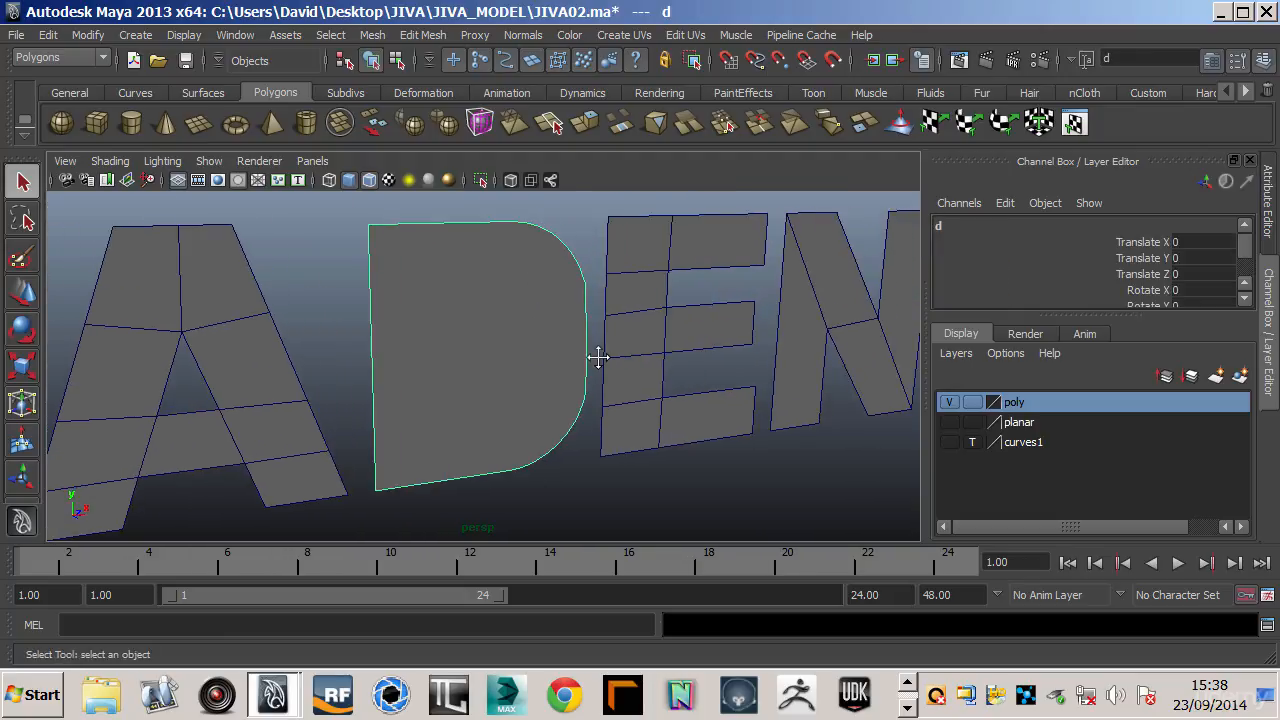
pyautogui.click(949, 442)
pyautogui.moveTo(496, 382)
pyautogui.keyDown('alt'); pyautogui.mouseDown()
pyautogui.moveTo(529, 386)
pyautogui.moveTo(514, 386)
pyautogui.mouseUp(); pyautogui.keyUp('alt')
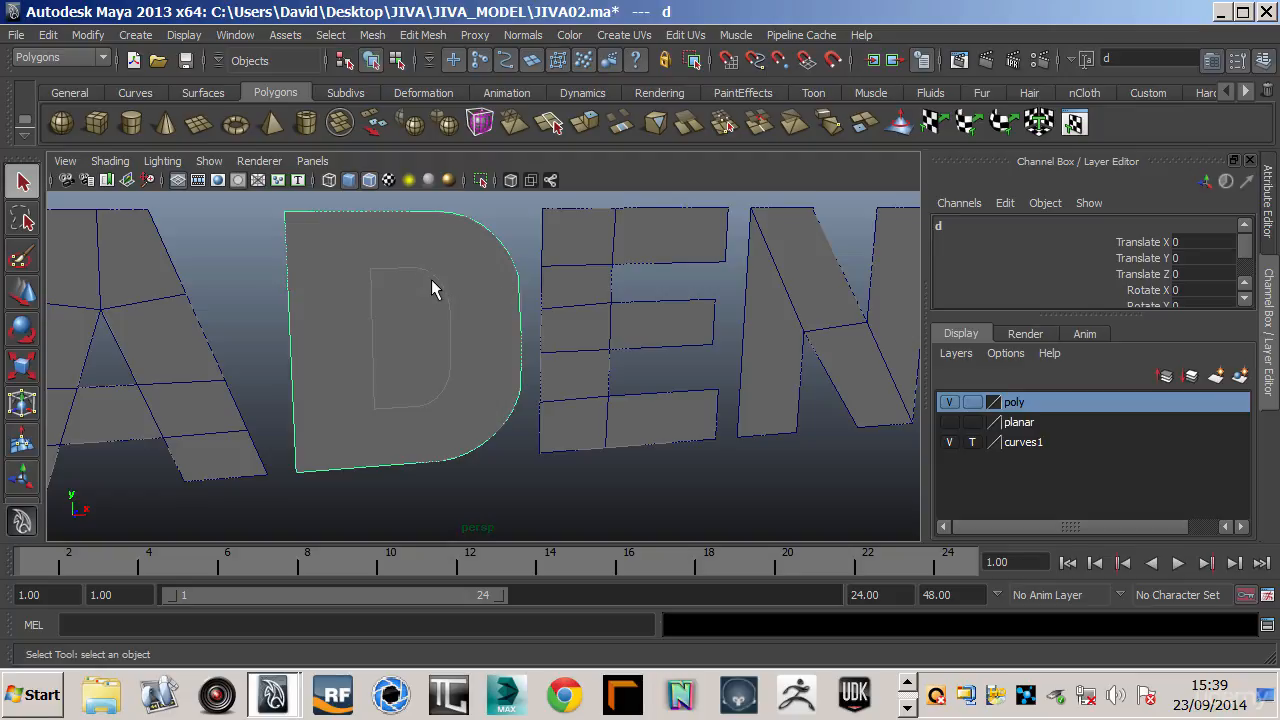
# Step: Split the D across its full width along the top of the inner outline curve
pyautogui.press('g')
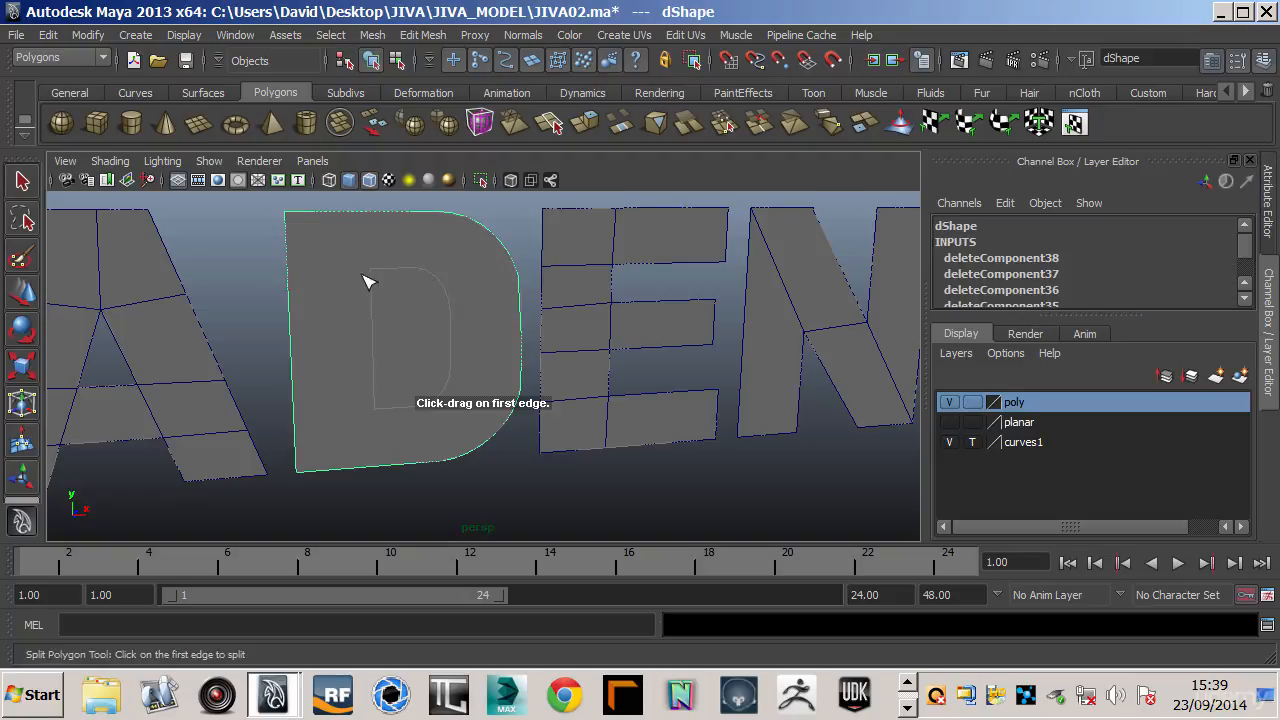
pyautogui.click(289, 272)
pyautogui.click(519, 272)
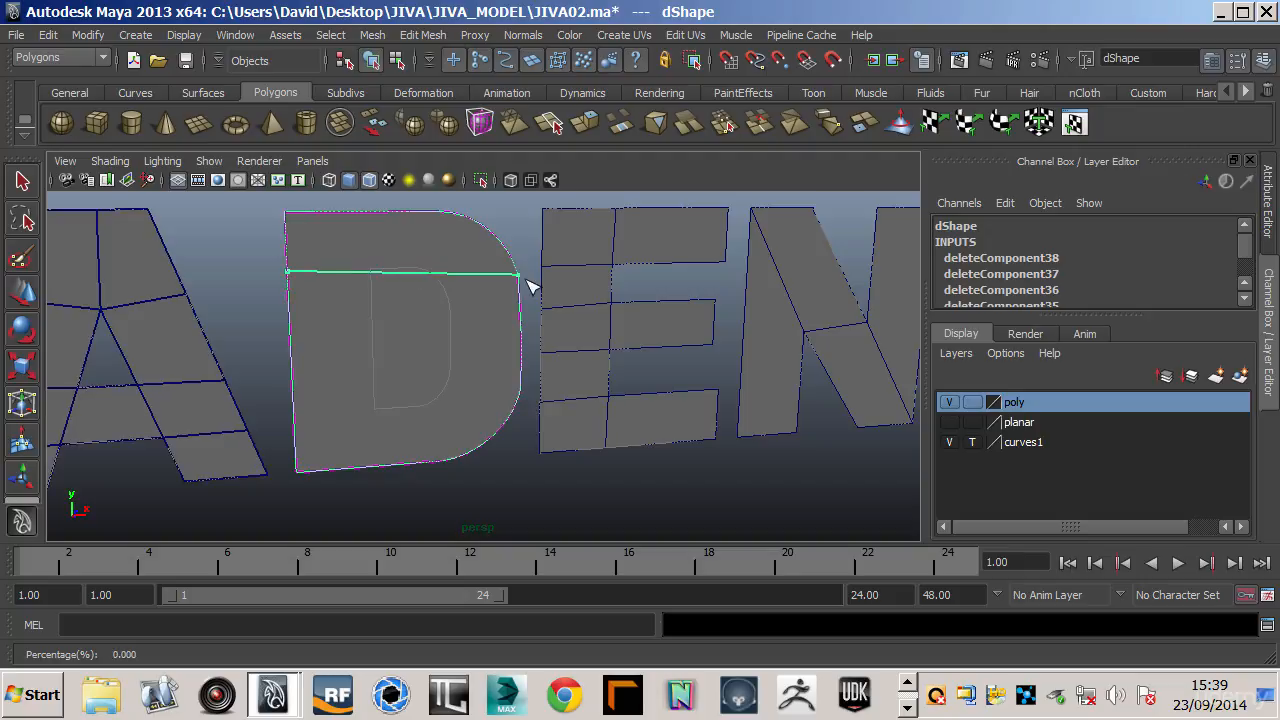
pyautogui.moveTo(527, 281); pyautogui.dragTo(518, 260)
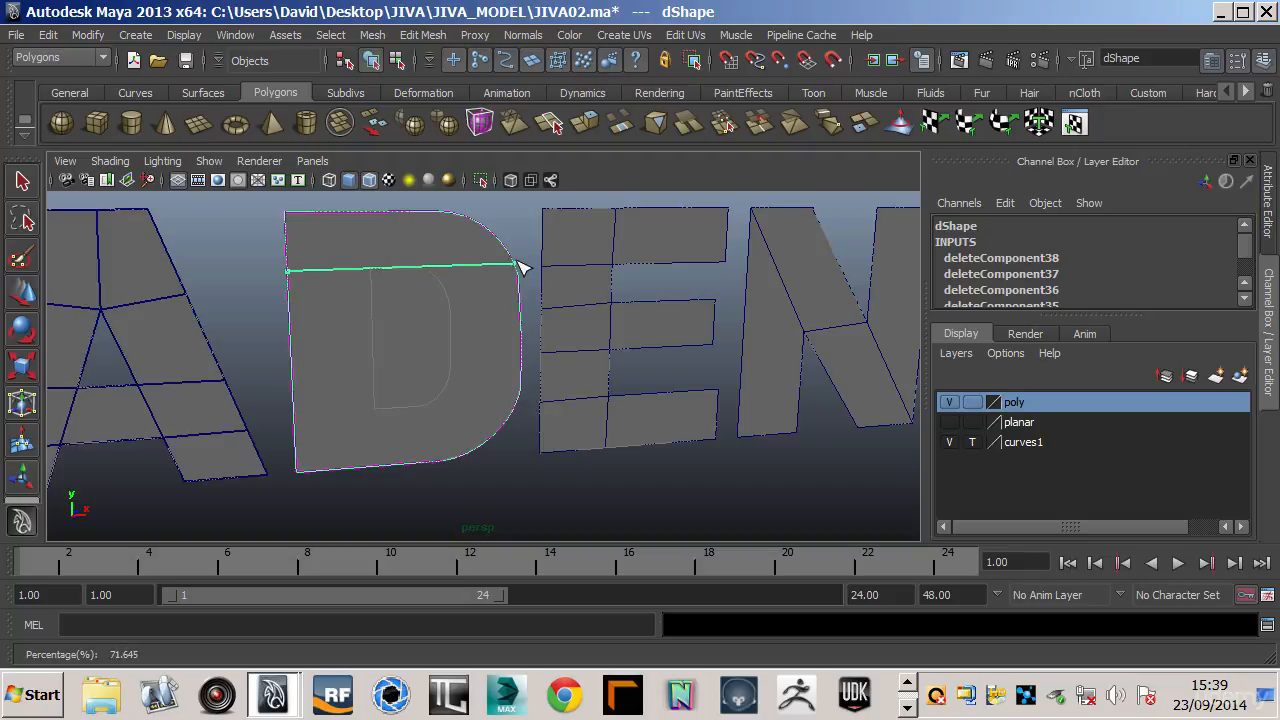
pyautogui.press('Return')
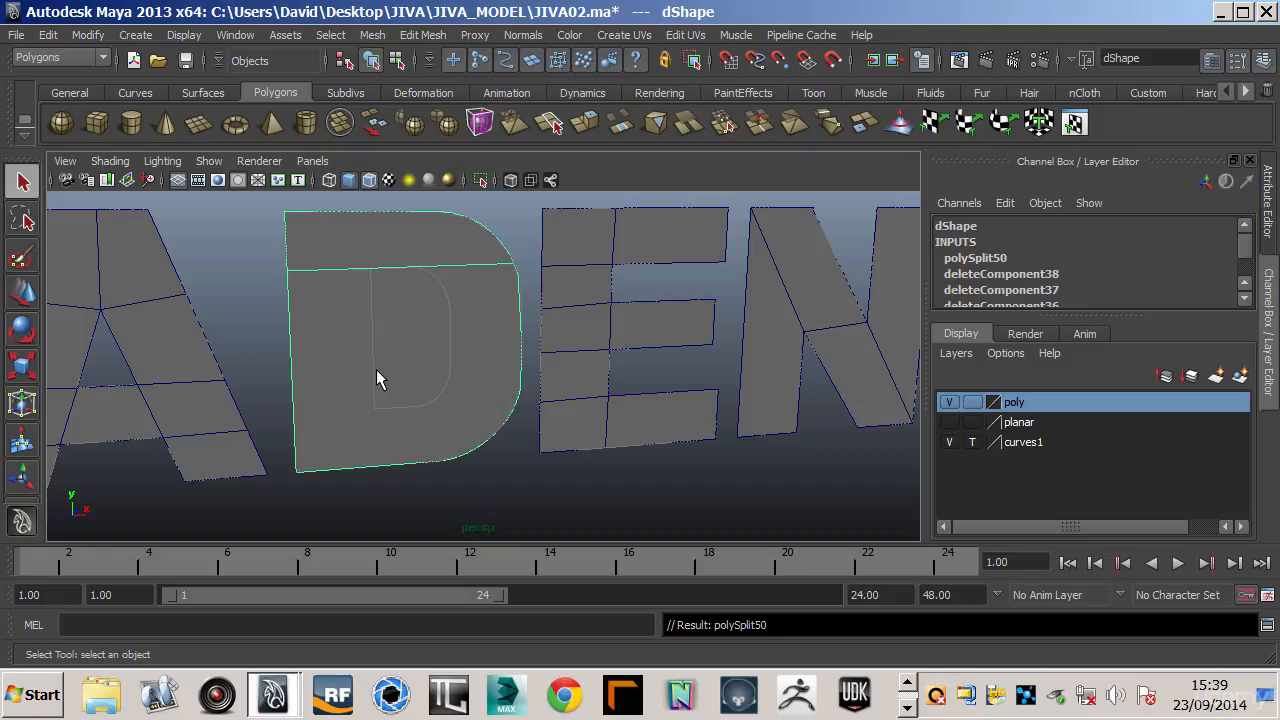
# Step: Try to split the D across near the bottom of the inner outline in the perspective view, and undo that split
pyautogui.press('g')
pyautogui.click(296, 421)
pyautogui.moveTo(296, 421); pyautogui.dragTo(293, 413)
pyautogui.moveTo(527, 388)
pyautogui.mouseDown()
pyautogui.moveTo(527, 408)
pyautogui.moveTo(525, 394)
pyautogui.mouseUp()
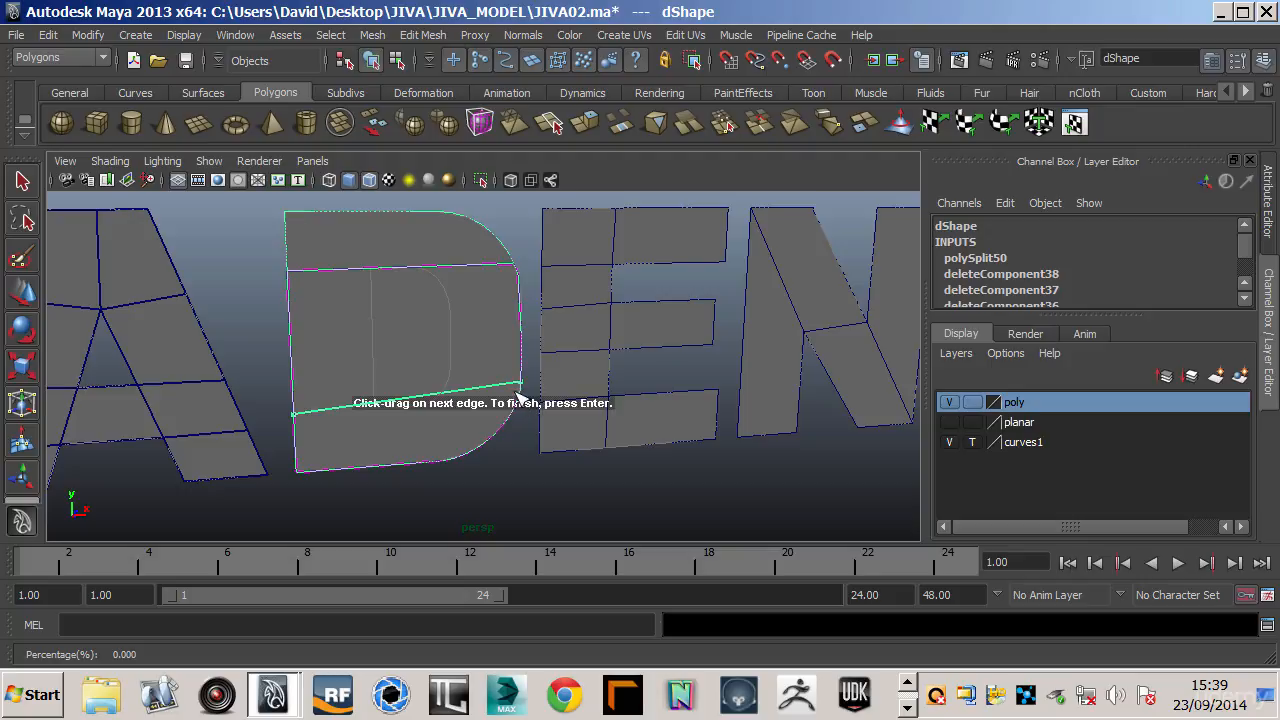
pyautogui.press('Return')
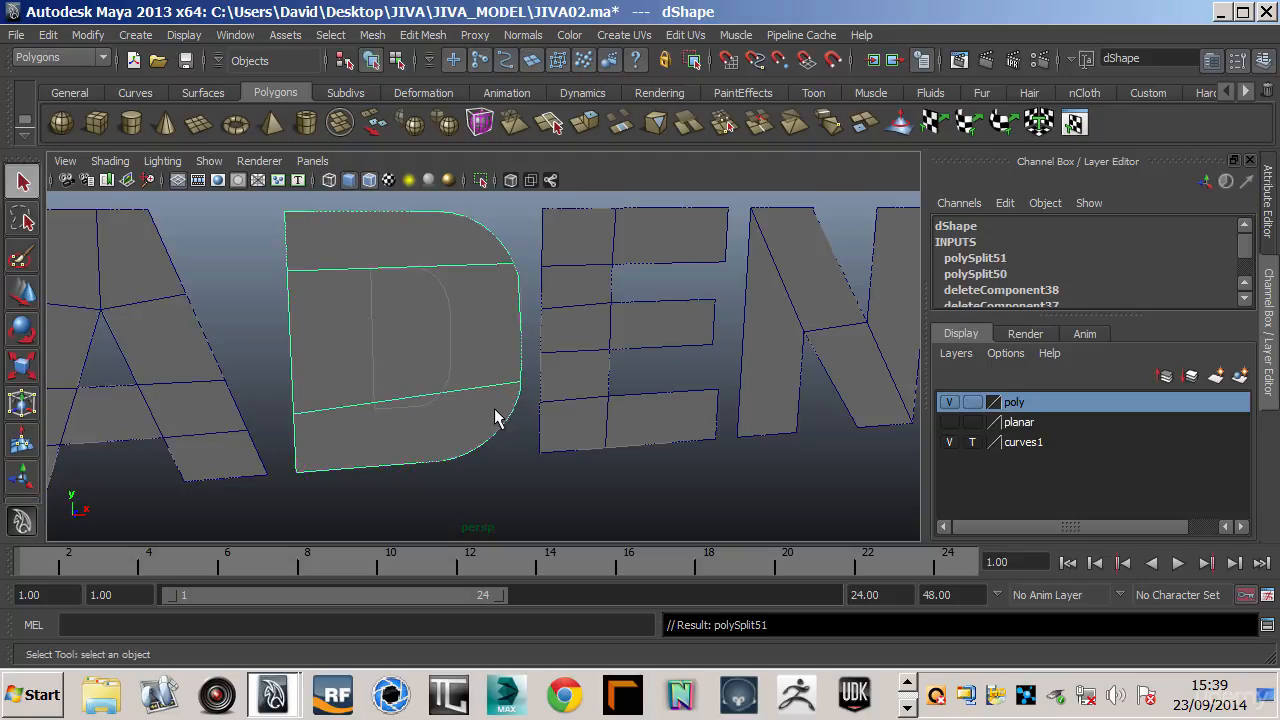
pyautogui.hotkey('ctrl', 'z')
# Step: Split the D in the front view with a horizontal edge level with the bottom of the inner outline curve
pyautogui.keyDown('alt'); pyautogui.moveTo(444, 421); pyautogui.dragTo(461, 408, button='middle'); pyautogui.keyUp('alt')
pyautogui.keyDown('alt'); pyautogui.moveTo(434, 405); pyautogui.dragTo(521, 380, button='right'); pyautogui.keyUp('alt')
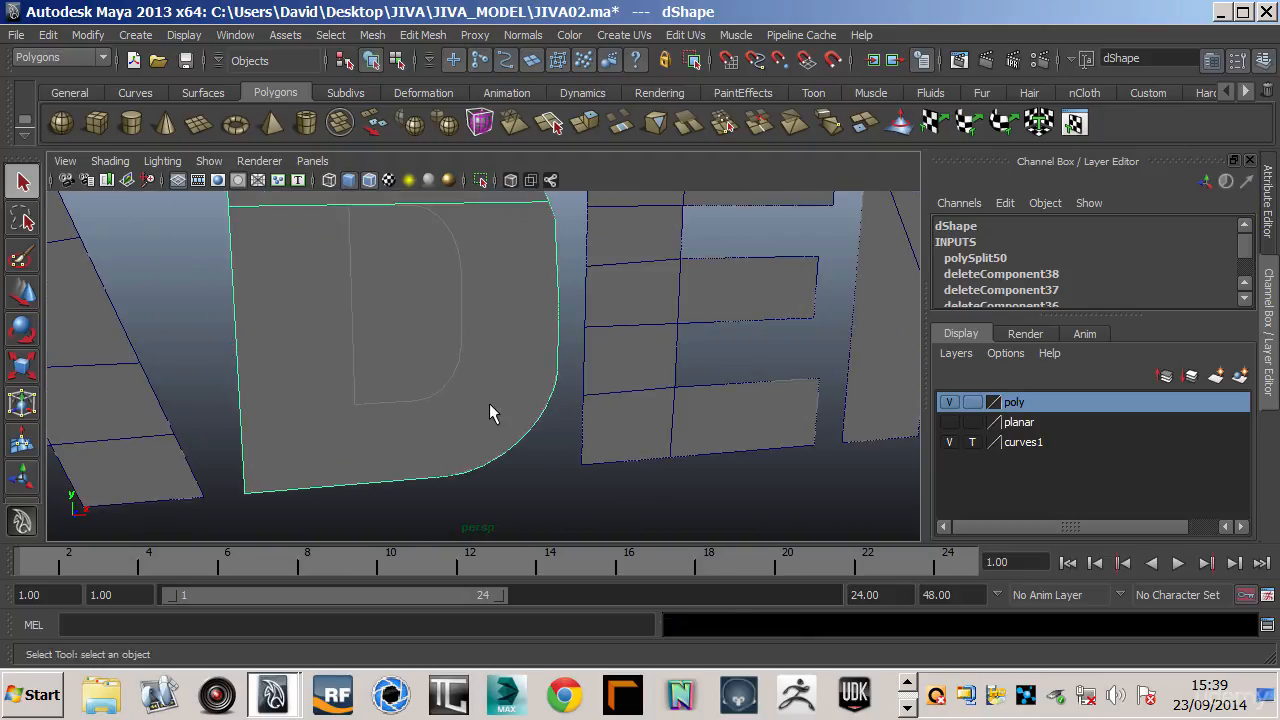
pyautogui.press('space')
pyautogui.press('space')
pyautogui.press('f')
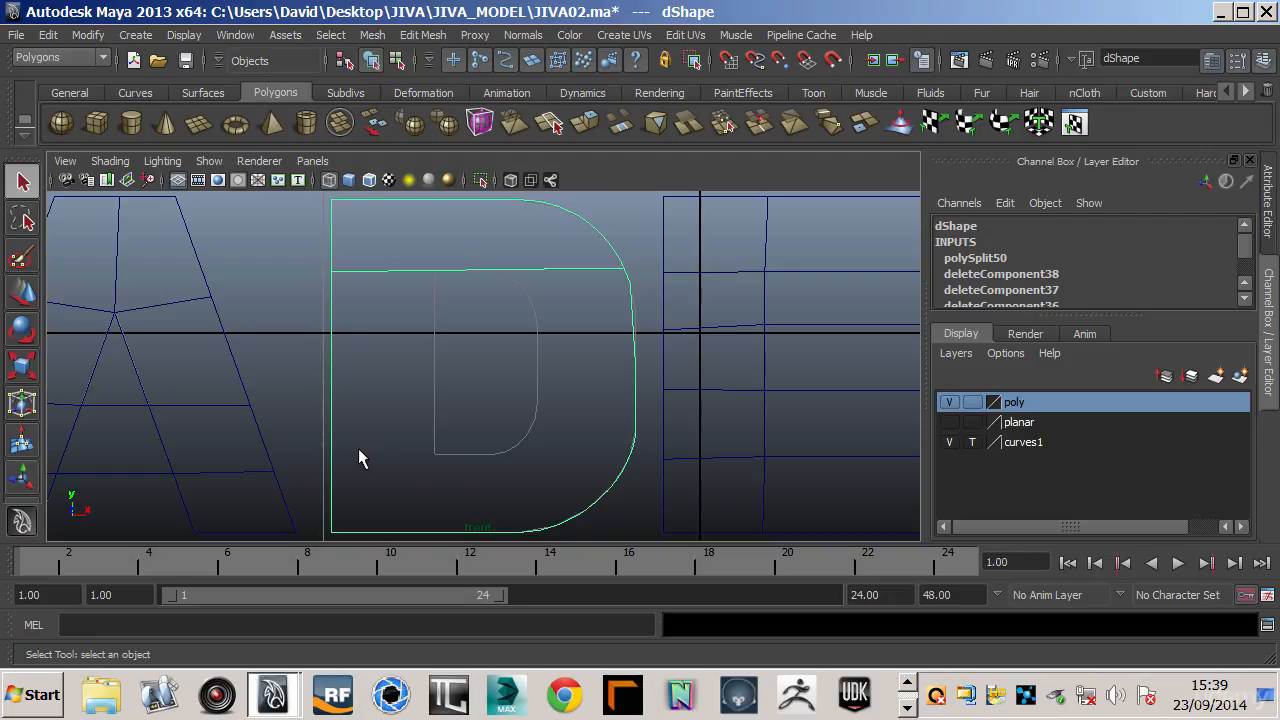
pyautogui.press('g')
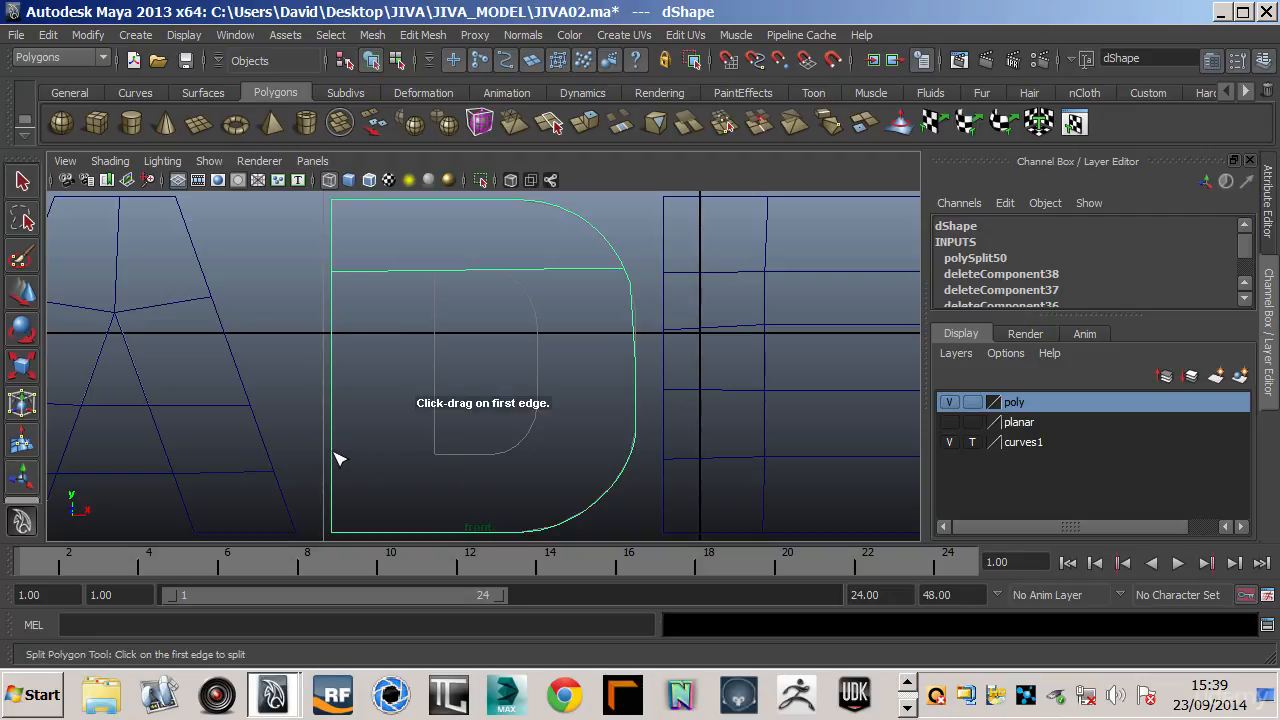
pyautogui.click(332, 452)
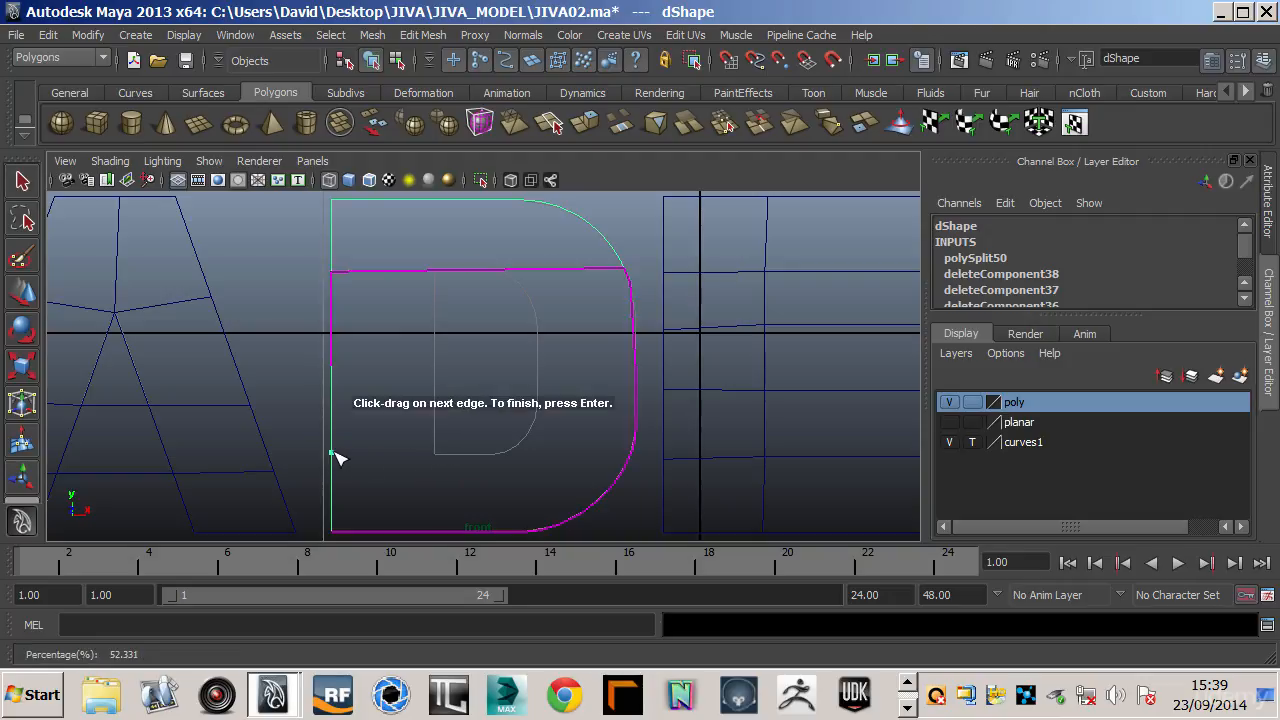
pyautogui.click(630, 455)
pyautogui.moveTo(632, 458); pyautogui.dragTo(633, 459)
pyautogui.press('Return')
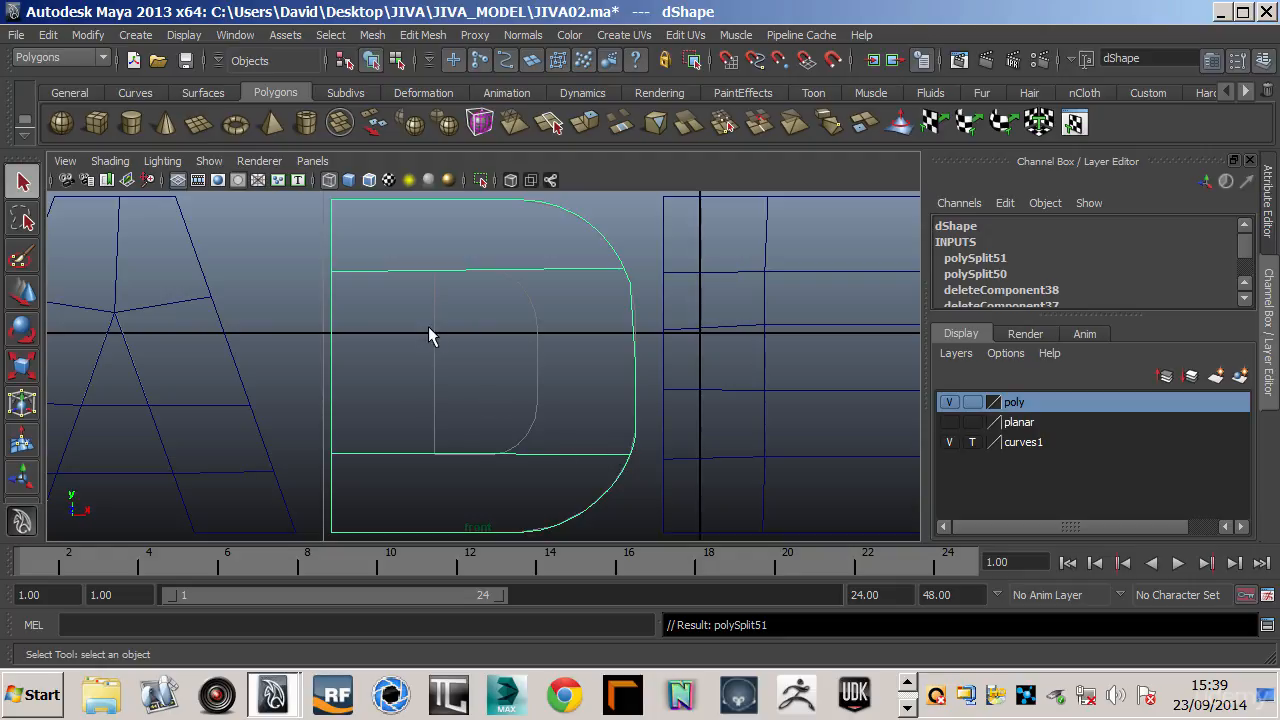
# Step: Split the D from its top edge to its bottom edge in the front view, along the straight side of the inner outline curve
pyautogui.press('g')
pyautogui.click(428, 201)
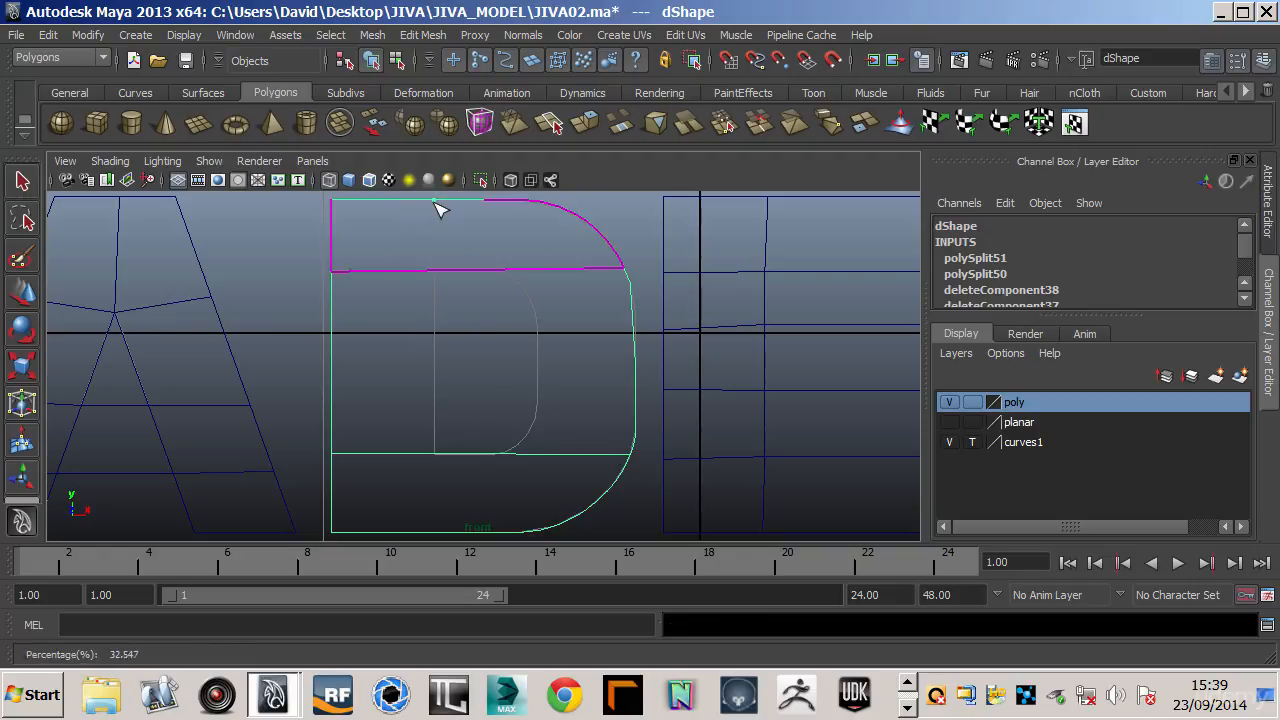
pyautogui.click(433, 533)
pyautogui.moveTo(433, 532); pyautogui.dragTo(437, 533)
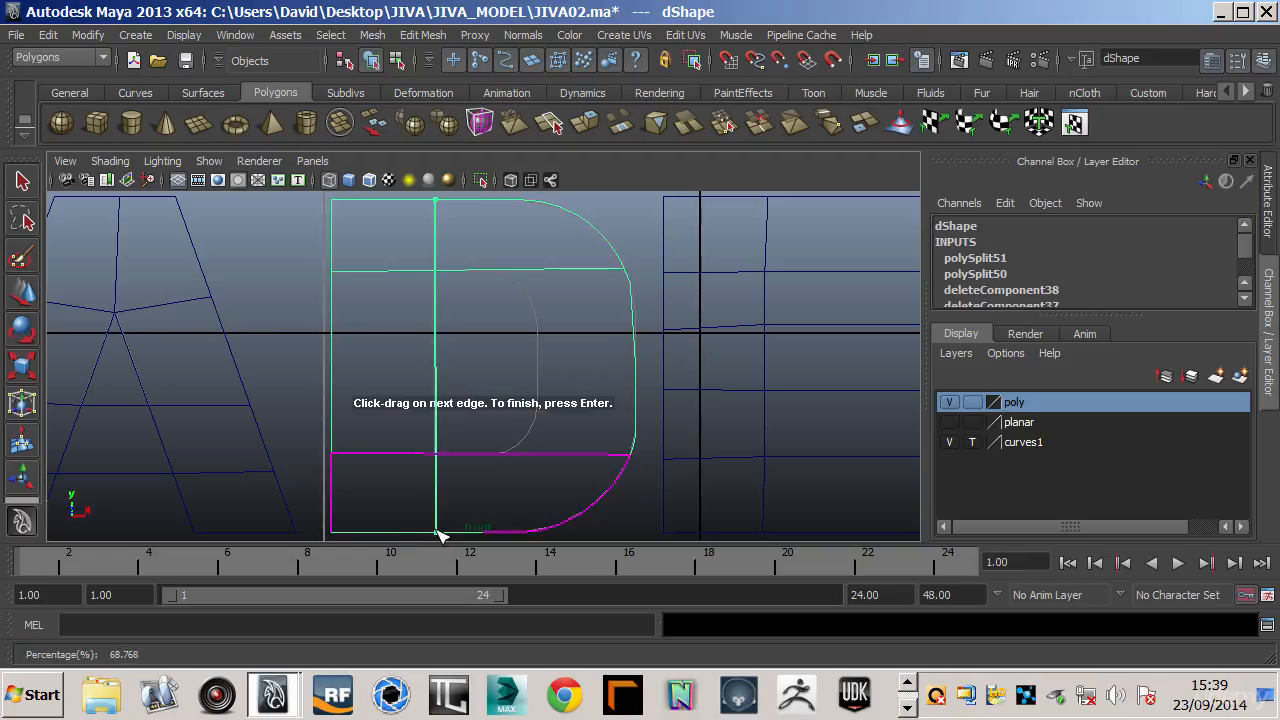
pyautogui.press('Return')
pyautogui.press('q')
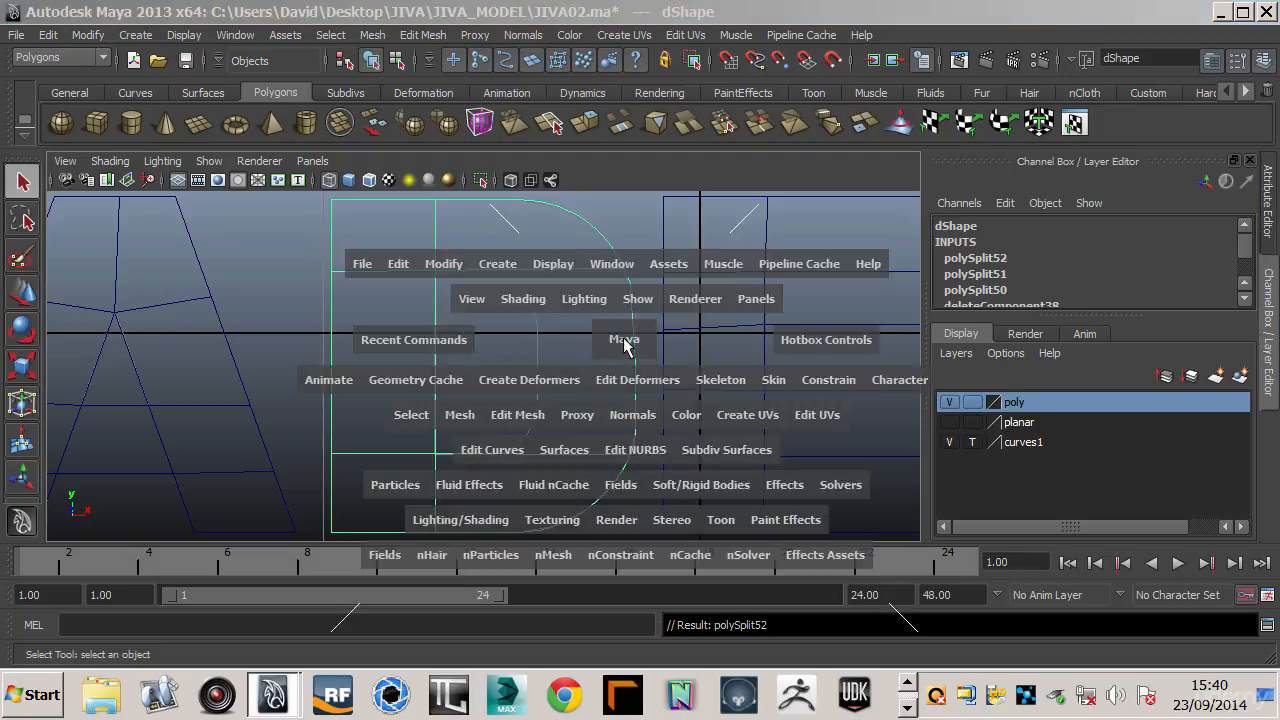
# Step: Split the D vertically in the front view between the points where its outer outline starts to curve at the top and bottom
pyautogui.press('space')
pyautogui.keyDown('alt'); pyautogui.moveTo(698, 314); pyautogui.dragTo(648, 316); pyautogui.keyUp('alt')
pyautogui.press('space')
pyautogui.keyDown('alt'); pyautogui.moveTo(449, 374); pyautogui.dragTo(511, 329, button='right'); pyautogui.keyUp('alt')
pyautogui.keyDown('alt'); pyautogui.moveTo(458, 323); pyautogui.dragTo(474, 341, button='middle'); pyautogui.keyUp('alt')
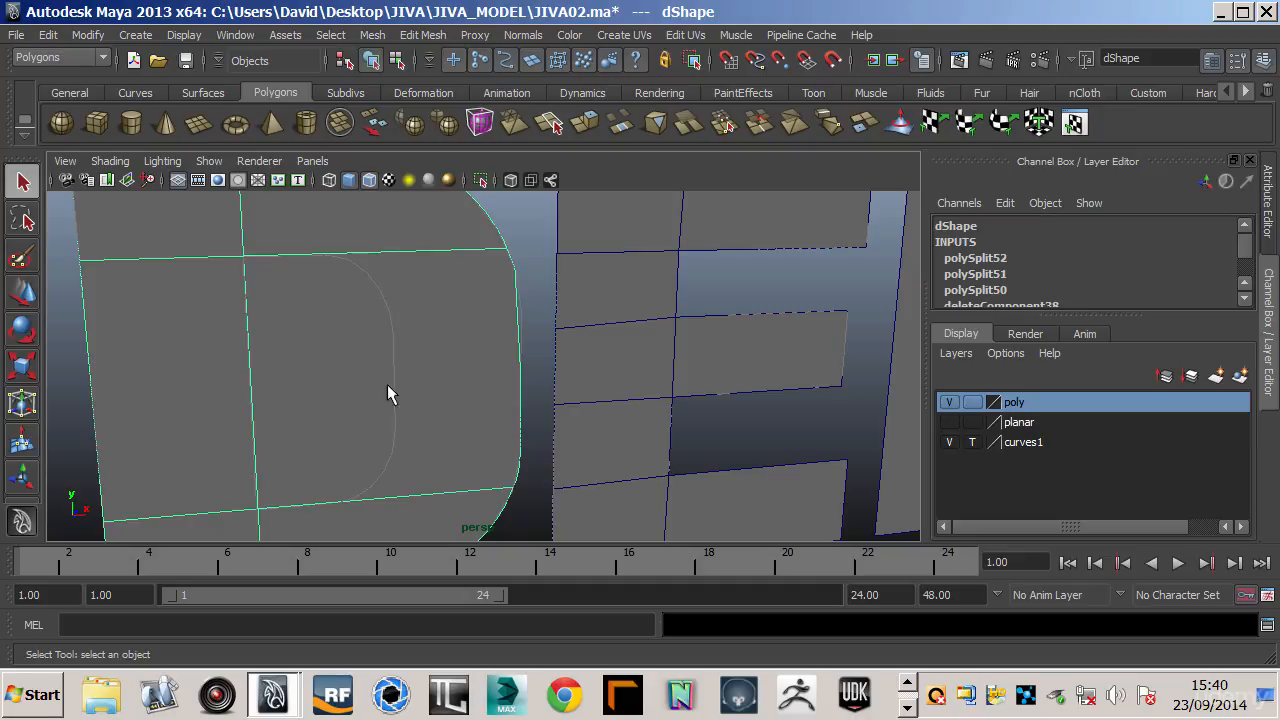
pyautogui.keyDown('alt'); pyautogui.moveTo(426, 316); pyautogui.dragTo(337, 323, button='right'); pyautogui.keyUp('alt')
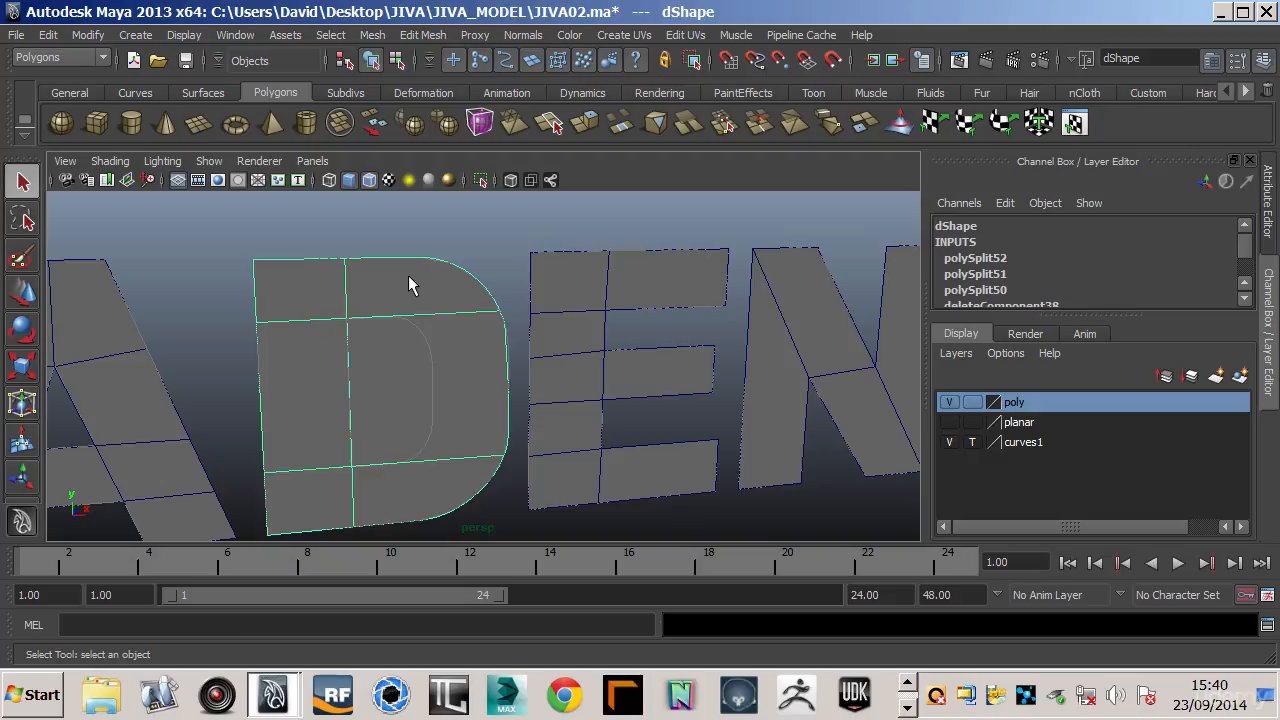
pyautogui.press('g')
pyautogui.press('space')
pyautogui.press('space')
pyautogui.press('space')
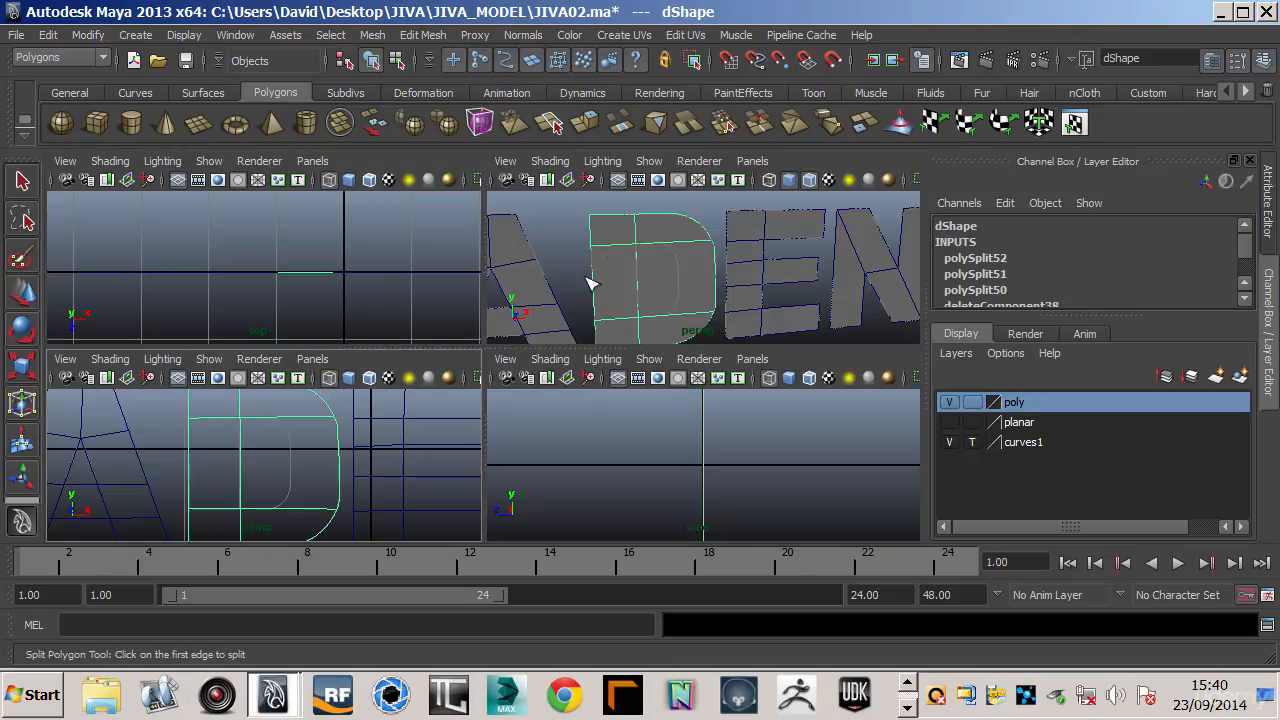
pyautogui.press('space')
pyautogui.press('space')
pyautogui.press('space')
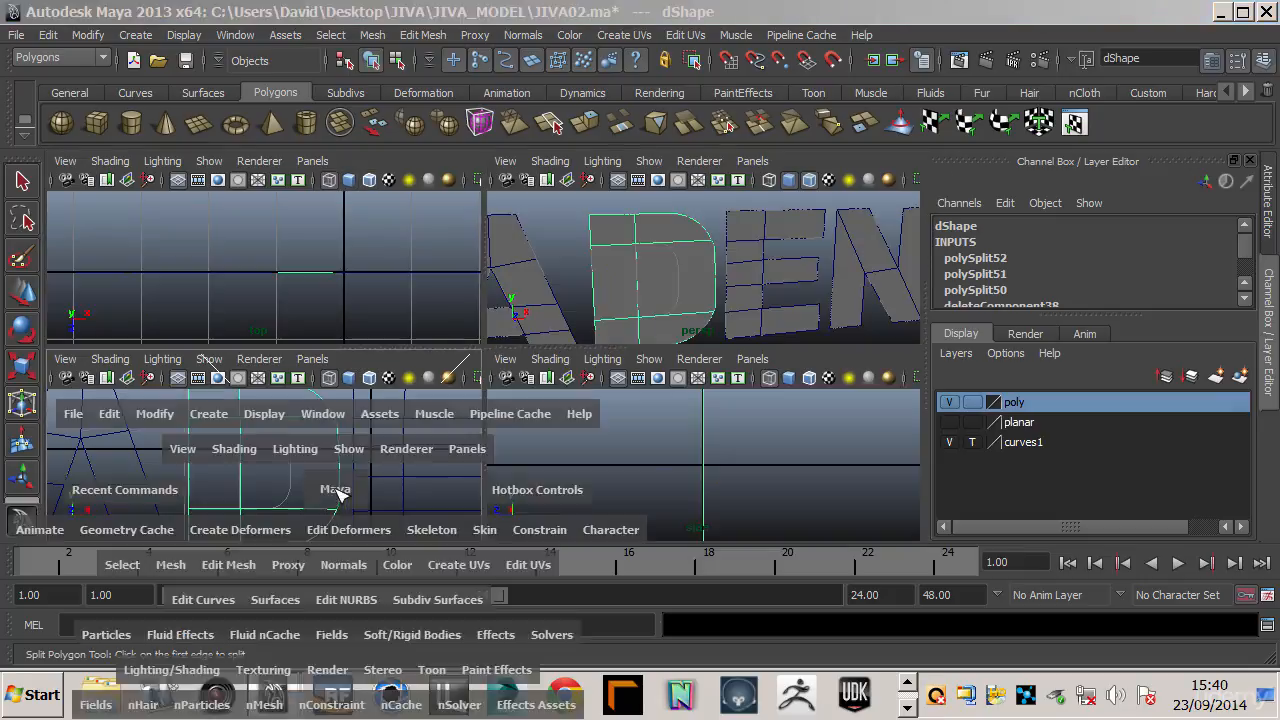
pyautogui.click(524, 206)
pyautogui.click(525, 532)
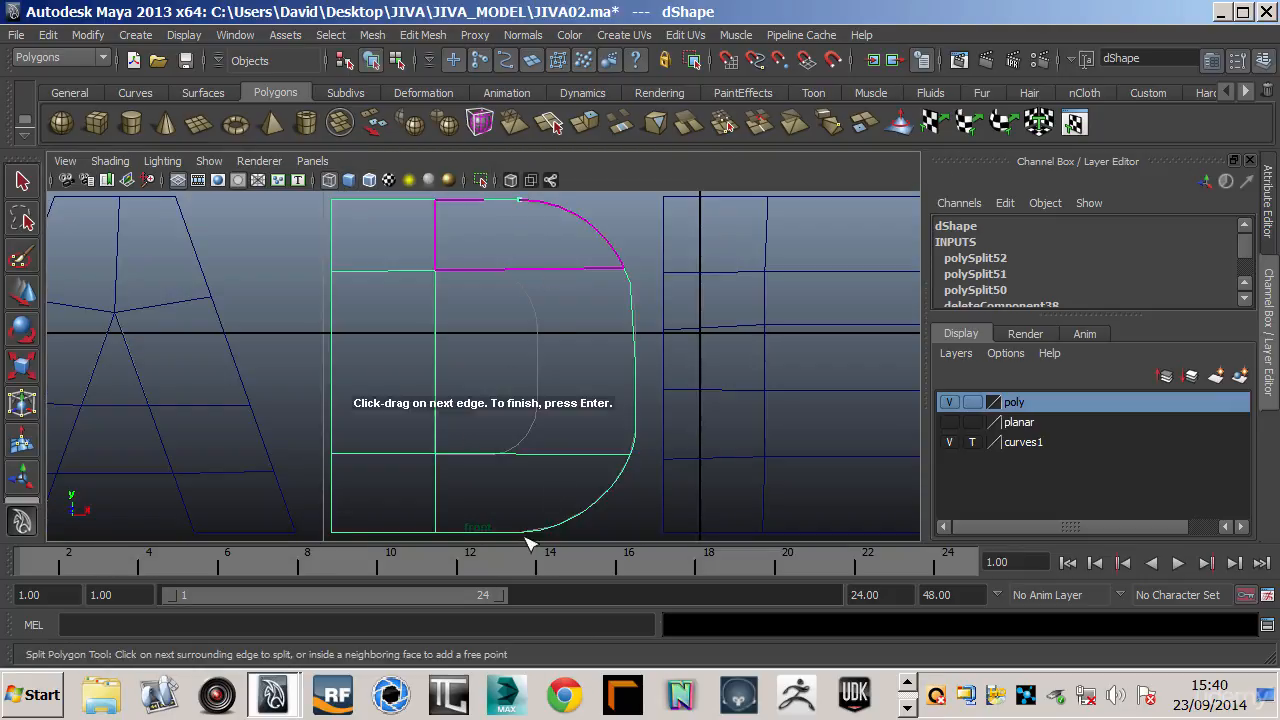
pyautogui.press('Return')
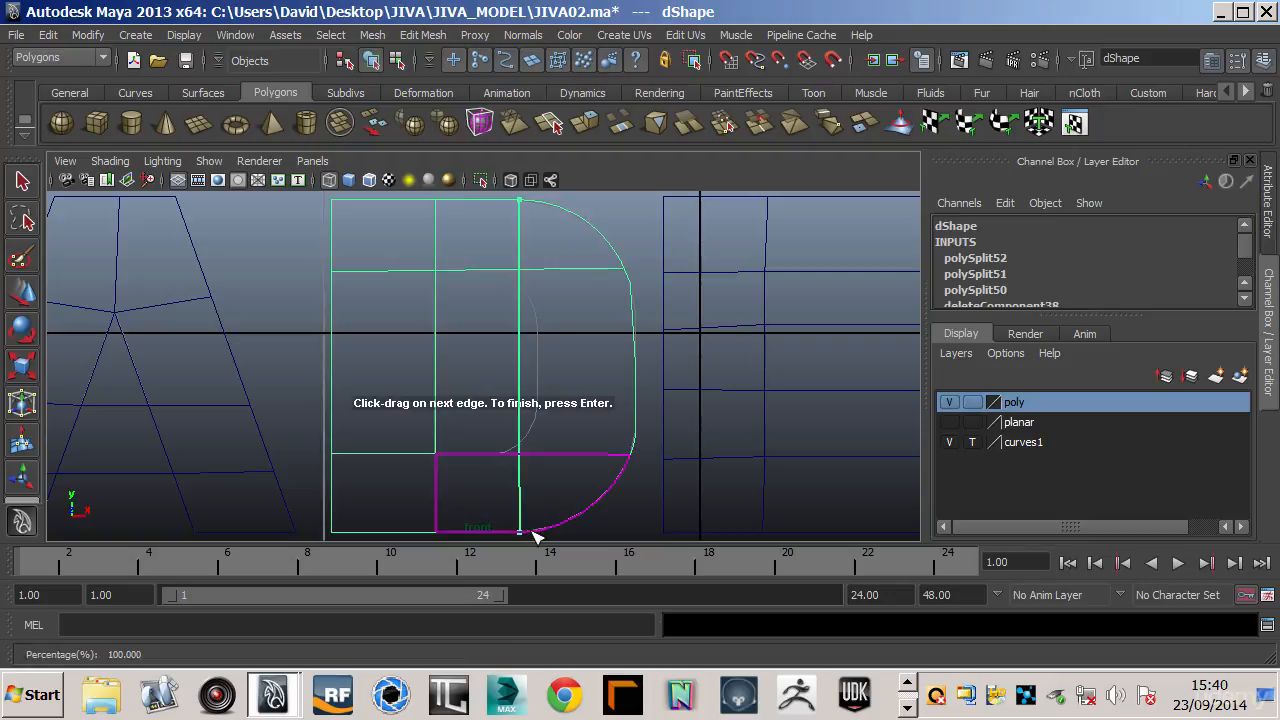
pyautogui.press('q')
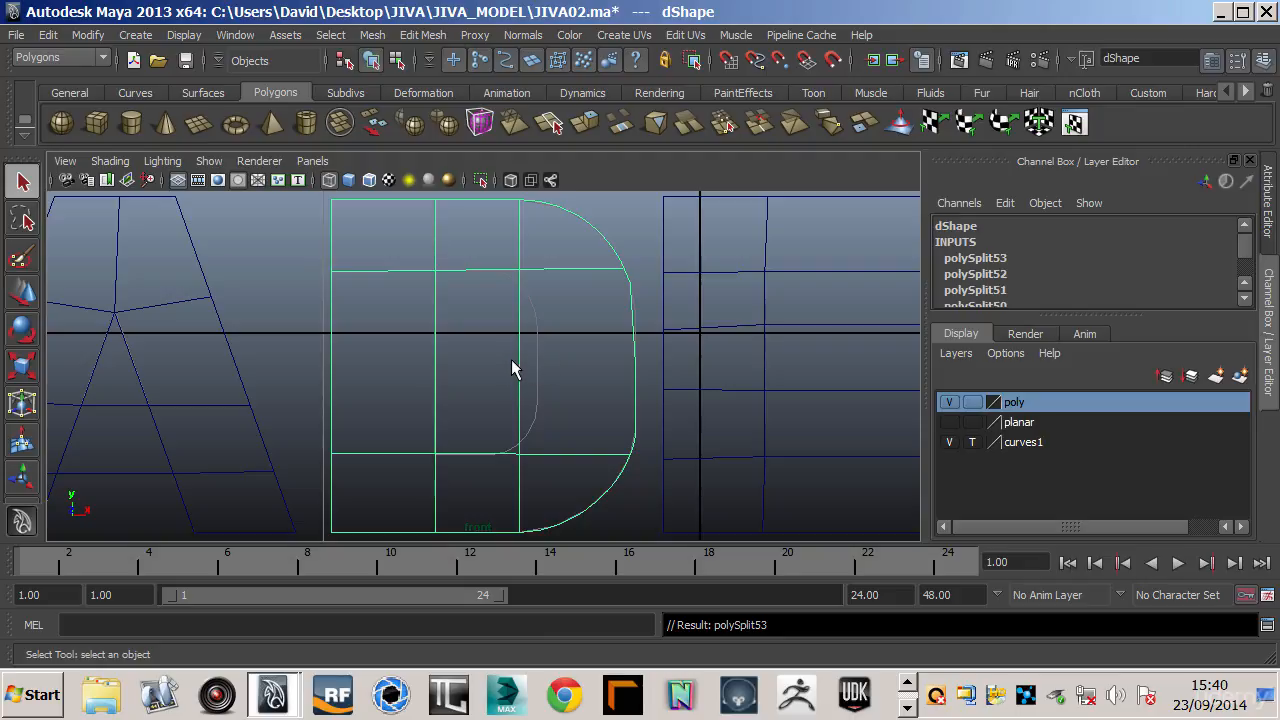
# Step: Delete the middle face of the D in the perspective view to open its inner hole
pyautogui.press('space')
pyautogui.press('space')
pyautogui.moveTo(379, 340); pyautogui.dragTo(379, 386, button='right')
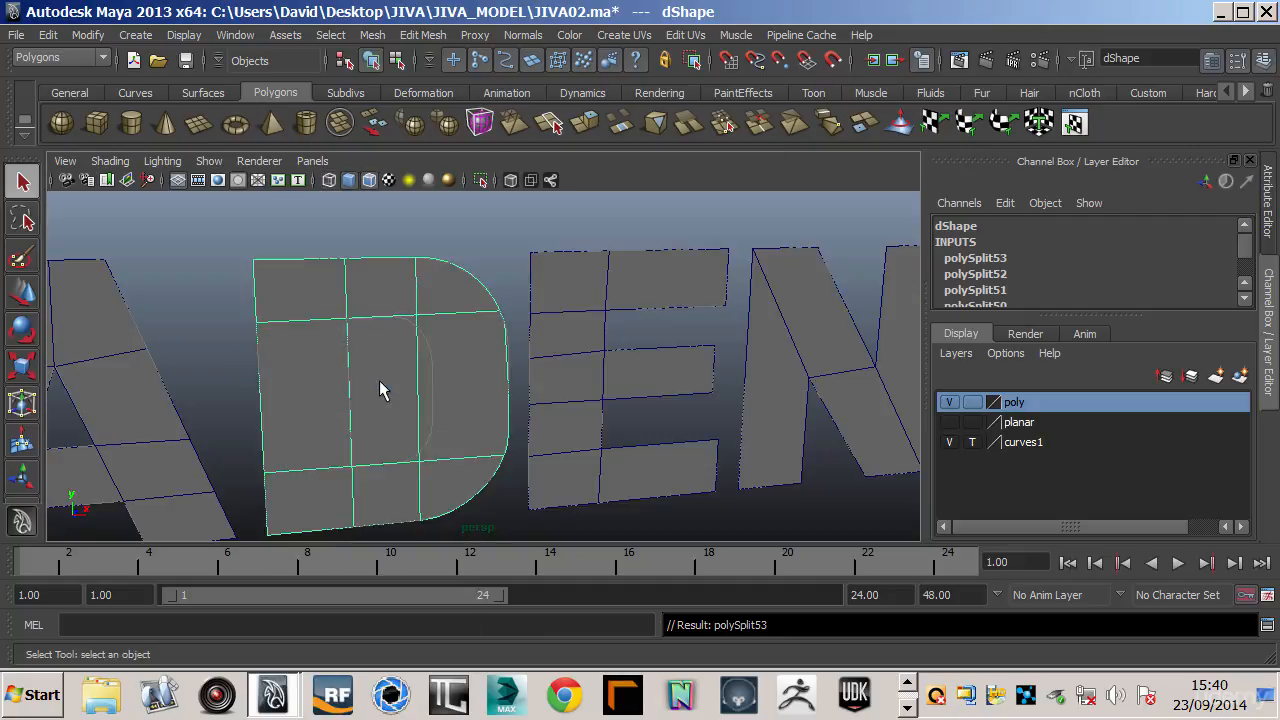
pyautogui.click(379, 386)
pyautogui.press('Delete')
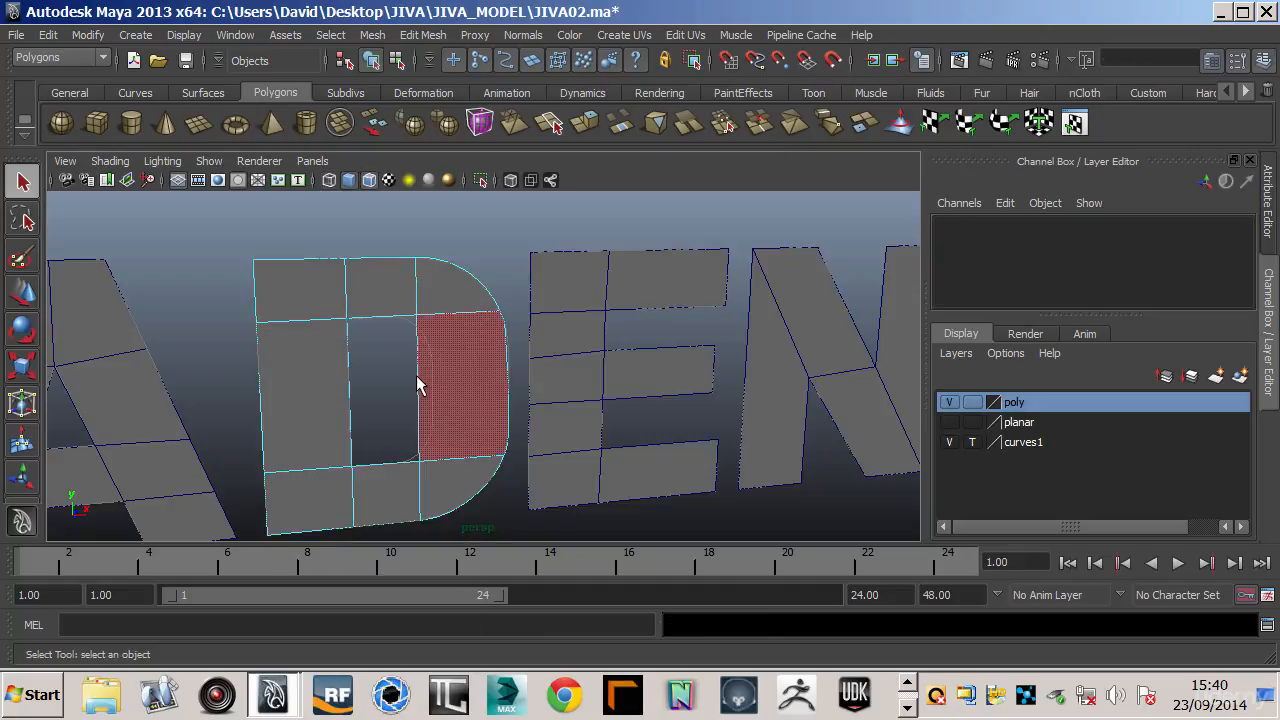
# Step: Delete the two horizontal edges that run from the hole's corners to the D's curved outer side
pyautogui.press('space')
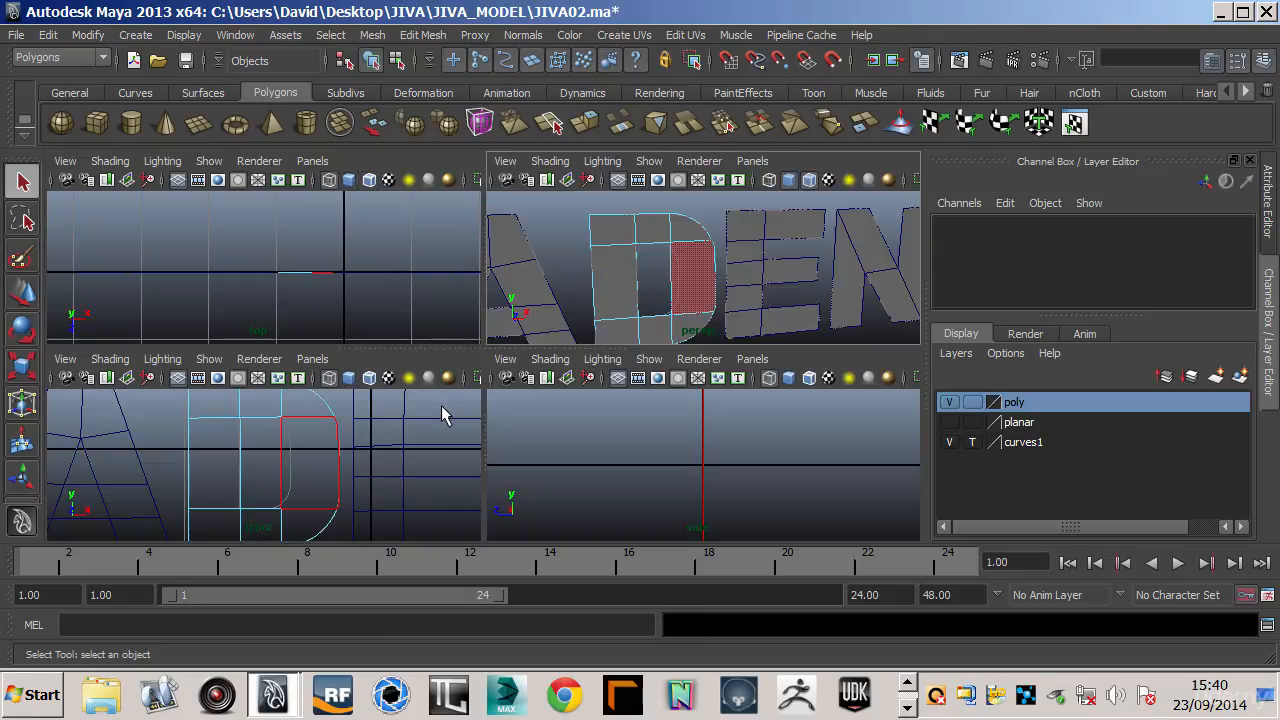
pyautogui.press('space')
pyautogui.scroll(2, 481, 408)
pyautogui.keyDown('alt'); pyautogui.moveTo(481, 408); pyautogui.dragTo(552, 386, button='right'); pyautogui.keyUp('alt')
pyautogui.keyDown('alt'); pyautogui.moveTo(513, 383); pyautogui.dragTo(503, 434, button='middle'); pyautogui.keyUp('alt')
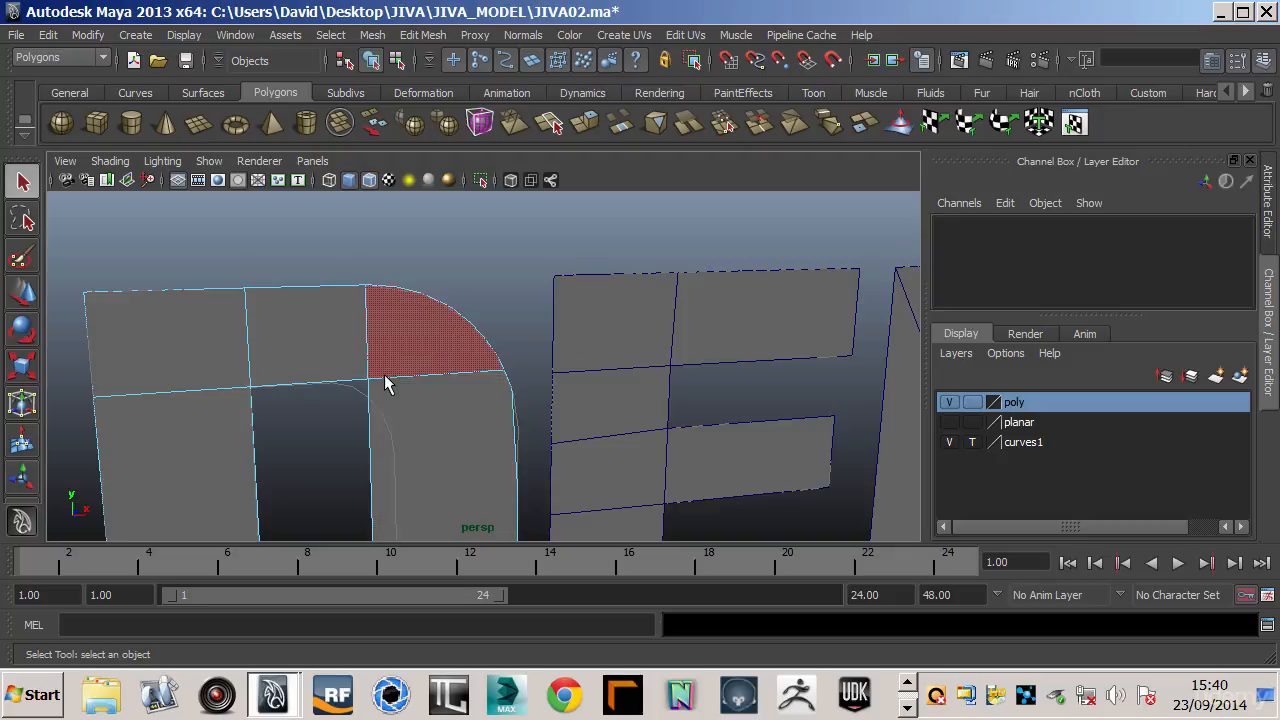
pyautogui.moveTo(384, 374); pyautogui.dragTo(389, 292, button='right')
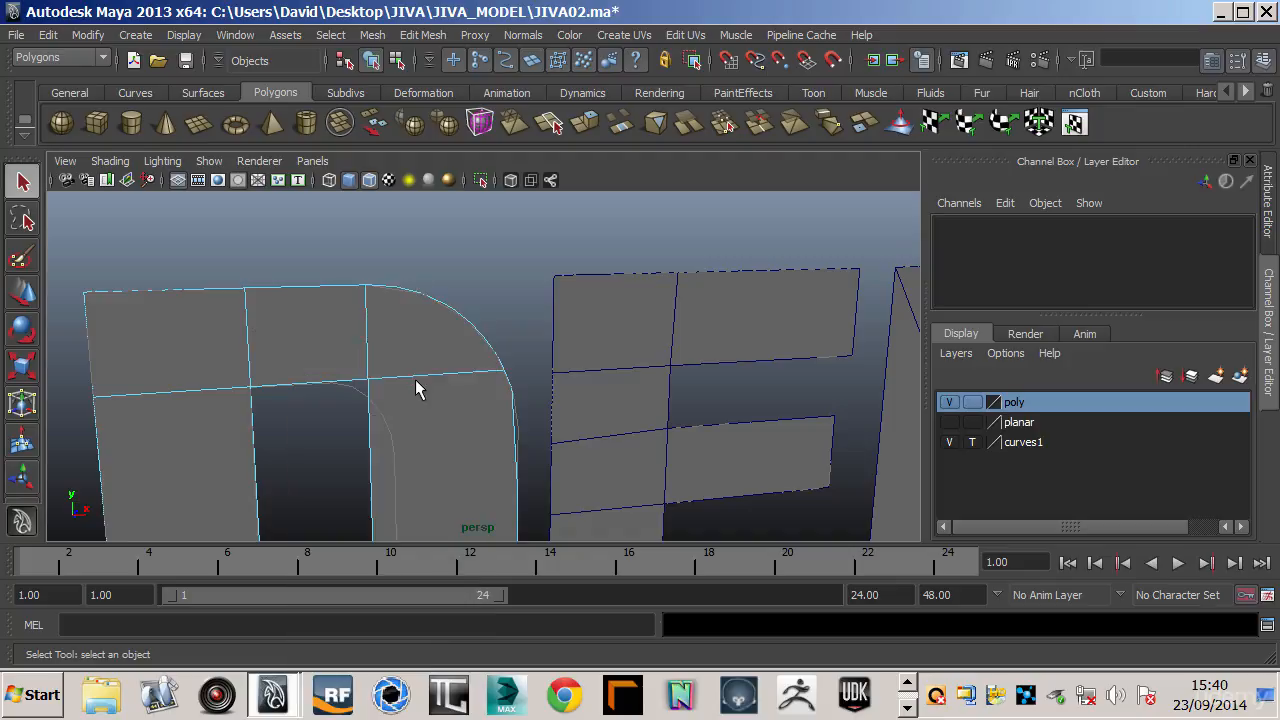
pyautogui.click(416, 376)
pyautogui.keyDown('alt'); pyautogui.moveTo(426, 436); pyautogui.dragTo(393, 398, button='middle'); pyautogui.keyUp('alt')
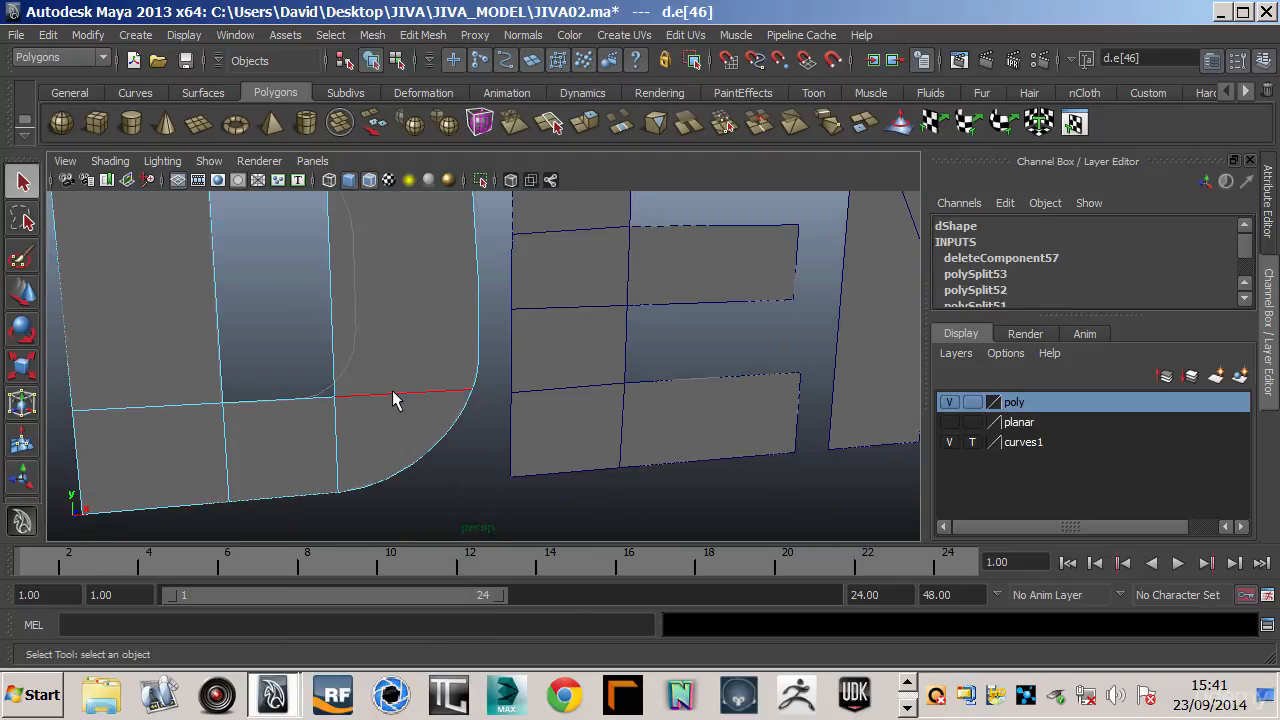
pyautogui.press('Delete')
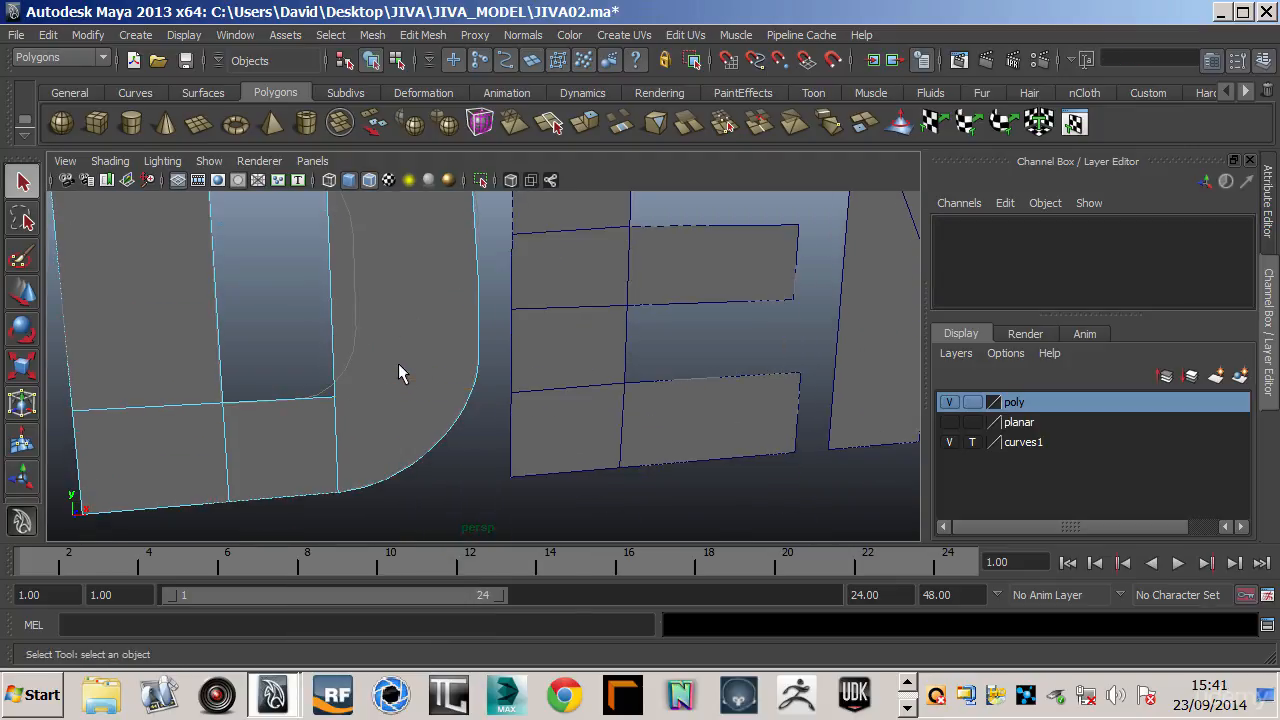
# Step: Delete the surplus vertices along the upper part of the D's outer curve
pyautogui.keyDown('alt'); pyautogui.moveTo(403, 351); pyautogui.dragTo(476, 373, button='middle'); pyautogui.keyUp('alt')
pyautogui.keyDown('alt'); pyautogui.moveTo(477, 322); pyautogui.dragTo(468, 336, button='middle'); pyautogui.keyUp('alt')
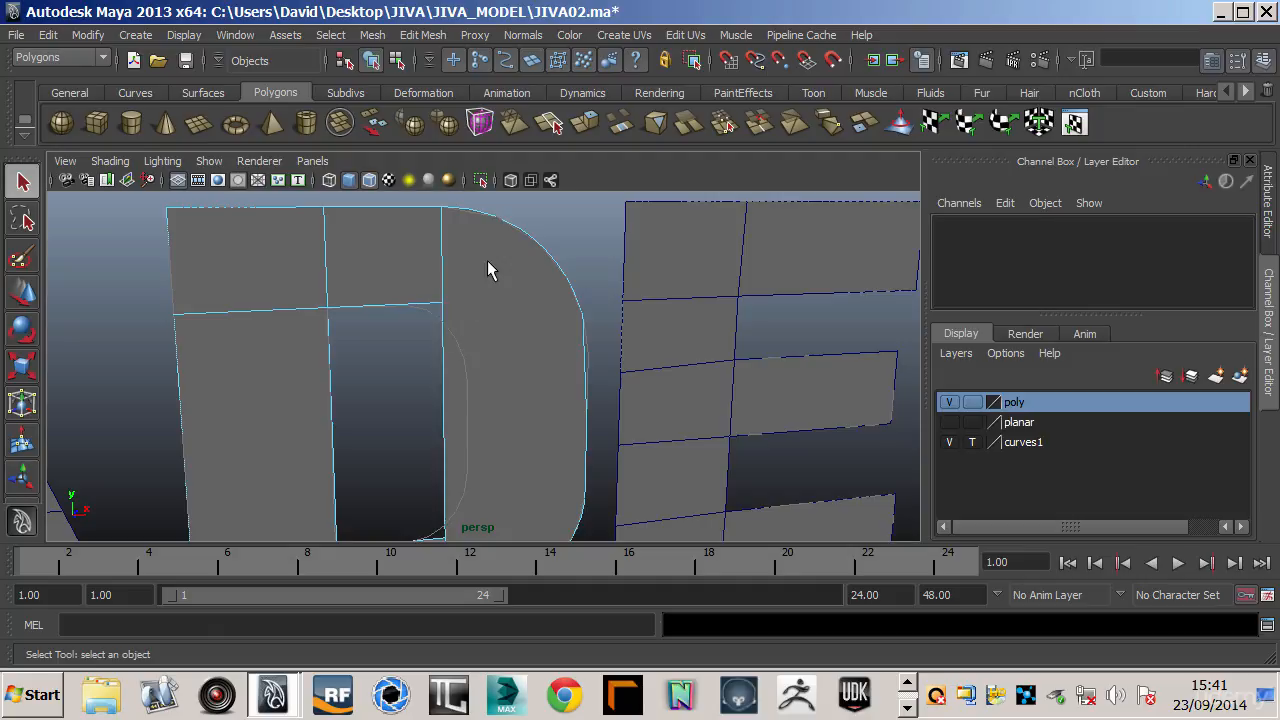
pyautogui.moveTo(487, 260); pyautogui.dragTo(440, 264, button='right')
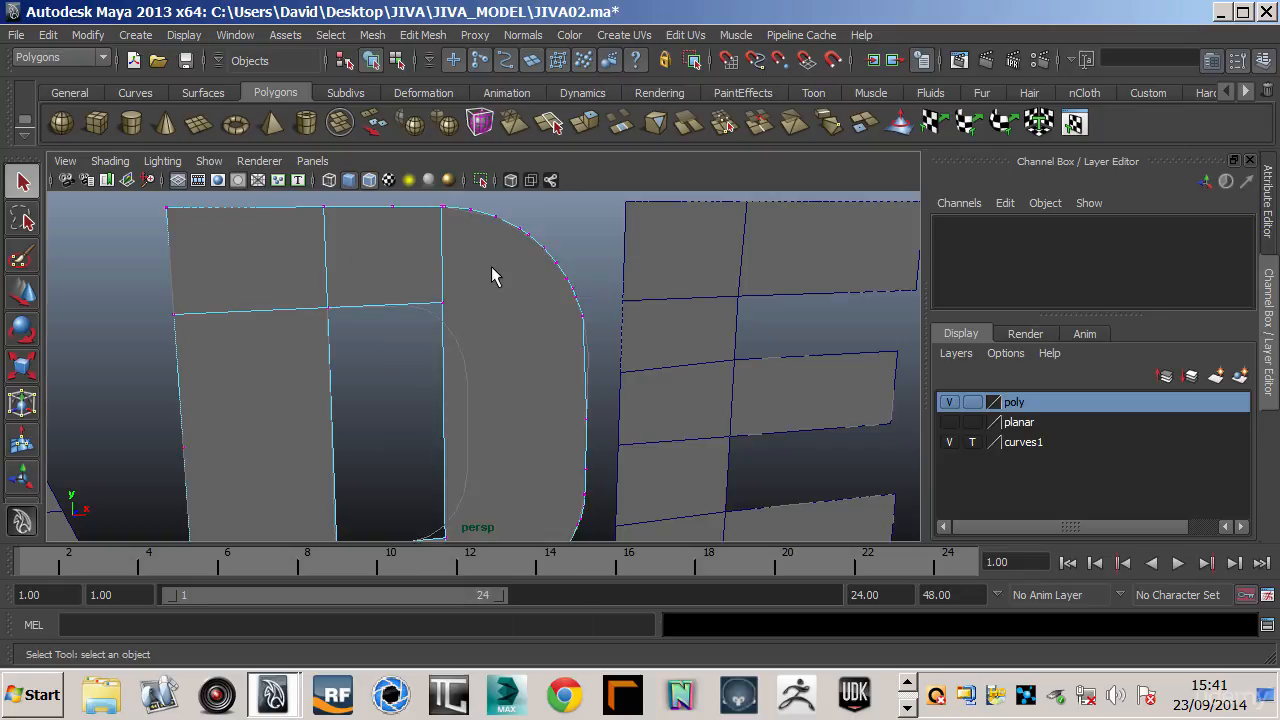
pyautogui.keyDown('alt'); pyautogui.moveTo(510, 308); pyautogui.dragTo(486, 354, button='right'); pyautogui.keyUp('alt')
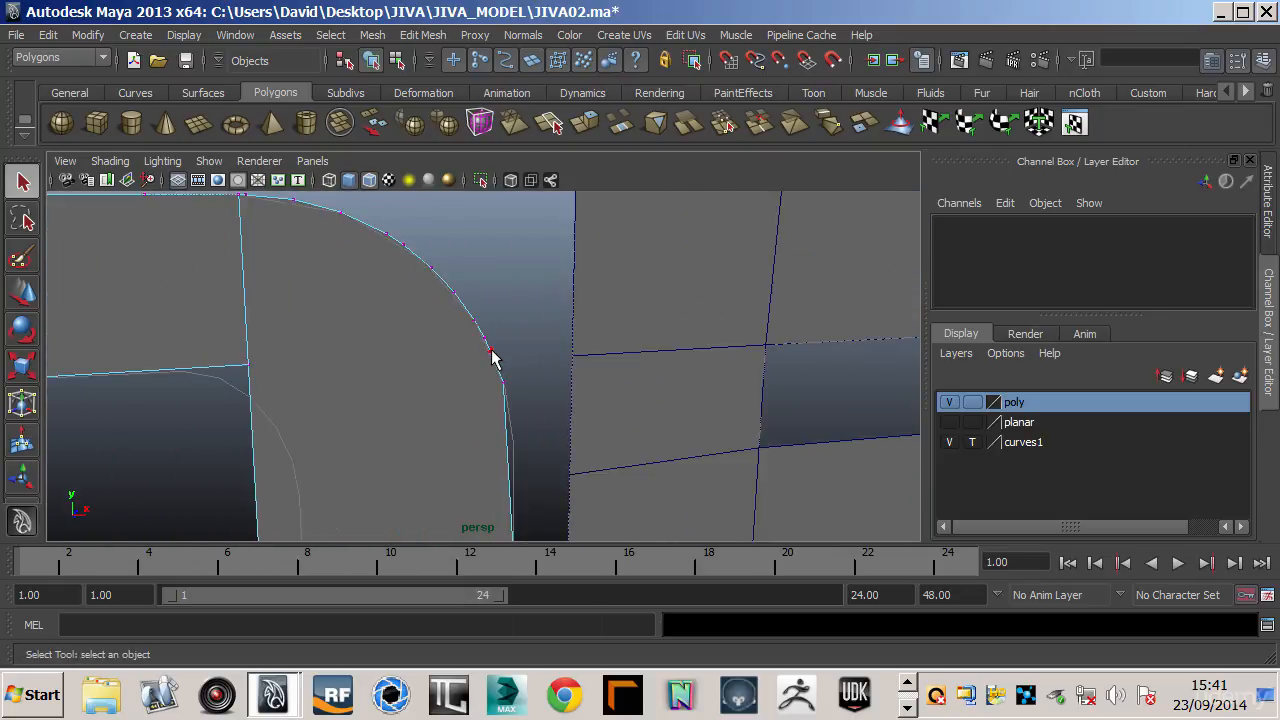
pyautogui.click(489, 349)
pyautogui.keyDown('shift'); pyautogui.click(475, 320); pyautogui.keyUp('shift')
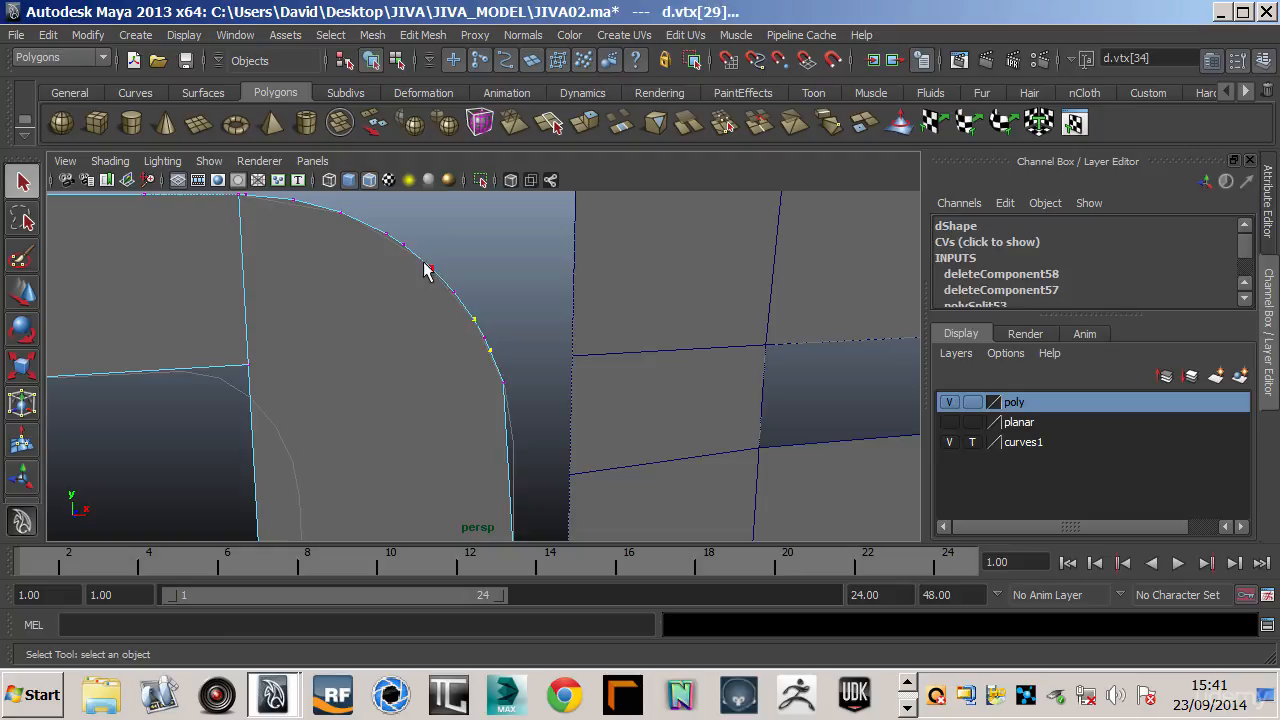
pyautogui.keyDown('shift'); pyautogui.click(403, 247); pyautogui.keyUp('shift')
pyautogui.click(325, 263)
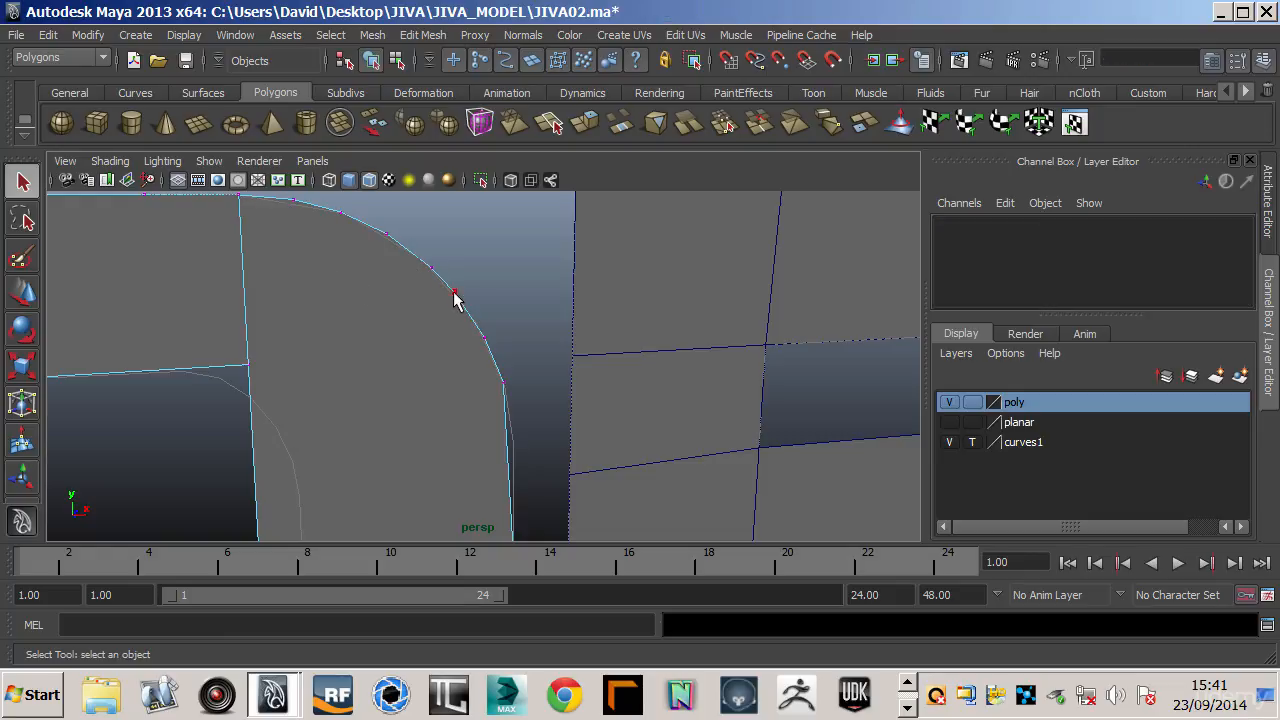
# Step: Delete the surplus vertices where the D's straight outer side turns into the lower curve
pyautogui.keyDown('alt'); pyautogui.moveTo(417, 486); pyautogui.dragTo(437, 329, button='middle'); pyautogui.keyUp('alt')
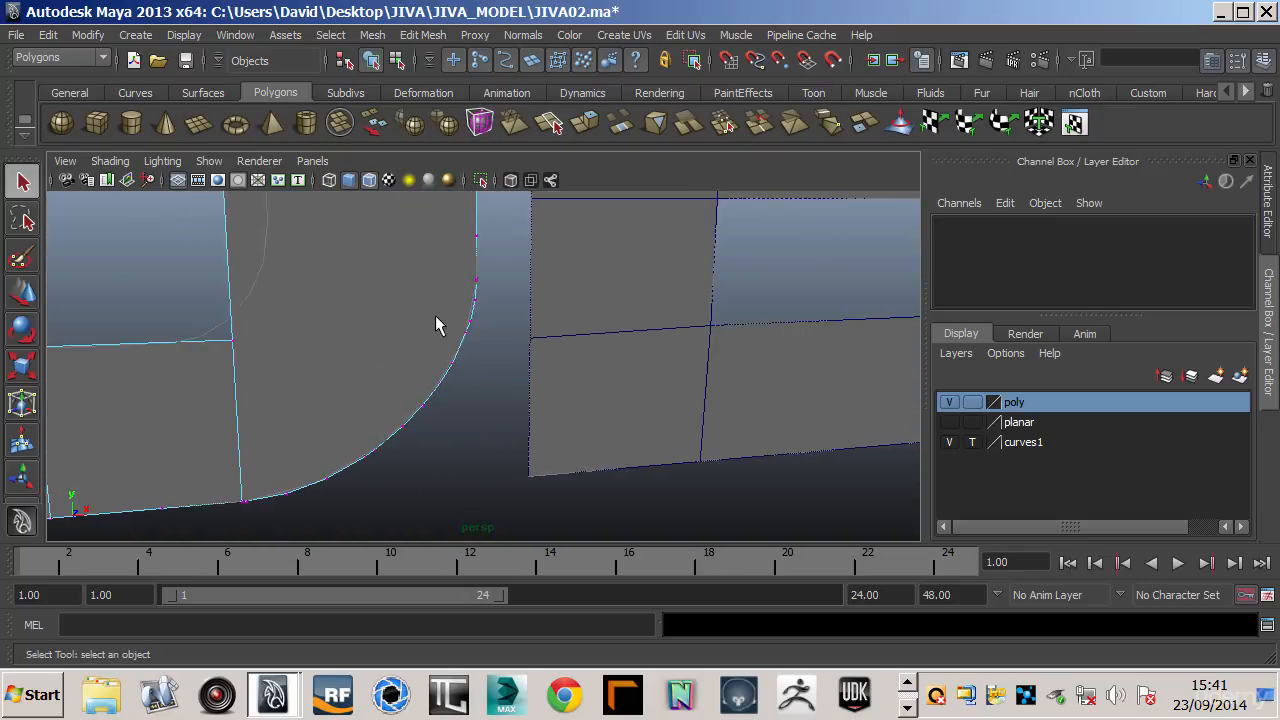
pyautogui.click(477, 282)
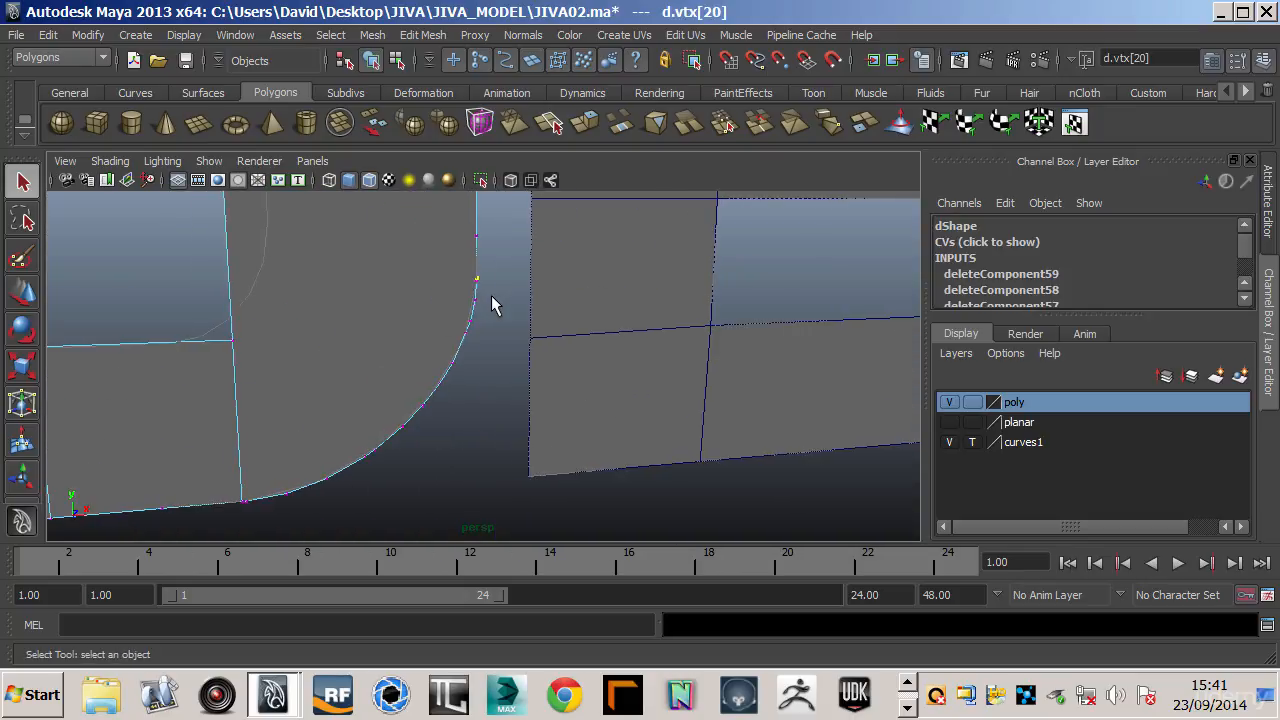
pyautogui.click(491, 305)
pyautogui.click(477, 284)
pyautogui.click(488, 305)
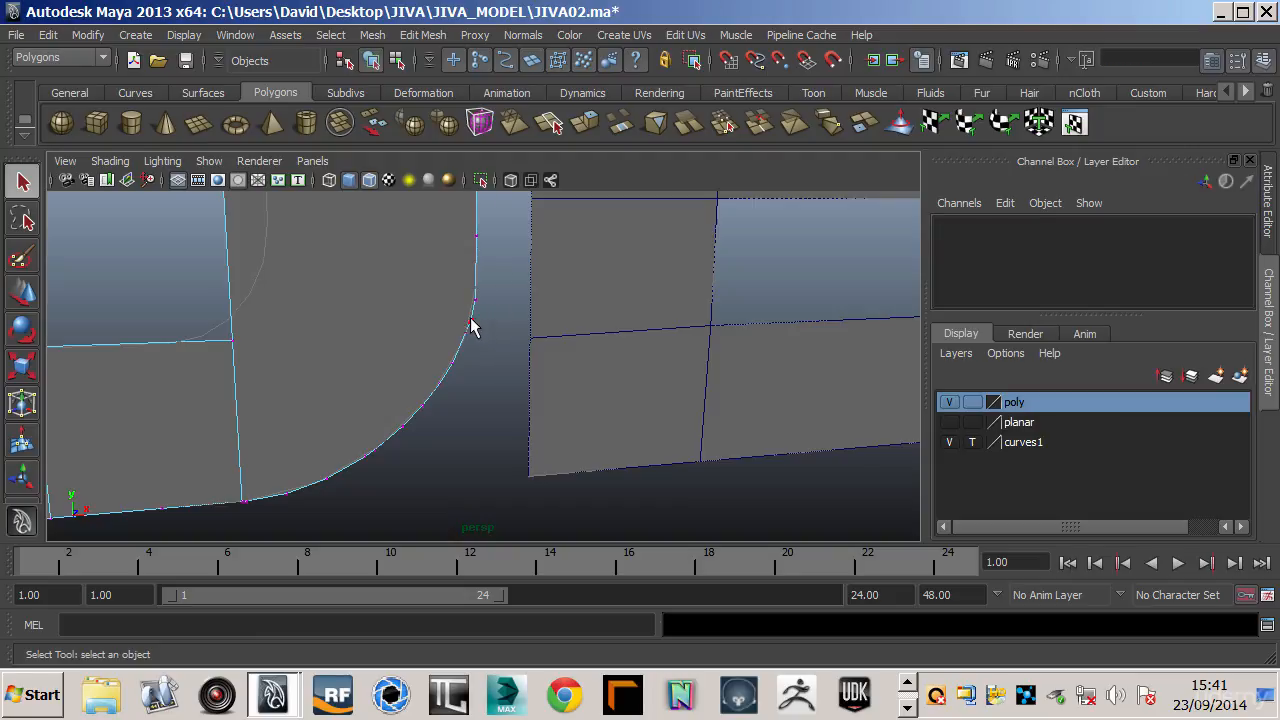
pyautogui.click(471, 321)
pyautogui.press('Delete')
pyautogui.click(454, 366)
pyautogui.press('Delete')
pyautogui.click(441, 384)
pyautogui.press('Delete')
# Step: Delete the remaining surplus vertices along the lower curve and near its join with the D's straight bottom edge
pyautogui.click(377, 452)
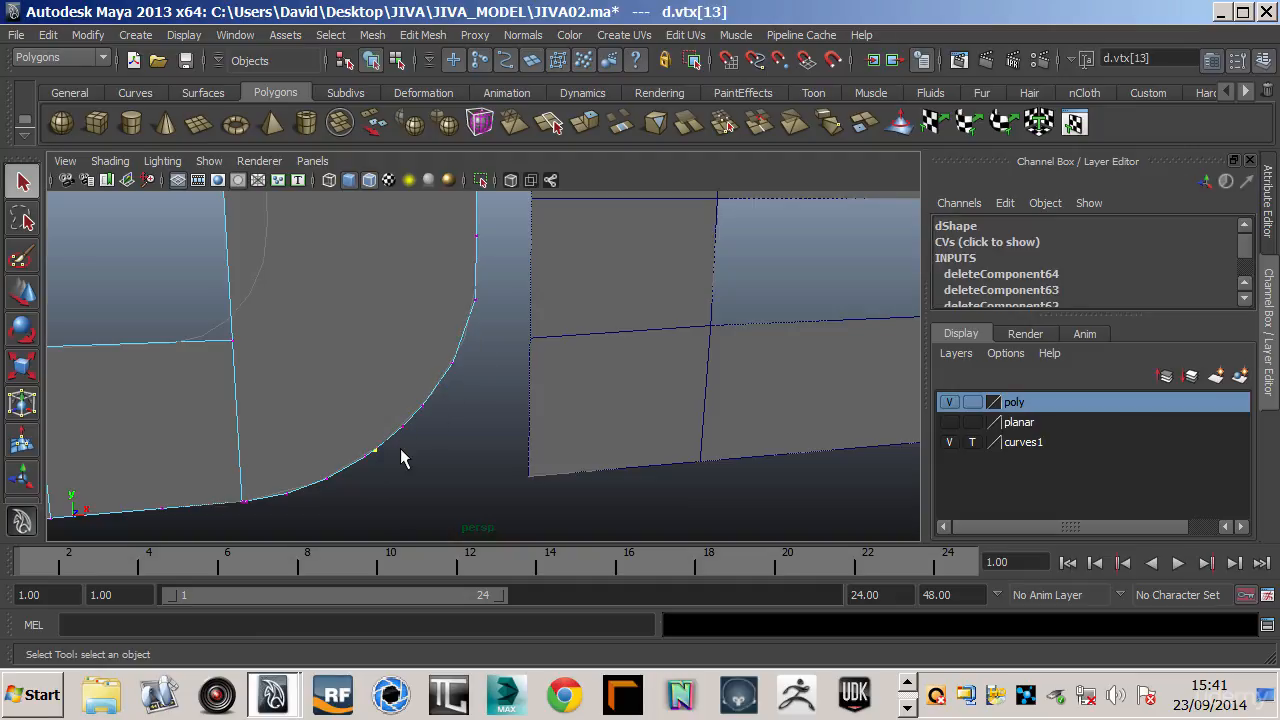
pyautogui.press('Delete')
pyautogui.click(367, 462)
pyautogui.press('Delete')
pyautogui.click(256, 507)
pyautogui.press('Delete')
pyautogui.click(263, 508)
pyautogui.press('Delete')
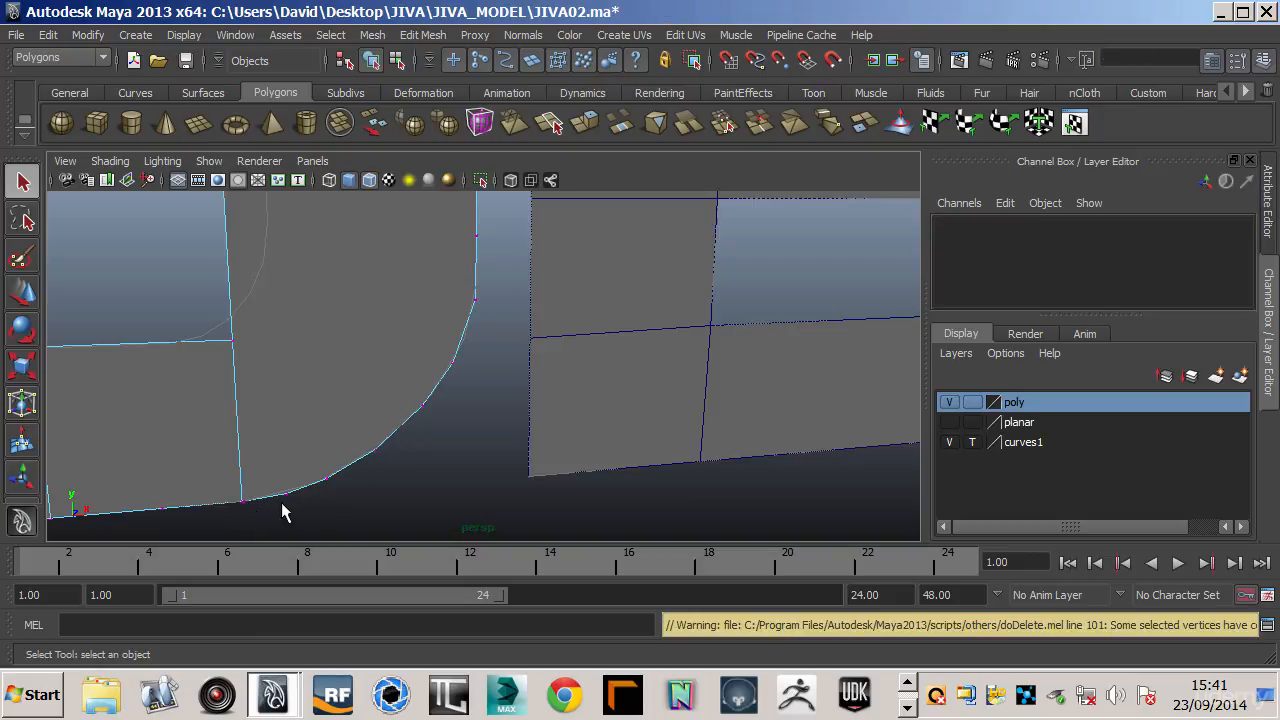
pyautogui.click(245, 502)
pyautogui.press('Delete')
pyautogui.keyDown('alt'); pyautogui.moveTo(231, 496); pyautogui.dragTo(358, 370, button='middle'); pyautogui.keyUp('alt')
pyautogui.click(339, 343)
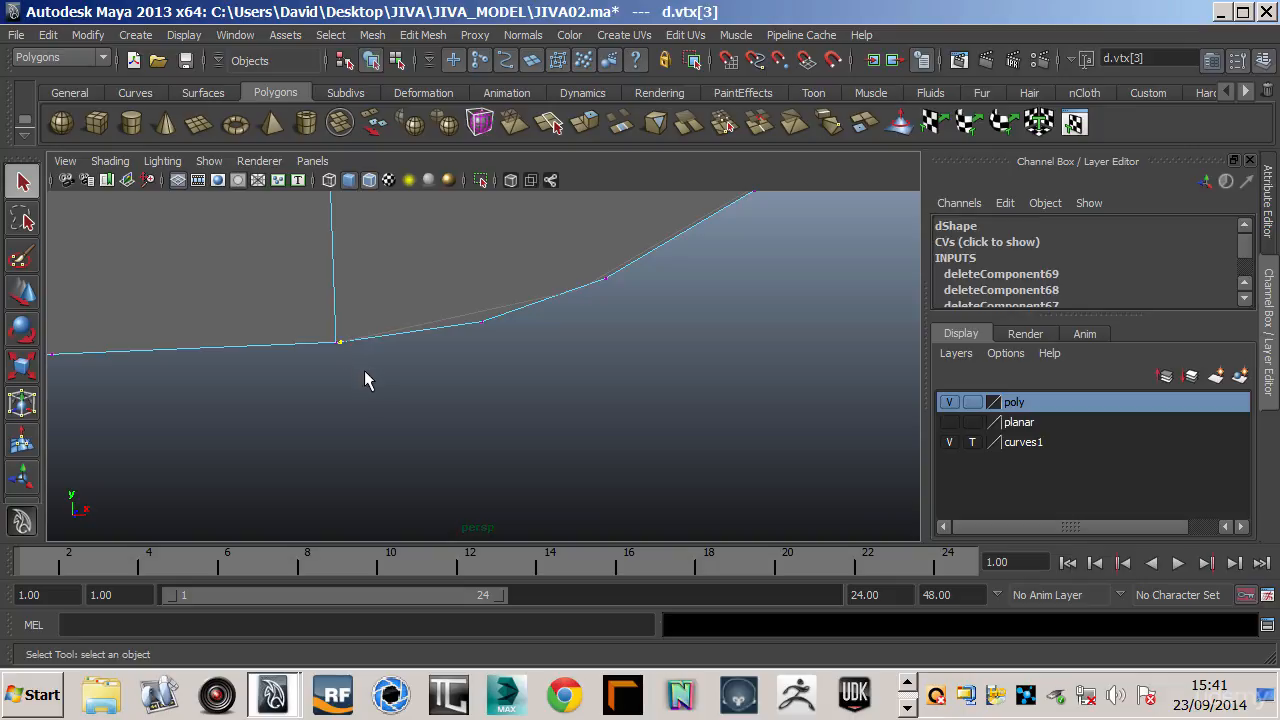
pyautogui.click(364, 387)
pyautogui.keyDown('alt'); pyautogui.moveTo(500, 371); pyautogui.dragTo(322, 367, button='right'); pyautogui.keyUp('alt')
pyautogui.keyDown('alt'); pyautogui.moveTo(382, 364); pyautogui.dragTo(330, 436, button='middle'); pyautogui.keyUp('alt')
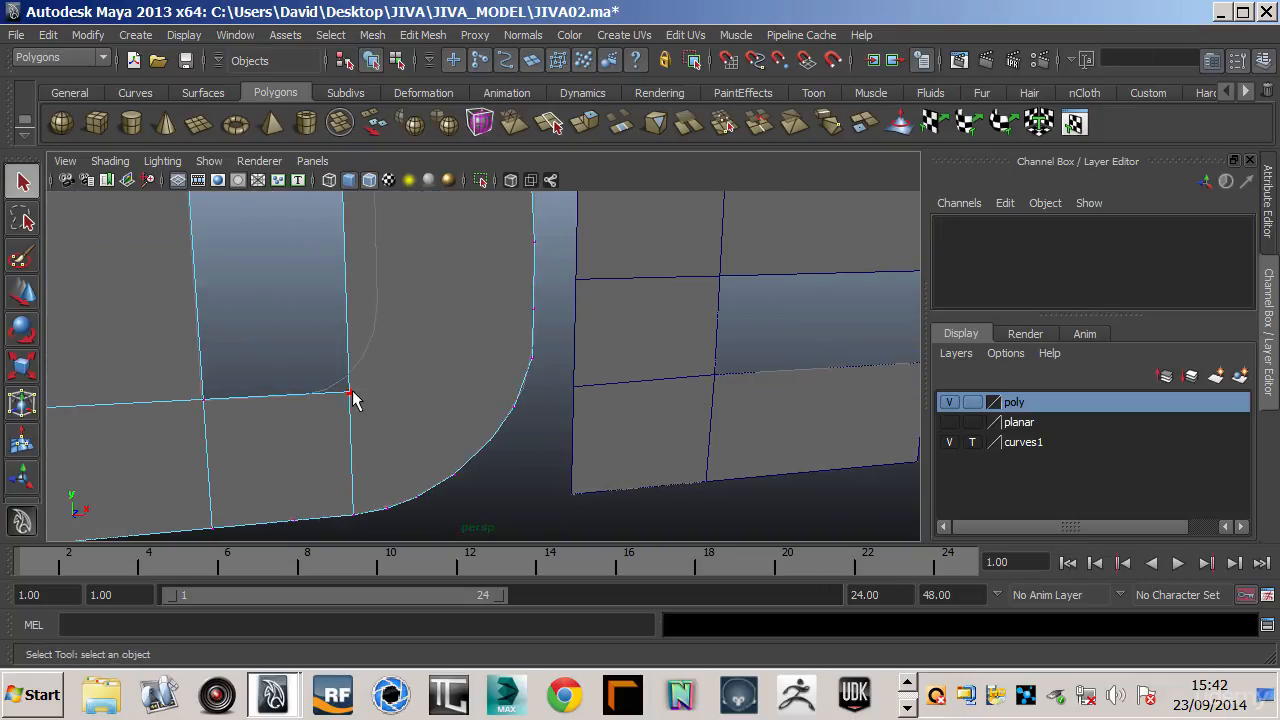
# Step: Split the curved face from the hole's lower corner to the first vertex of the D's lower outer curve
pyautogui.hotkey('ctrl', 'shift', 's')
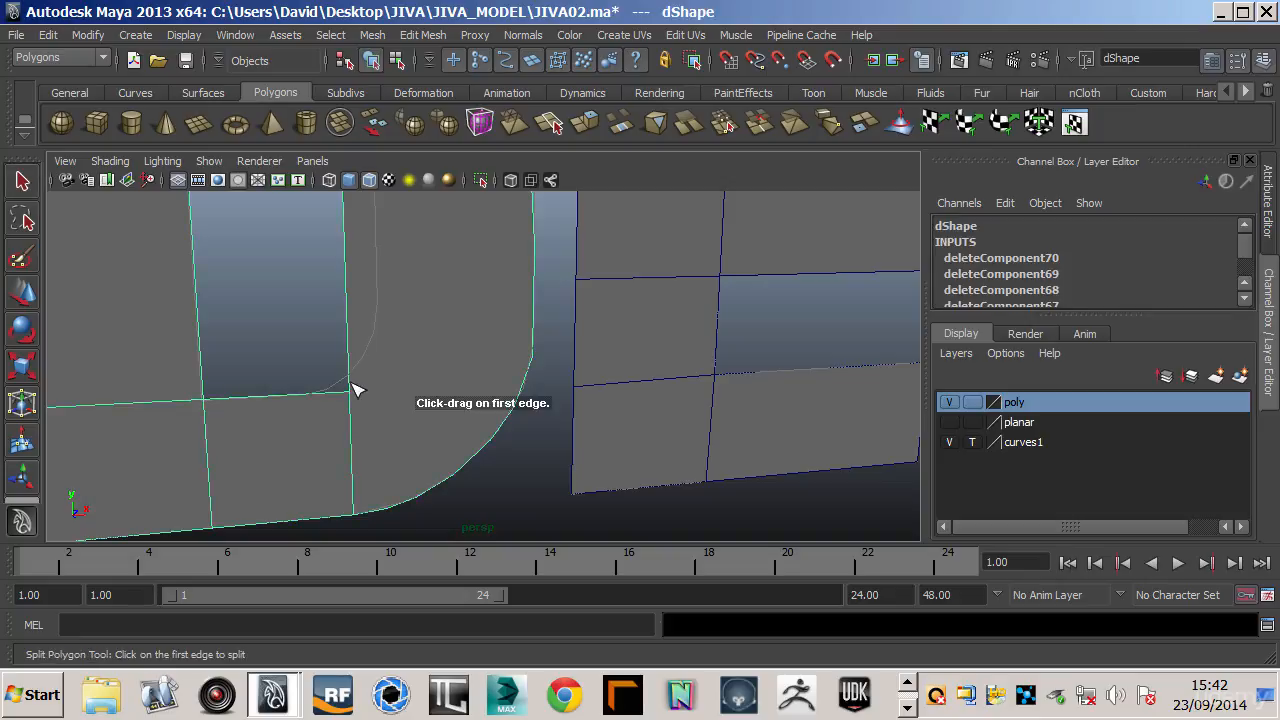
pyautogui.click(350, 387)
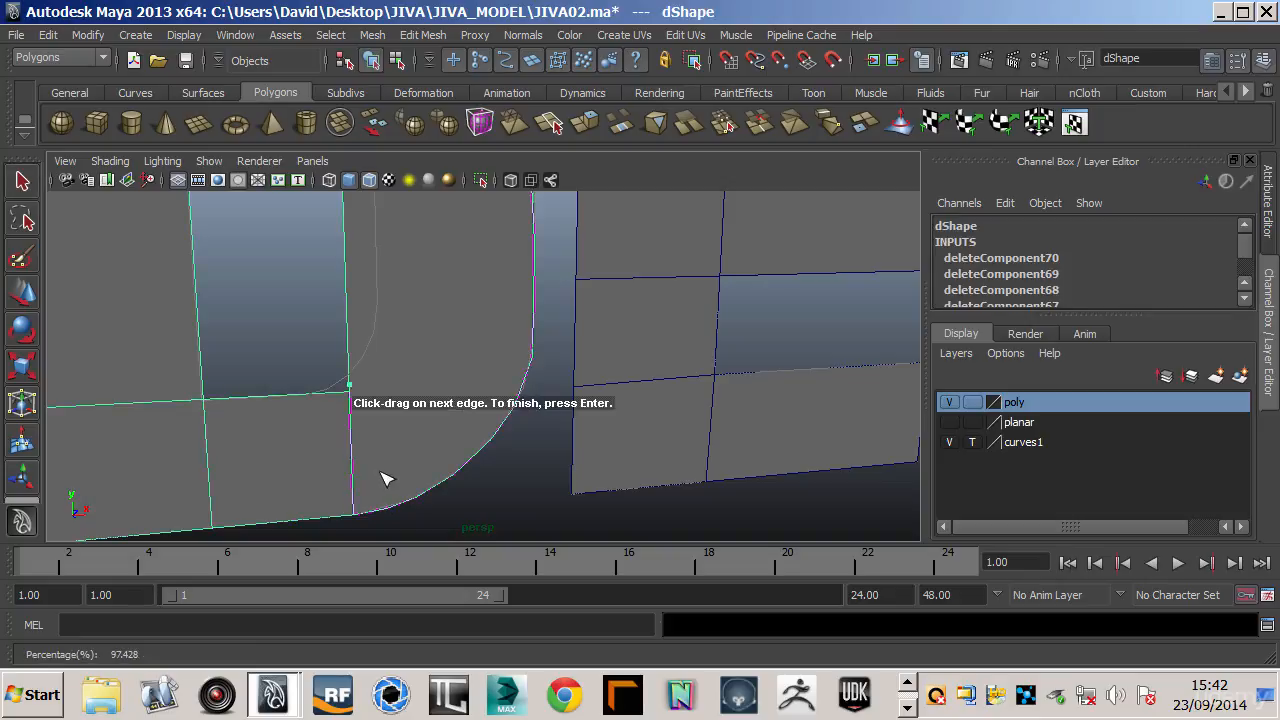
pyautogui.click(388, 510)
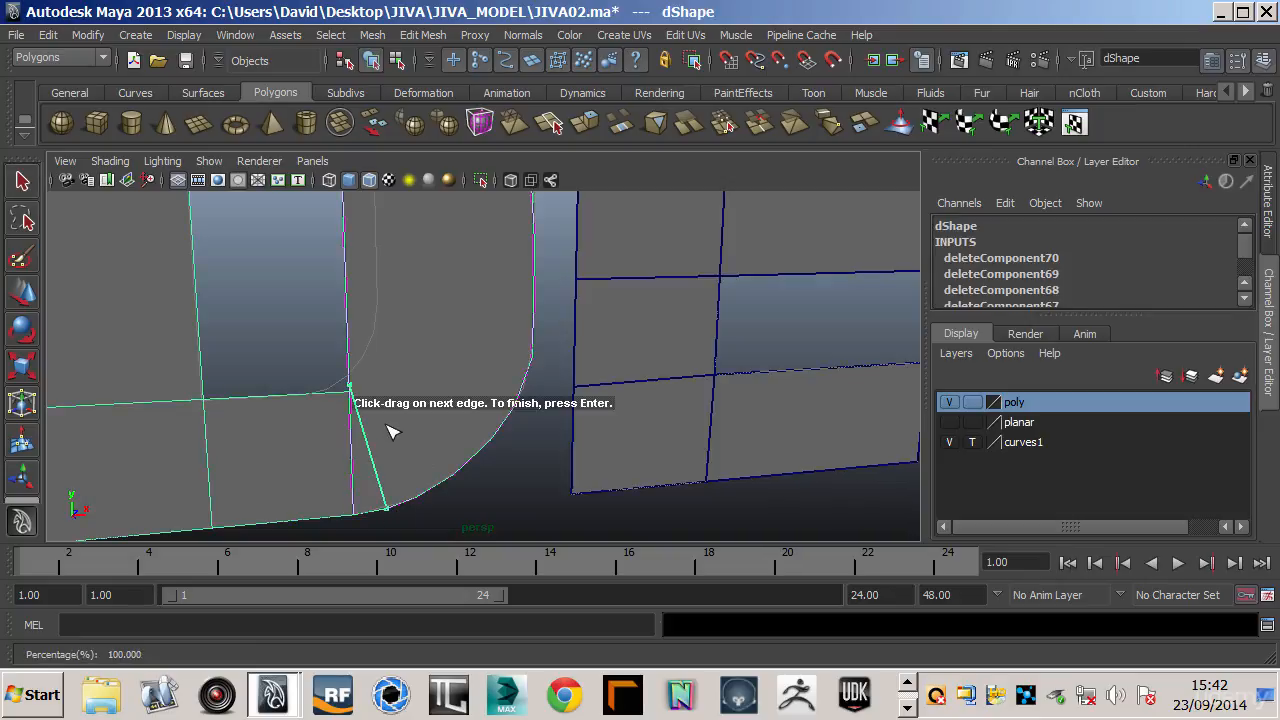
pyautogui.keyDown('alt'); pyautogui.moveTo(390, 432); pyautogui.dragTo(433, 407, button='right'); pyautogui.keyUp('alt')
pyautogui.press('Return')
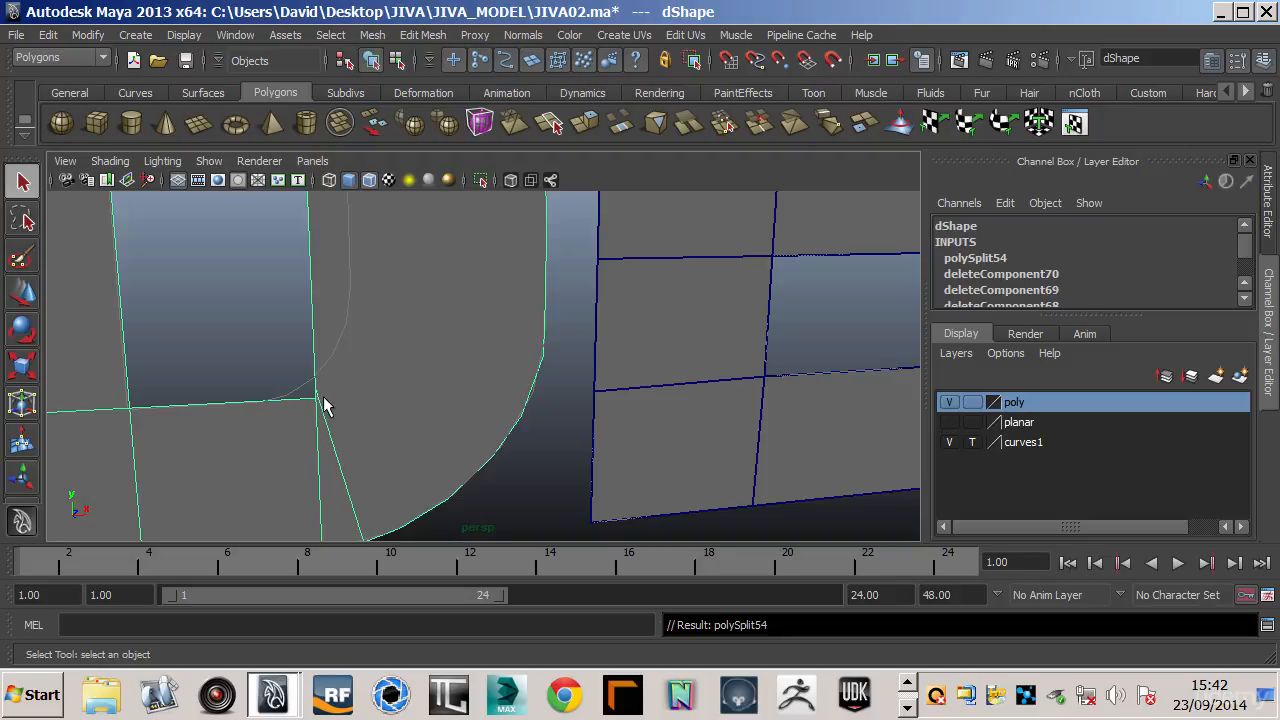
# Step: Split the D's curved face from two points just above the hole's lower corner to the second and third lower outer curve vertices
pyautogui.press('g')
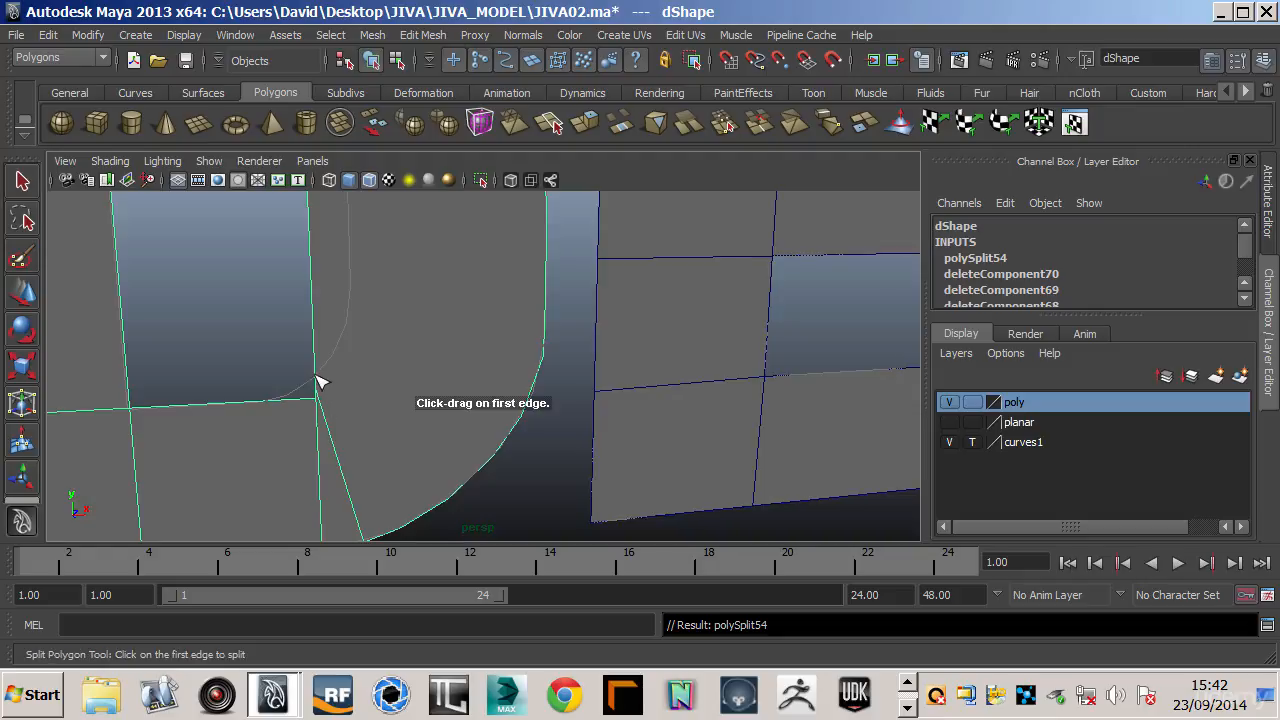
pyautogui.click(317, 383)
pyautogui.moveTo(413, 528); pyautogui.dragTo(401, 537)
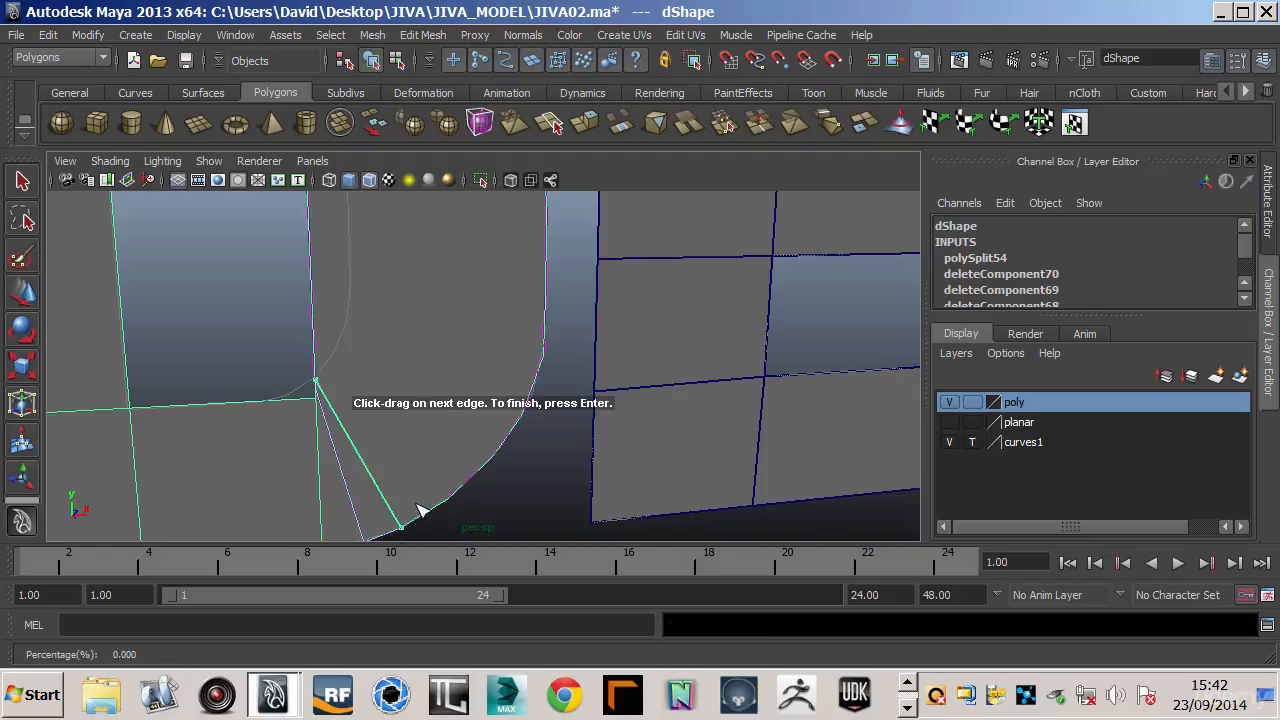
pyautogui.press('Return')
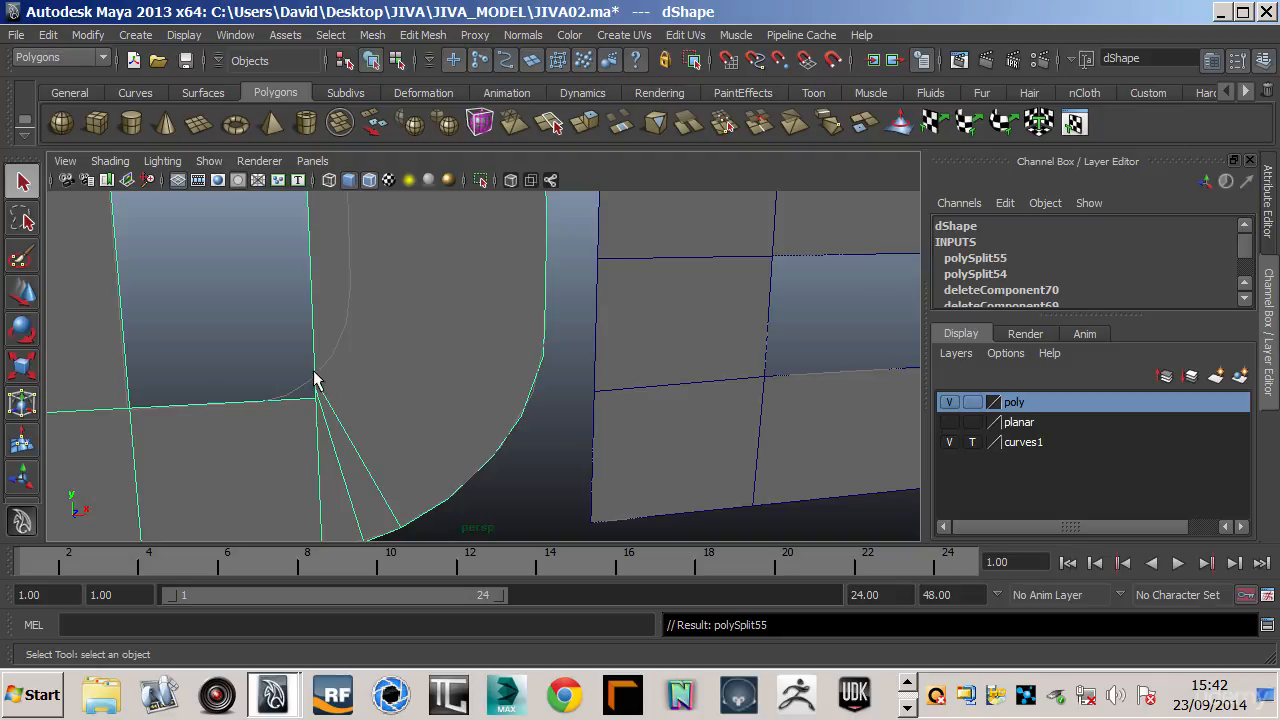
pyautogui.press('y')
pyautogui.moveTo(316, 371); pyautogui.dragTo(322, 370)
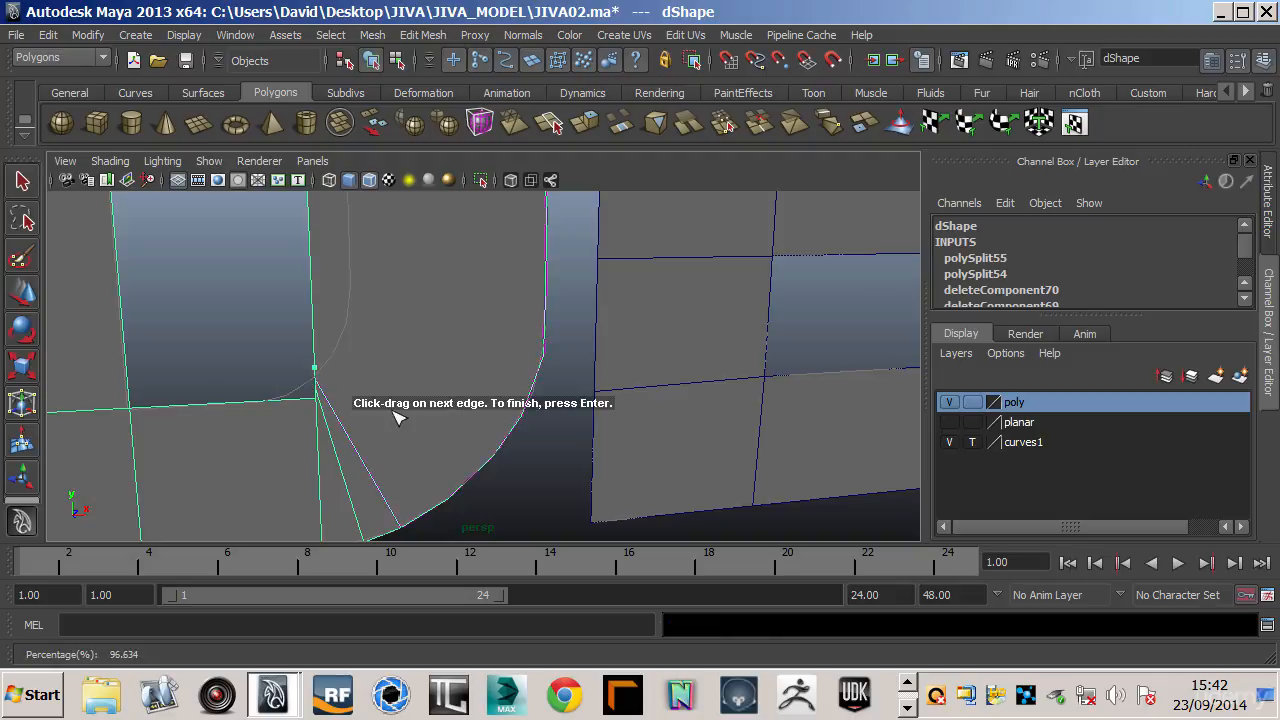
pyautogui.moveTo(428, 517); pyautogui.dragTo(448, 498)
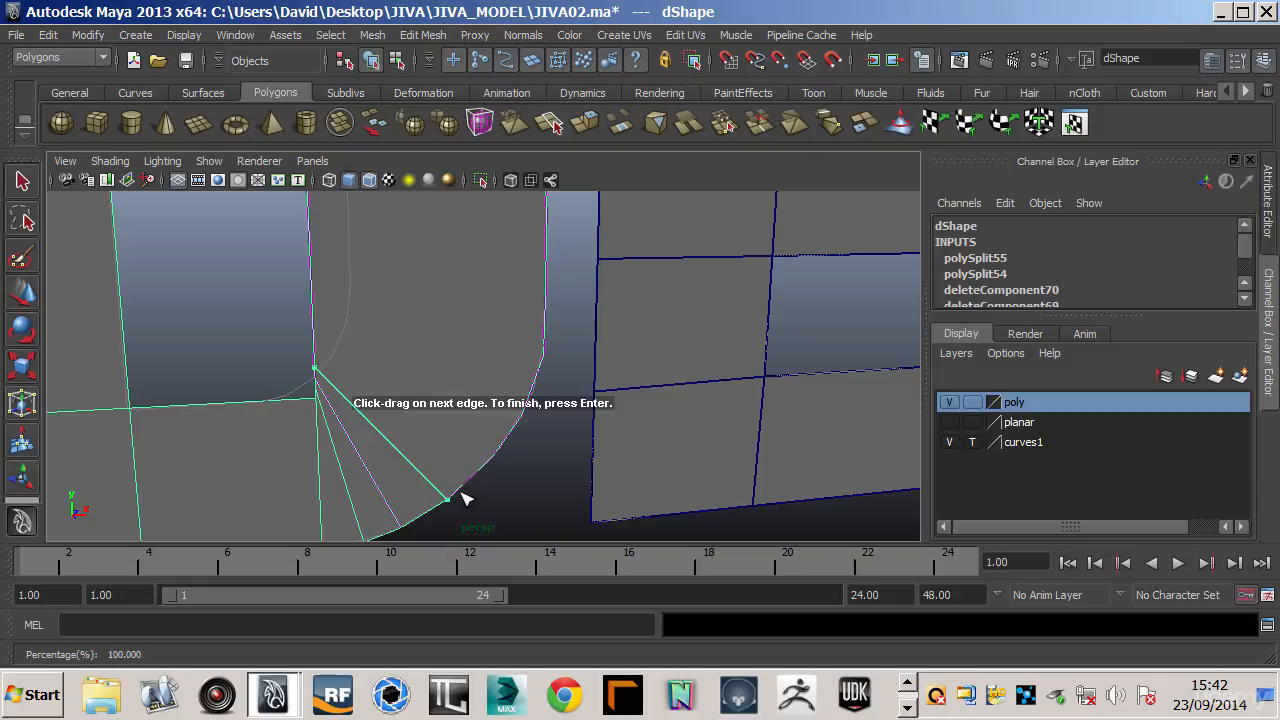
pyautogui.press('Return')
# Step: Split the curved face from two higher points on the hole's side edge to the fourth and fifth lower outer curve vertices
pyautogui.press('y')
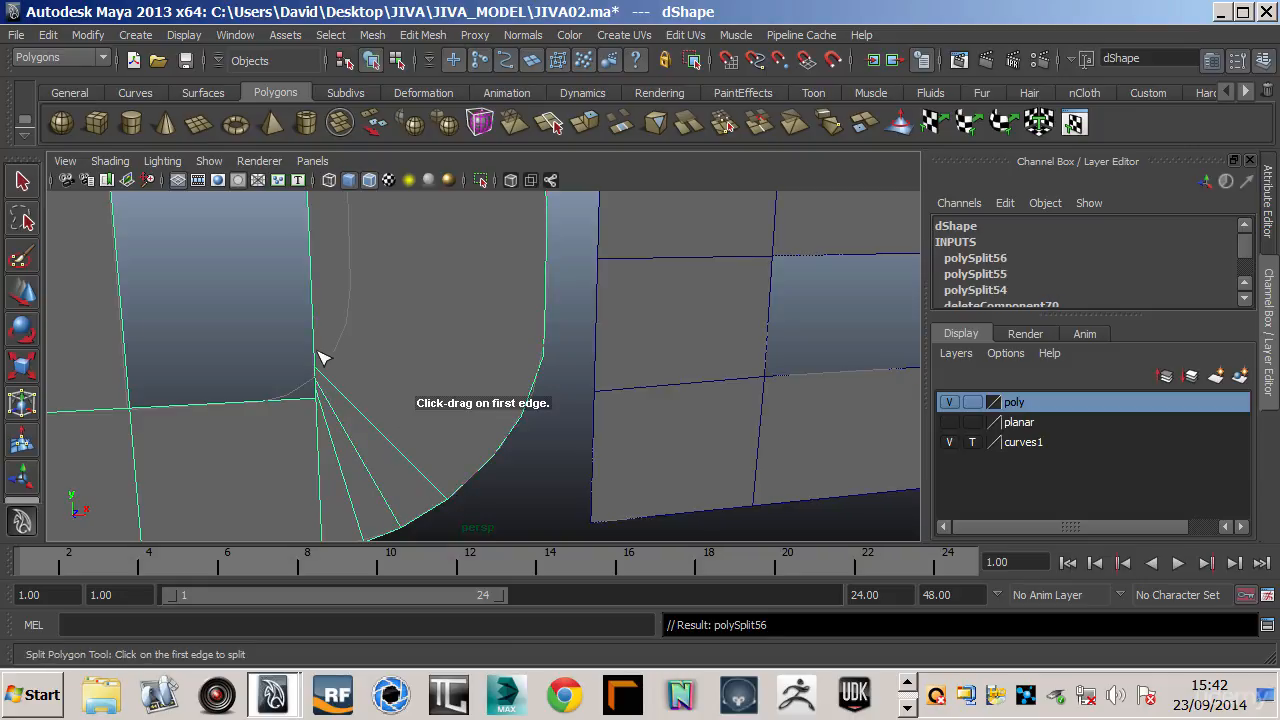
pyautogui.click(320, 362)
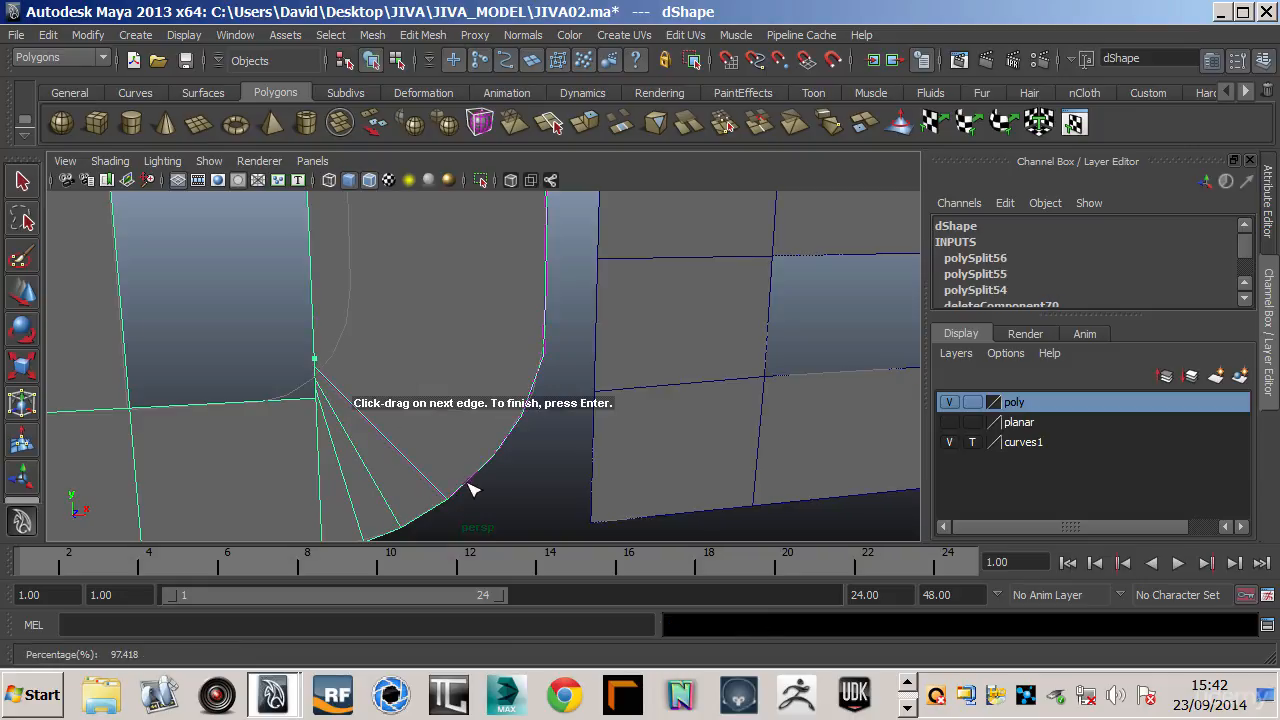
pyautogui.click(505, 455)
pyautogui.press('Return')
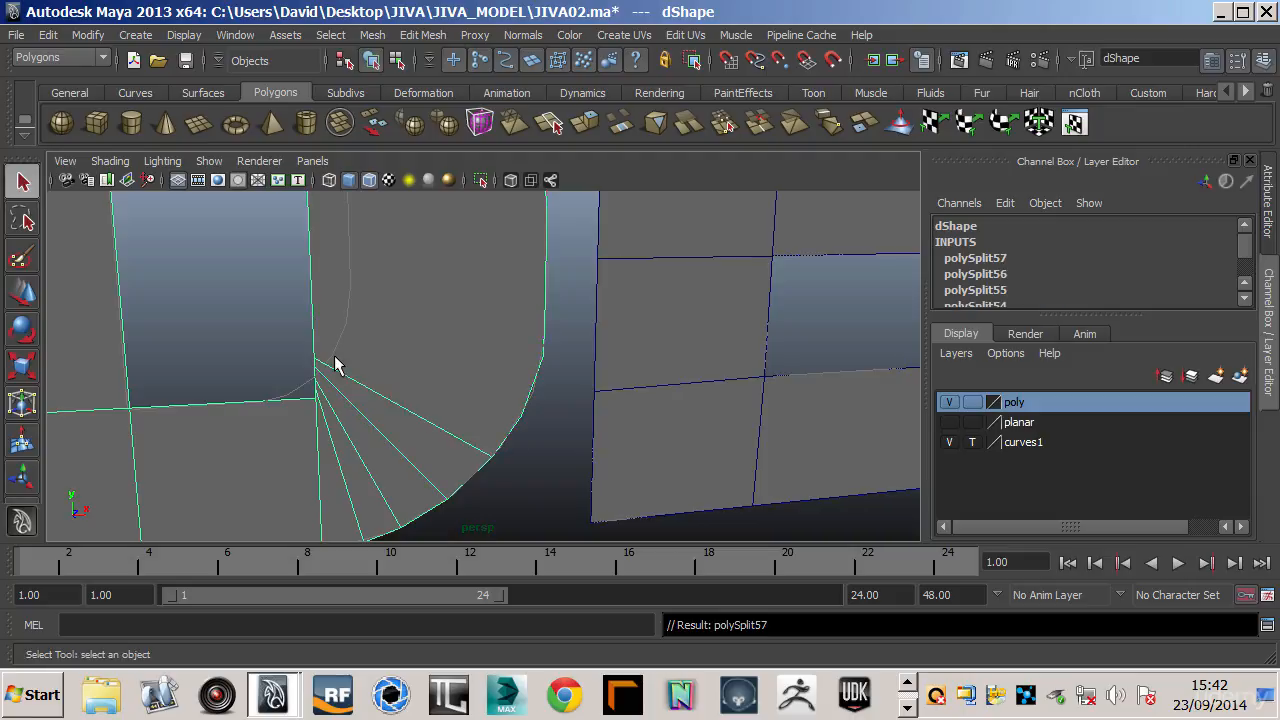
pyautogui.press('y')
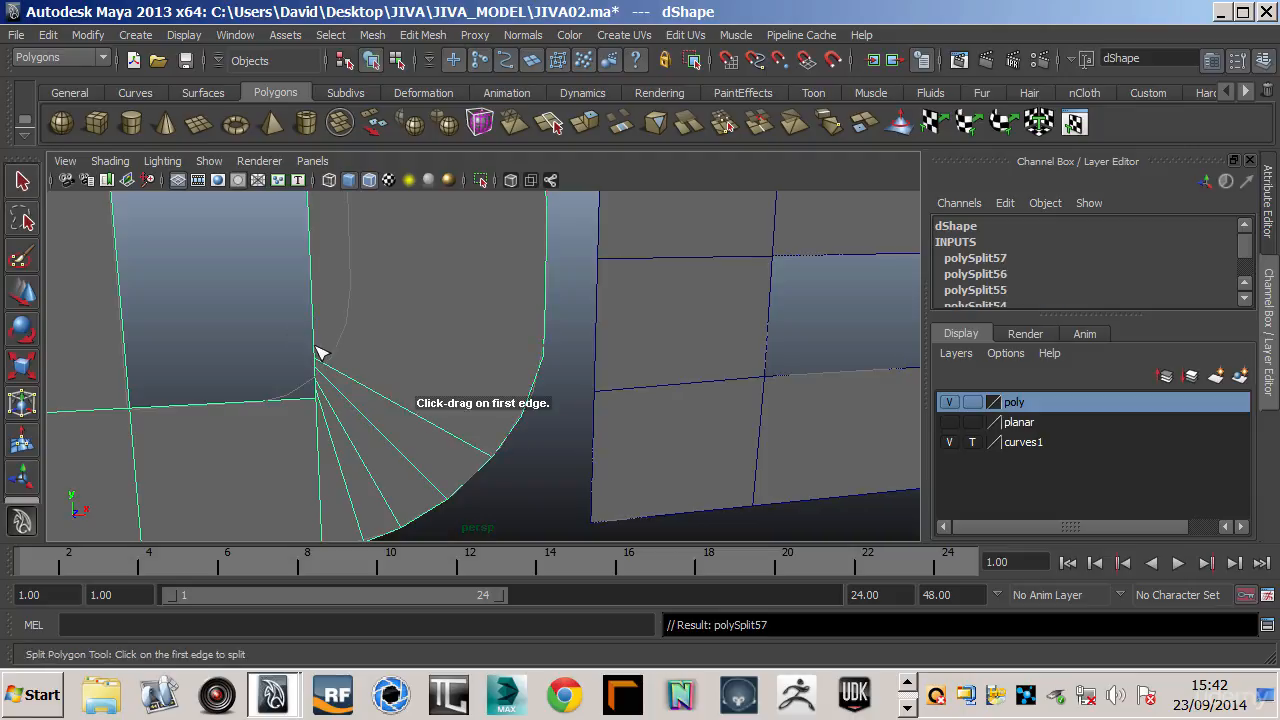
pyautogui.click(316, 351)
pyautogui.moveTo(505, 452); pyautogui.dragTo(543, 409)
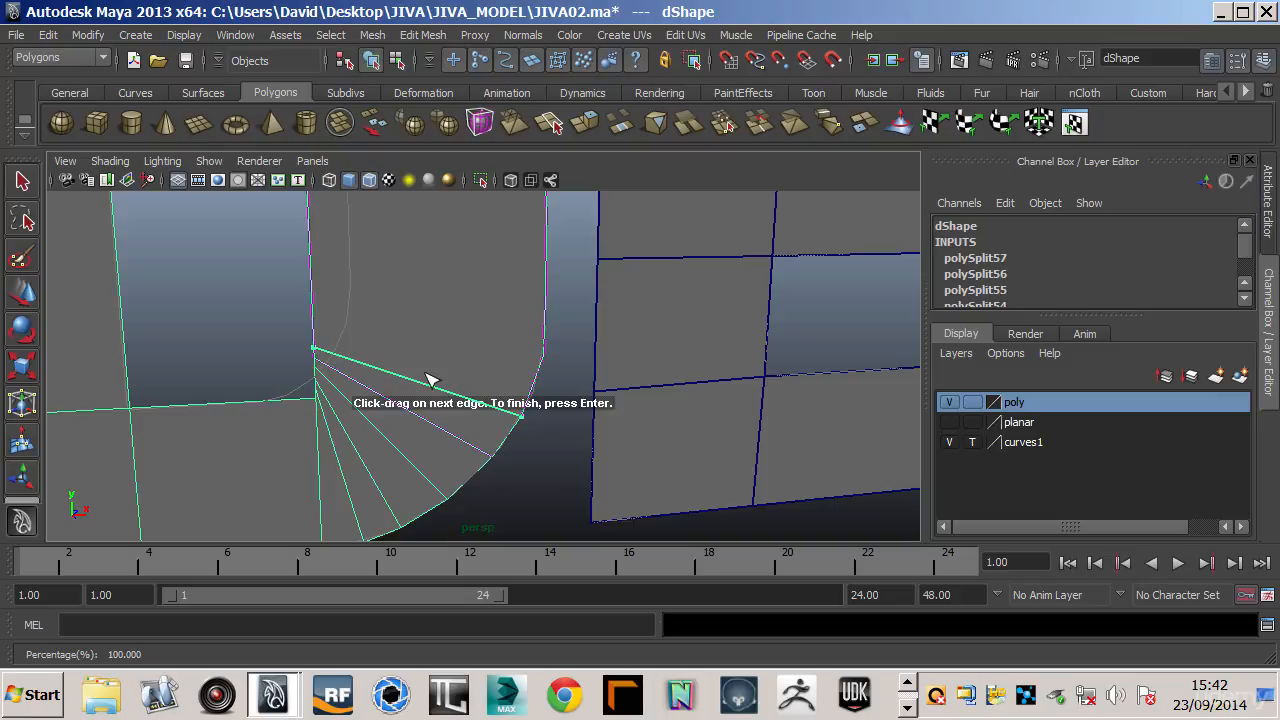
pyautogui.press('Return')
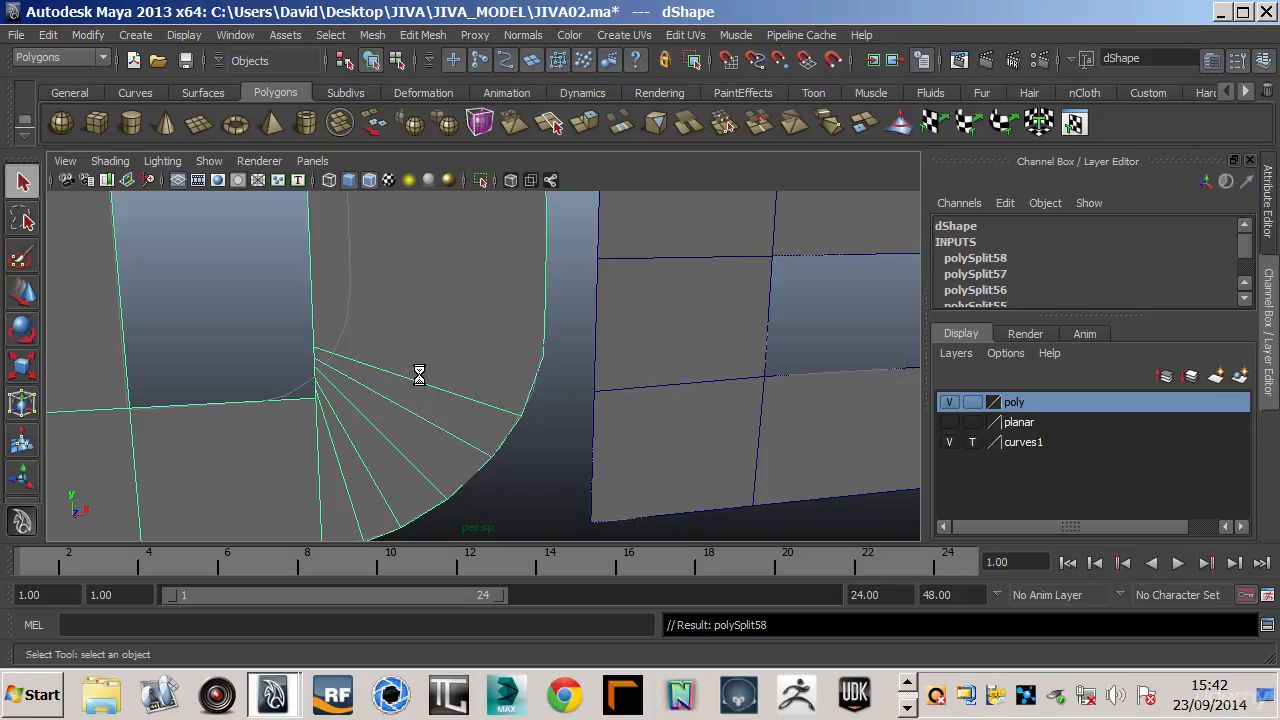
# Step: Split the curved face from the hole's side edge to the vertex where the lower outer curve meets the straight outer side
pyautogui.press('g')
pyautogui.click(315, 345)
pyautogui.moveTo(535, 400); pyautogui.dragTo(550, 340)
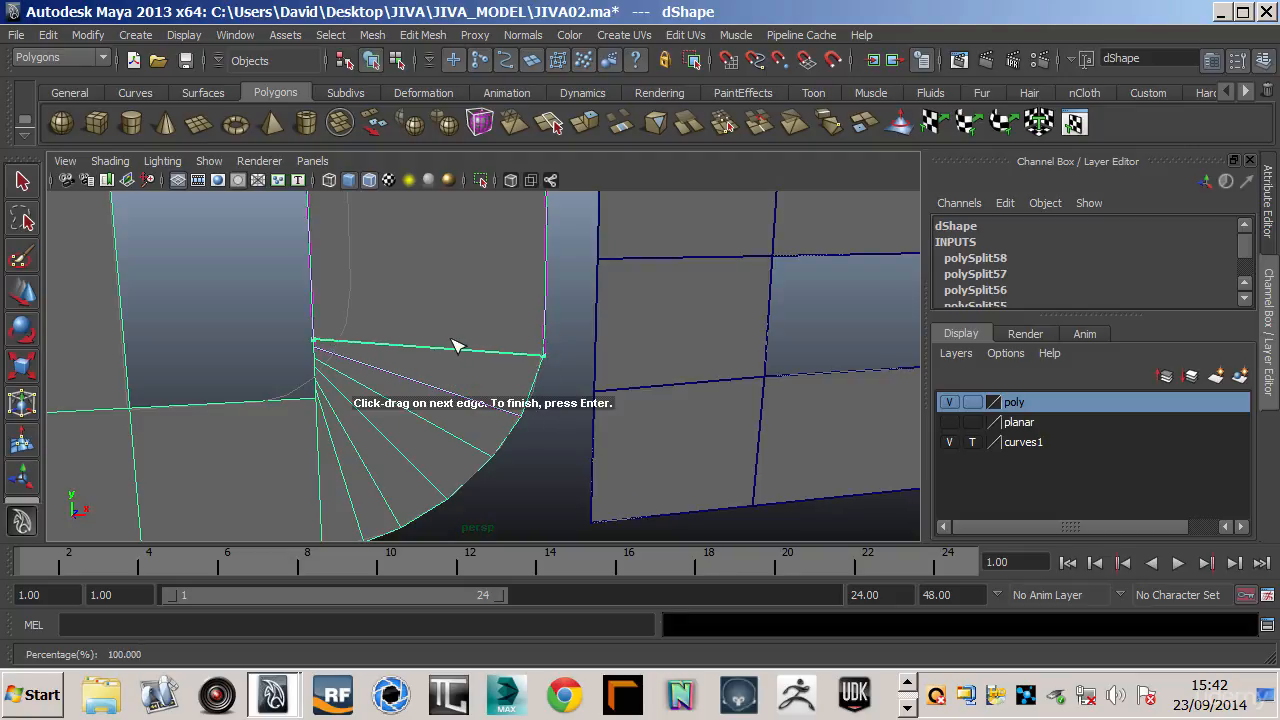
pyautogui.press('Return')
# Step: Split the face across from the hole's side edge to the first vertex up the D's straight outer side
pyautogui.moveTo(463, 345); pyautogui.dragTo(400, 342, button='right')
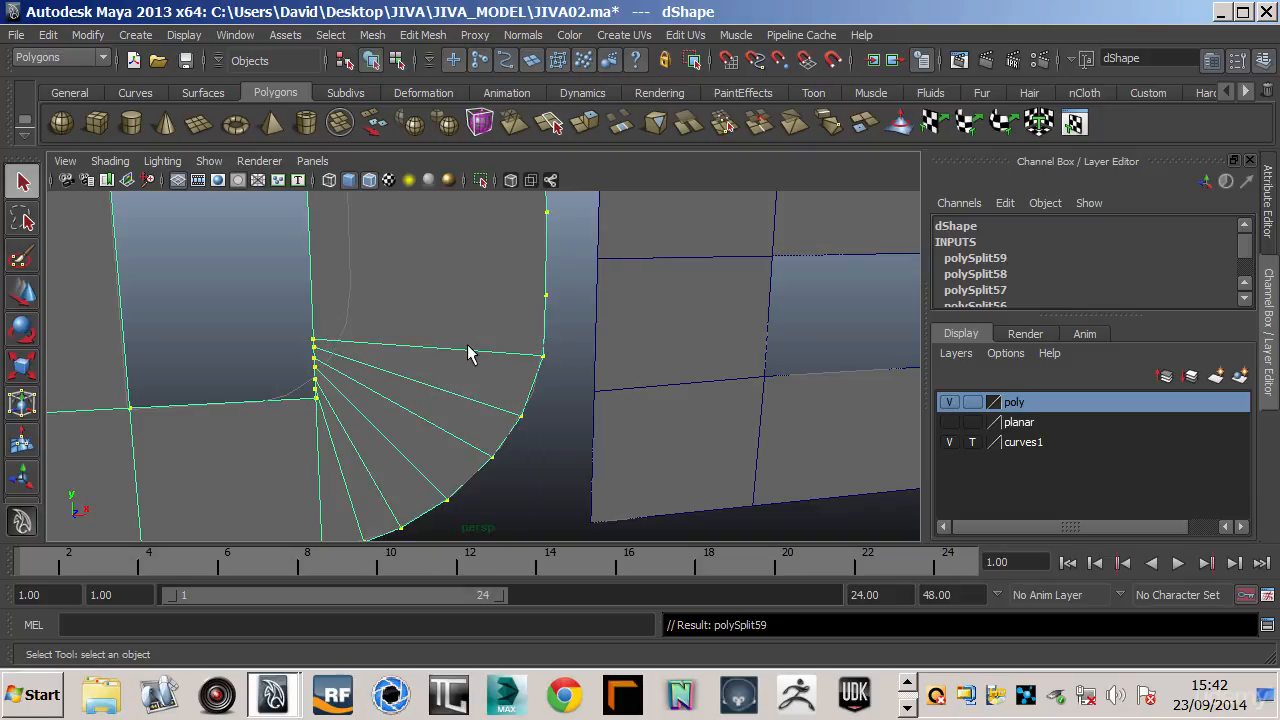
pyautogui.keyDown('alt'); pyautogui.moveTo(487, 316); pyautogui.dragTo(471, 354); pyautogui.keyUp('alt')
pyautogui.press('y')
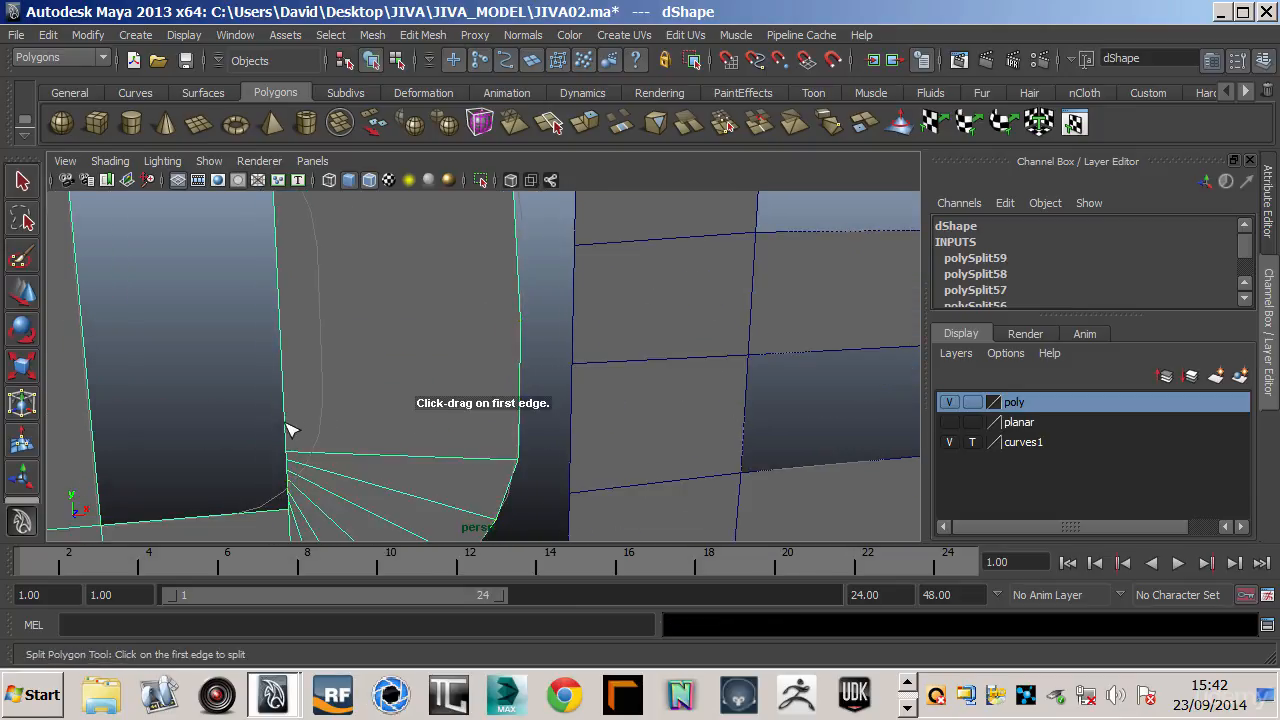
pyautogui.click(285, 410)
pyautogui.click(520, 401)
pyautogui.press('Return')
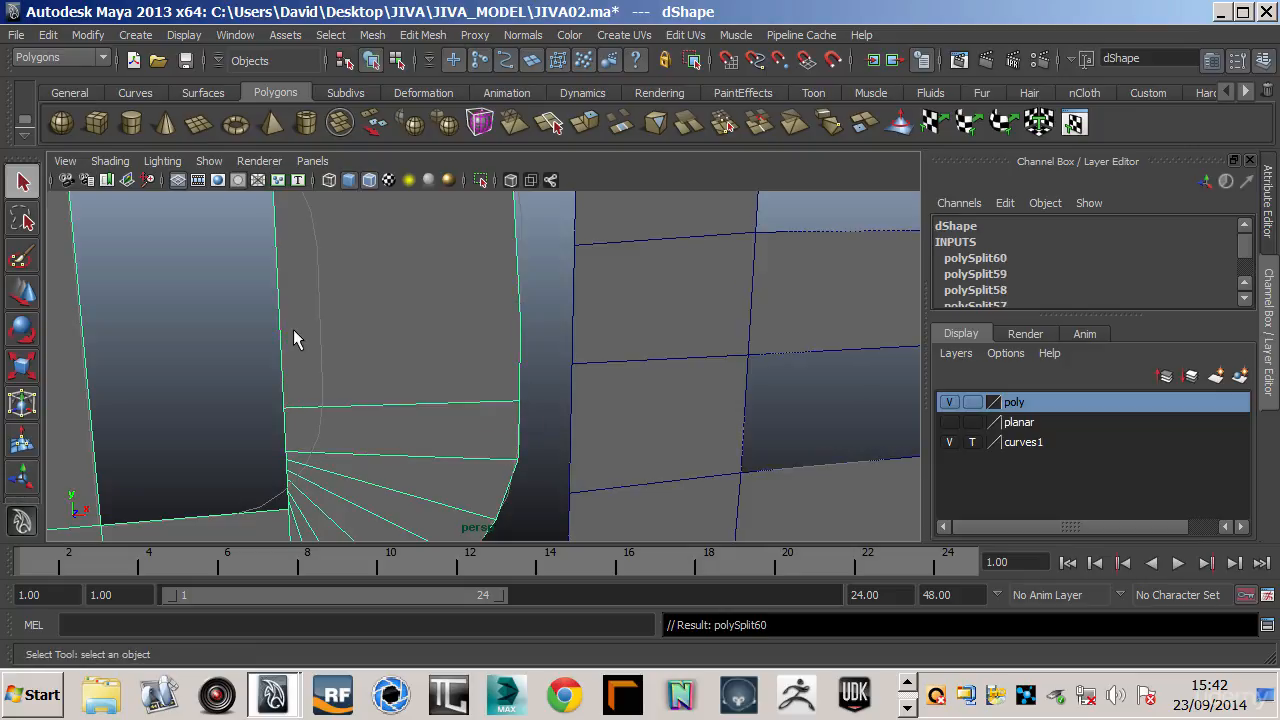
# Step: Split the face across from the hole's side edge to the second vertex up the D's straight outer side
pyautogui.moveTo(361, 313); pyautogui.dragTo(335, 332, button='right')
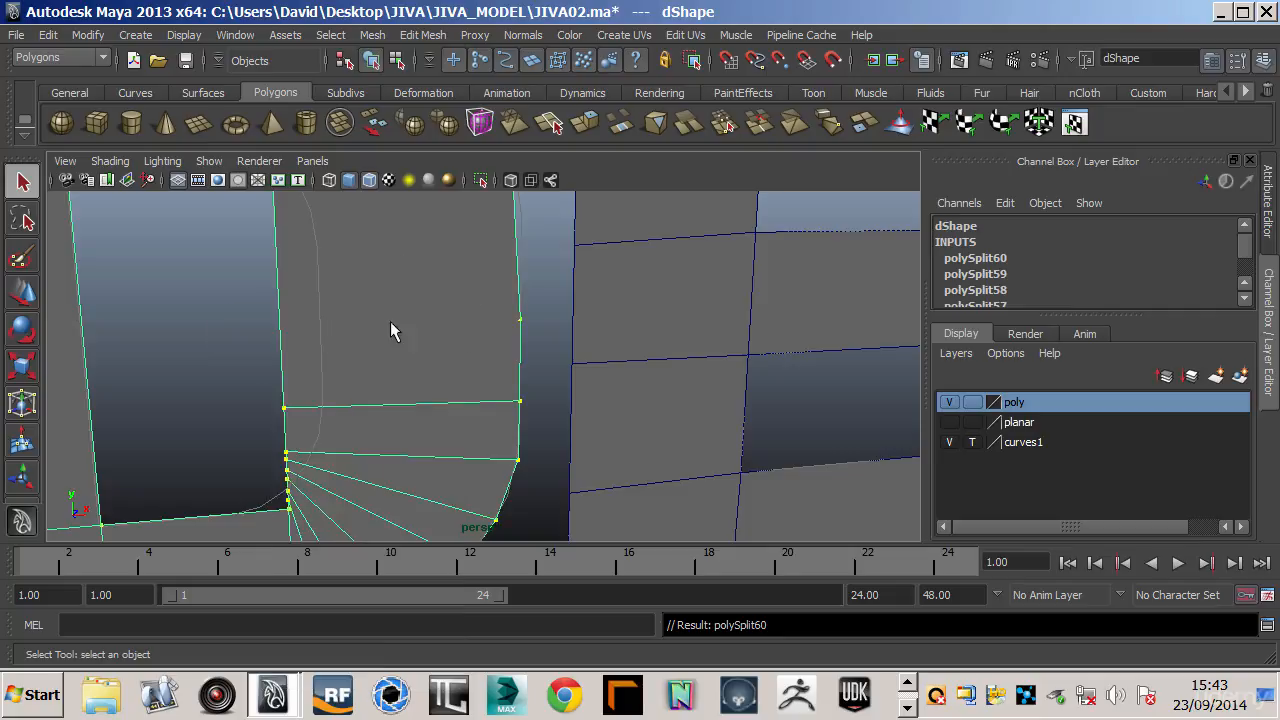
pyautogui.moveTo(426, 316)
pyautogui.keyDown('alt'); pyautogui.mouseDown(button='middle')
pyautogui.moveTo(428, 348)
pyautogui.moveTo(427, 337)
pyautogui.mouseUp(button='middle'); pyautogui.keyUp('alt')
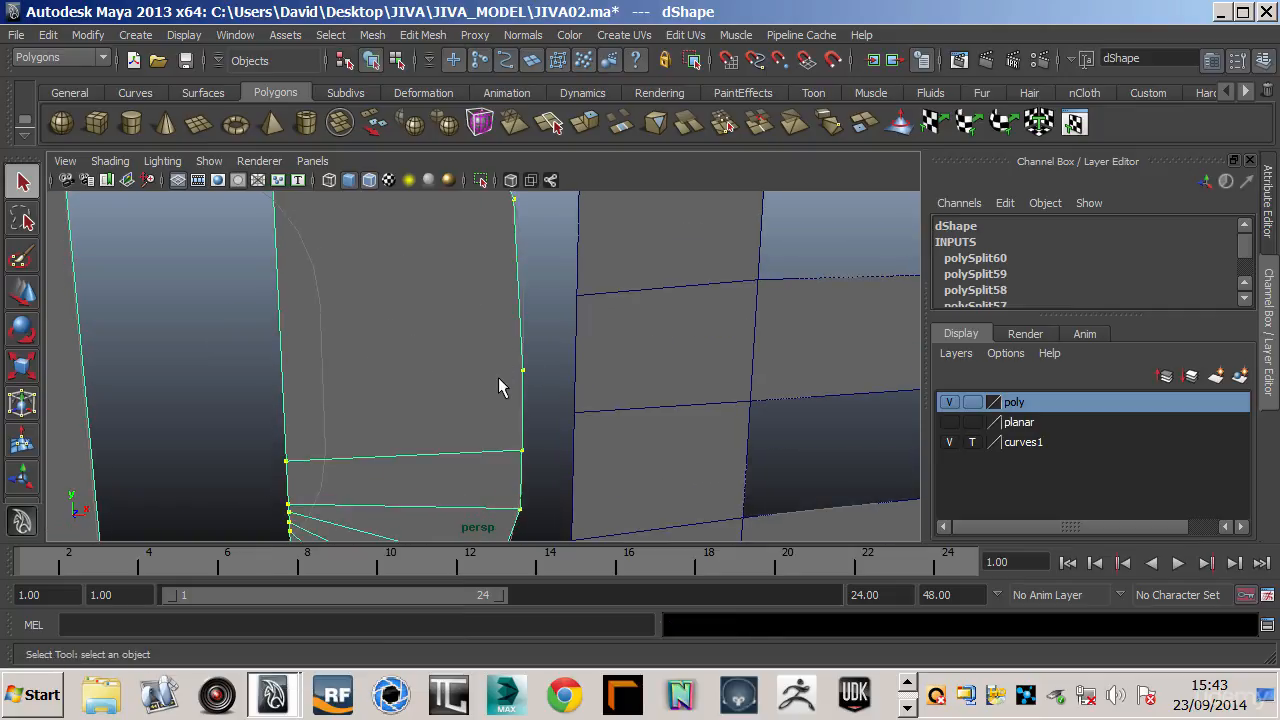
pyautogui.press('g')
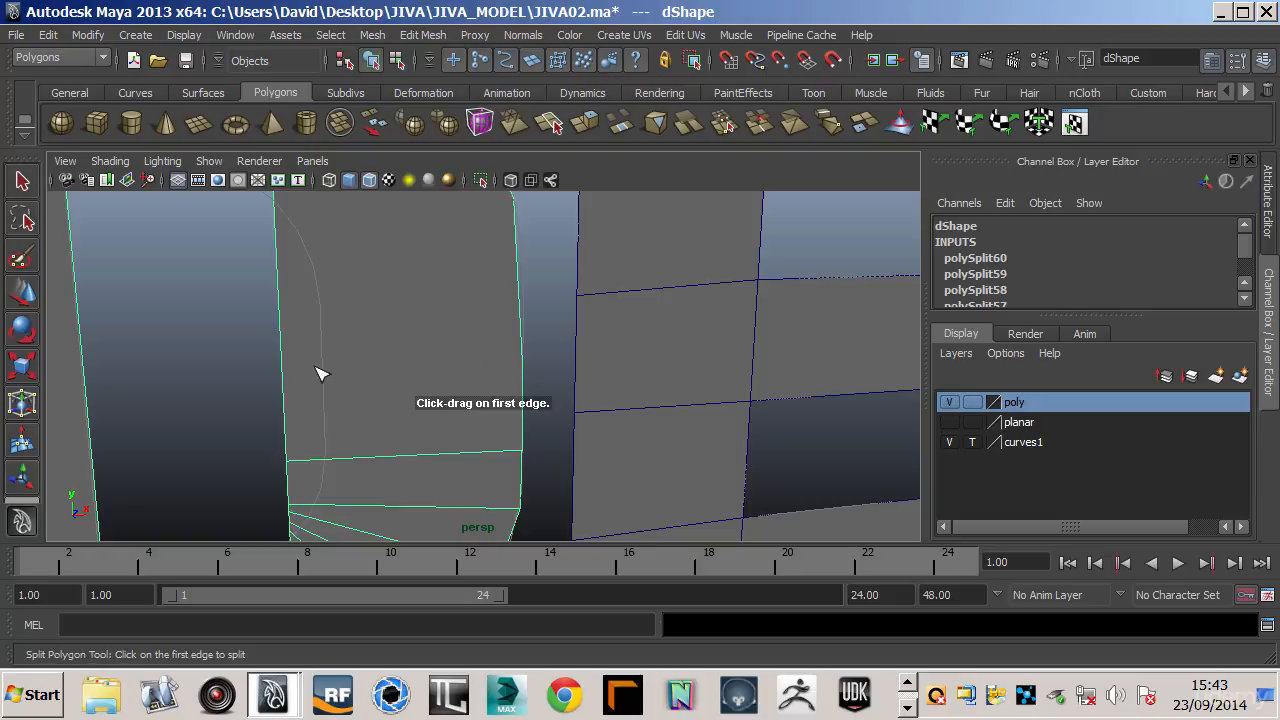
pyautogui.click(283, 377)
pyautogui.moveTo(525, 377)
pyautogui.mouseDown()
pyautogui.moveTo(526, 334)
pyautogui.moveTo(524, 372)
pyautogui.mouseUp()
pyautogui.press('Return')
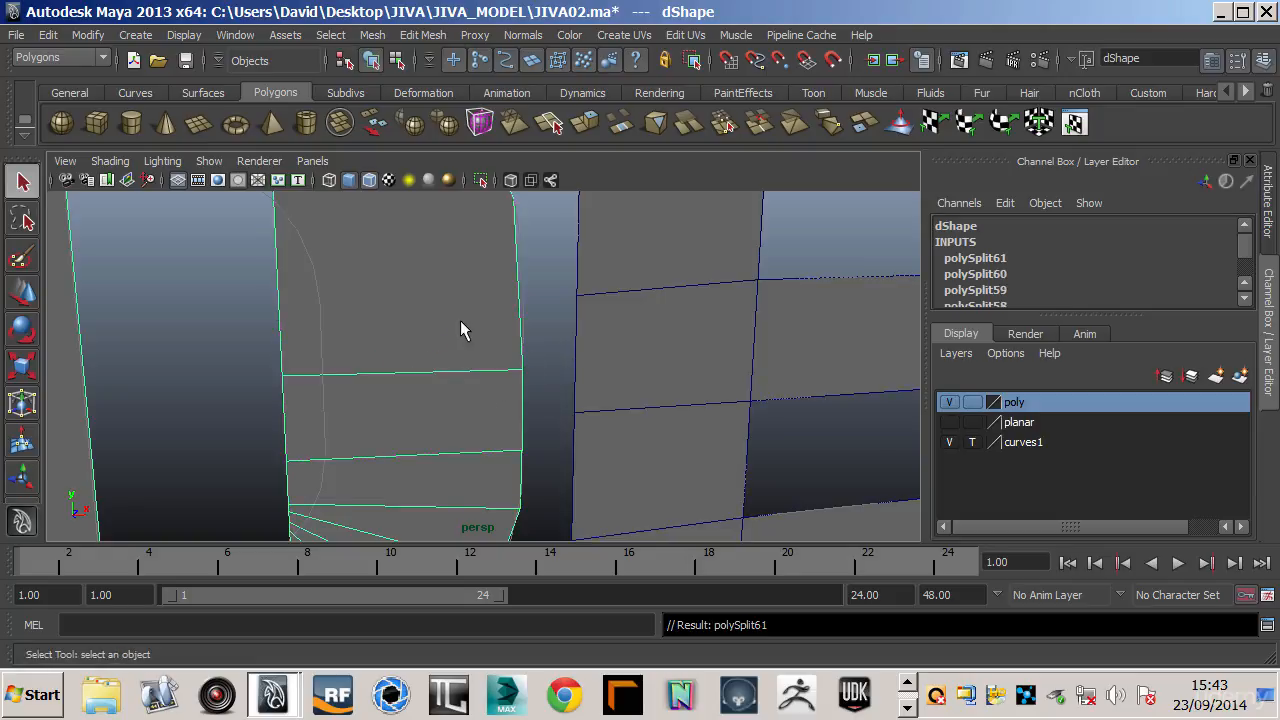
# Step: In the front view, move the hole's lower corner vertex left to about X -54.3, where the inner outline starts to curve
pyautogui.keyDown('alt'); pyautogui.moveTo(465, 306); pyautogui.dragTo(457, 360); pyautogui.keyUp('alt')
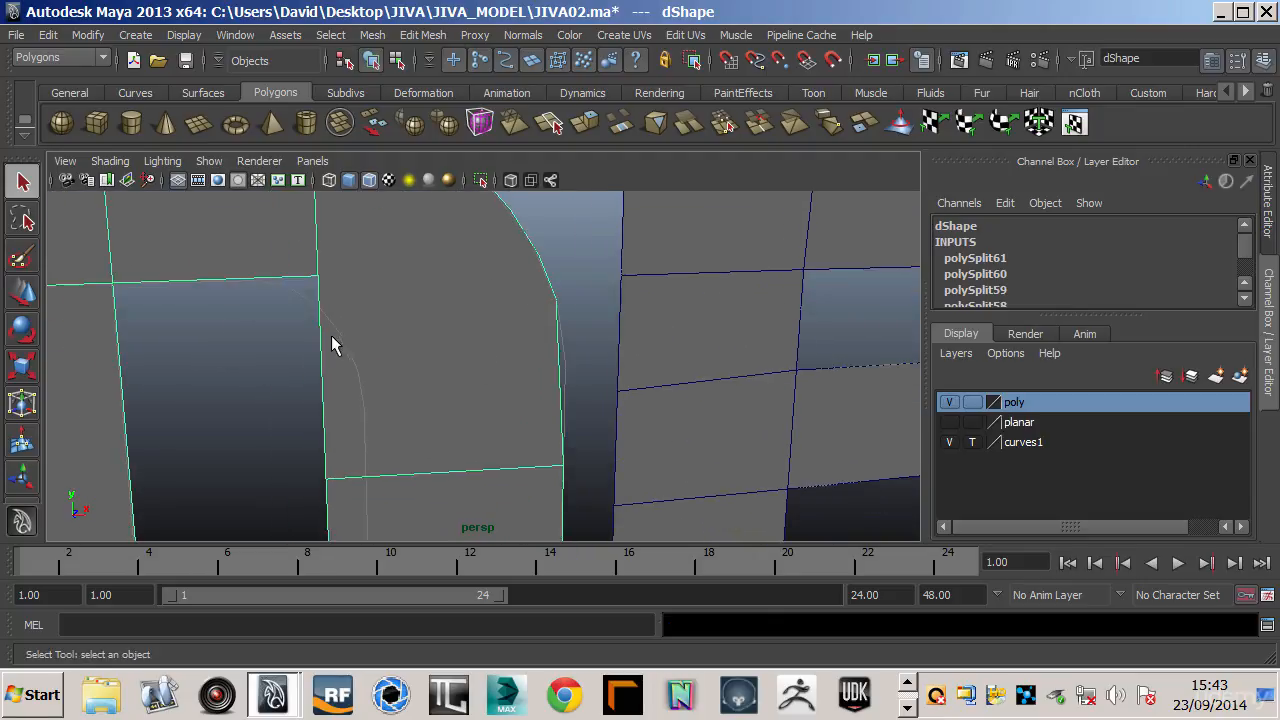
pyautogui.keyDown('alt'); pyautogui.moveTo(400, 502); pyautogui.dragTo(423, 280, button='middle'); pyautogui.keyUp('alt')
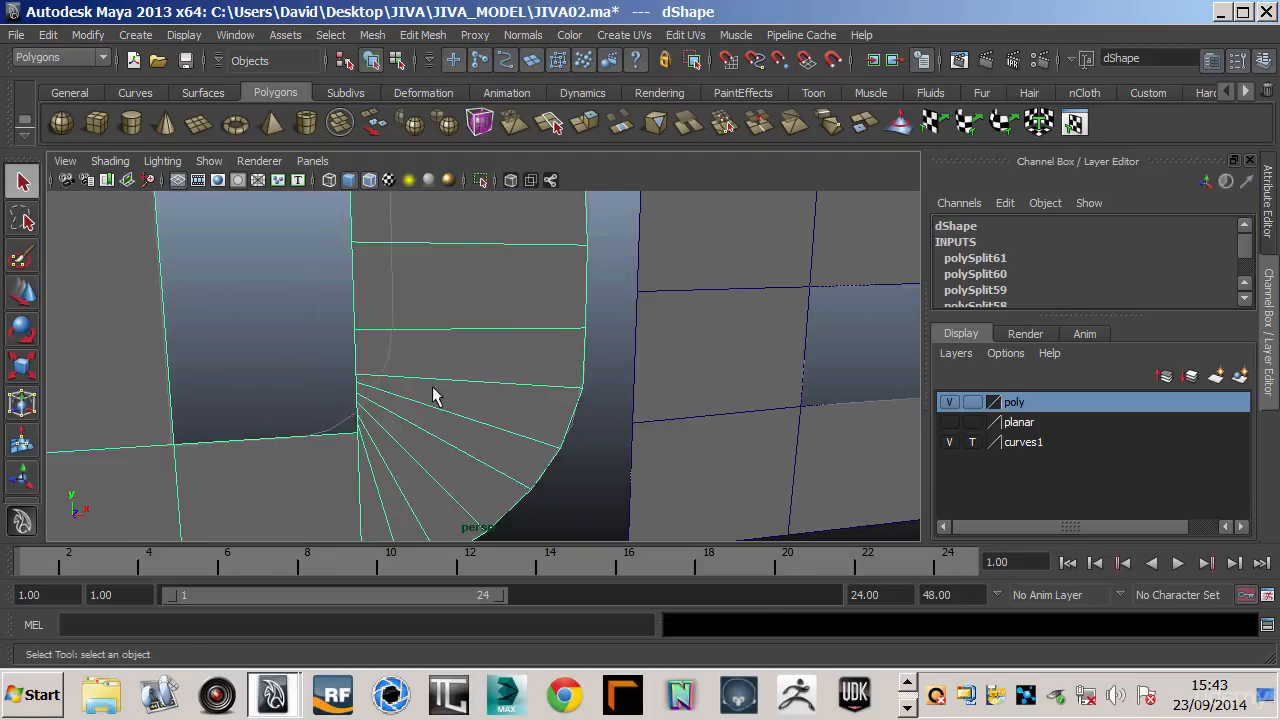
pyautogui.press('space')
pyautogui.press('space')
pyautogui.keyDown('alt'); pyautogui.moveTo(356, 463); pyautogui.dragTo(577, 386, button='right'); pyautogui.keyUp('alt')
pyautogui.keyDown('alt'); pyautogui.moveTo(577, 386); pyautogui.dragTo(566, 277, button='middle'); pyautogui.keyUp('alt')
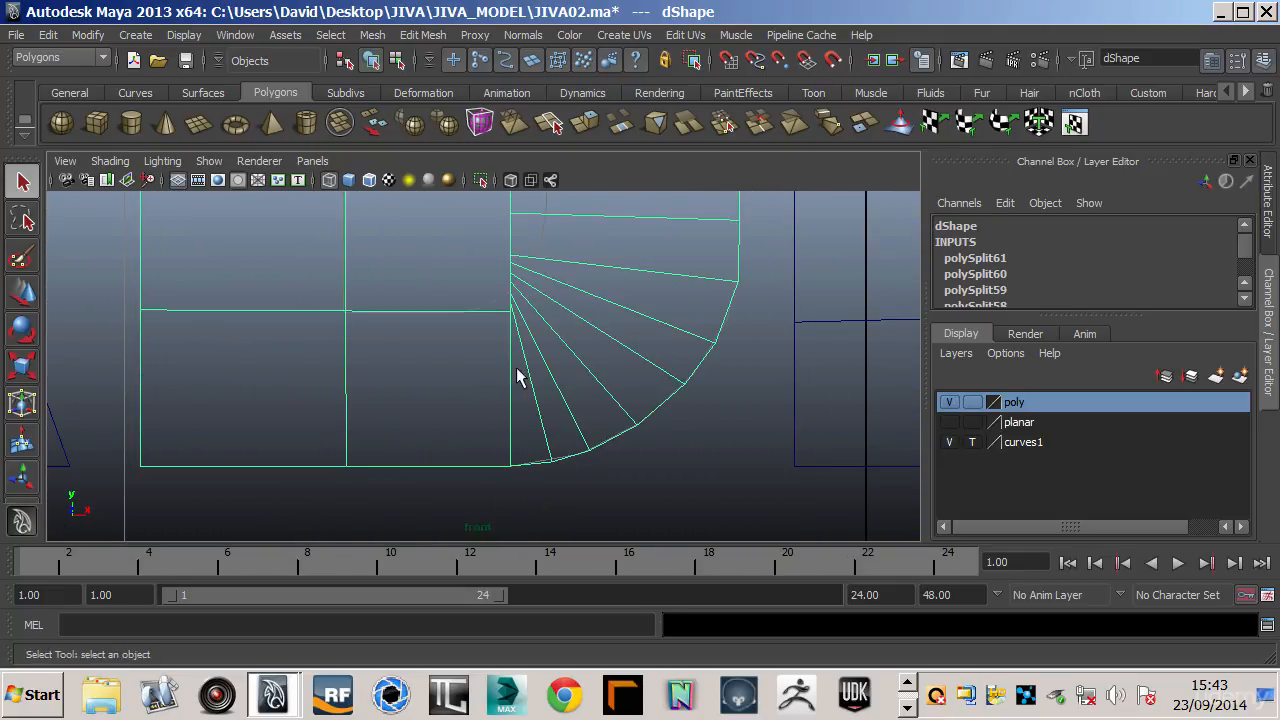
pyautogui.moveTo(511, 331); pyautogui.dragTo(458, 328, button='right')
pyautogui.click(511, 313)
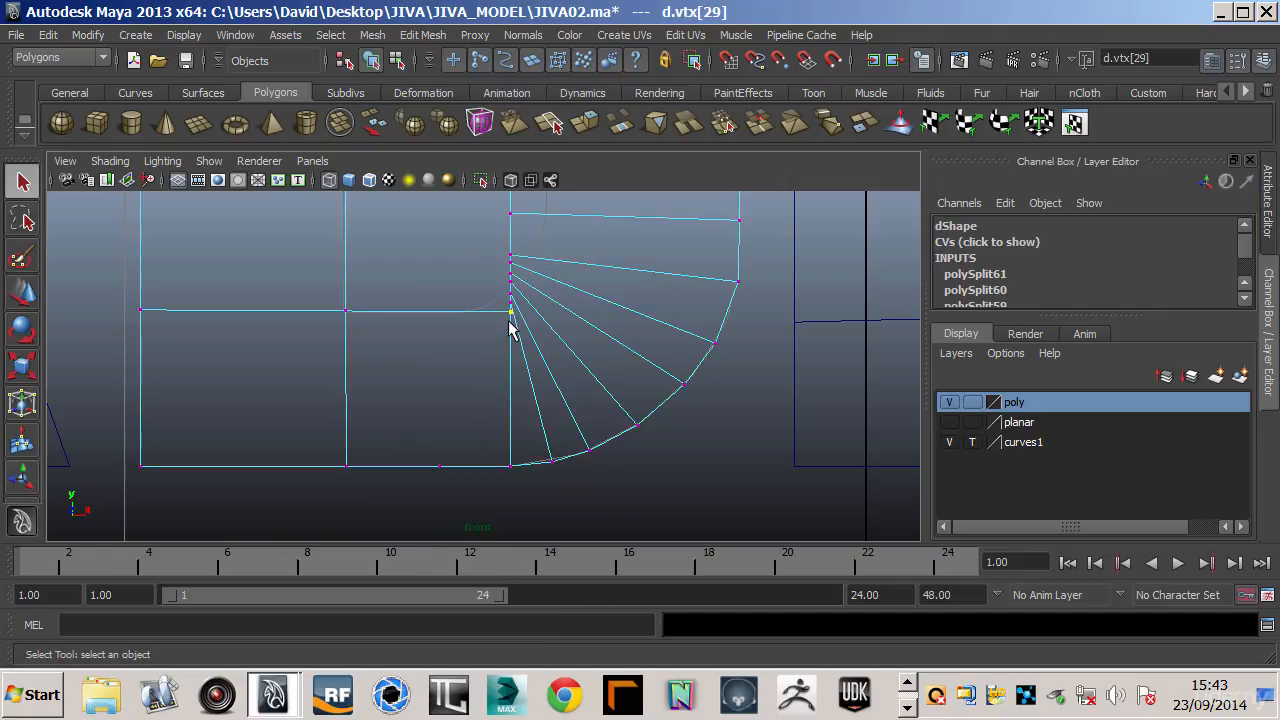
pyautogui.press('w')
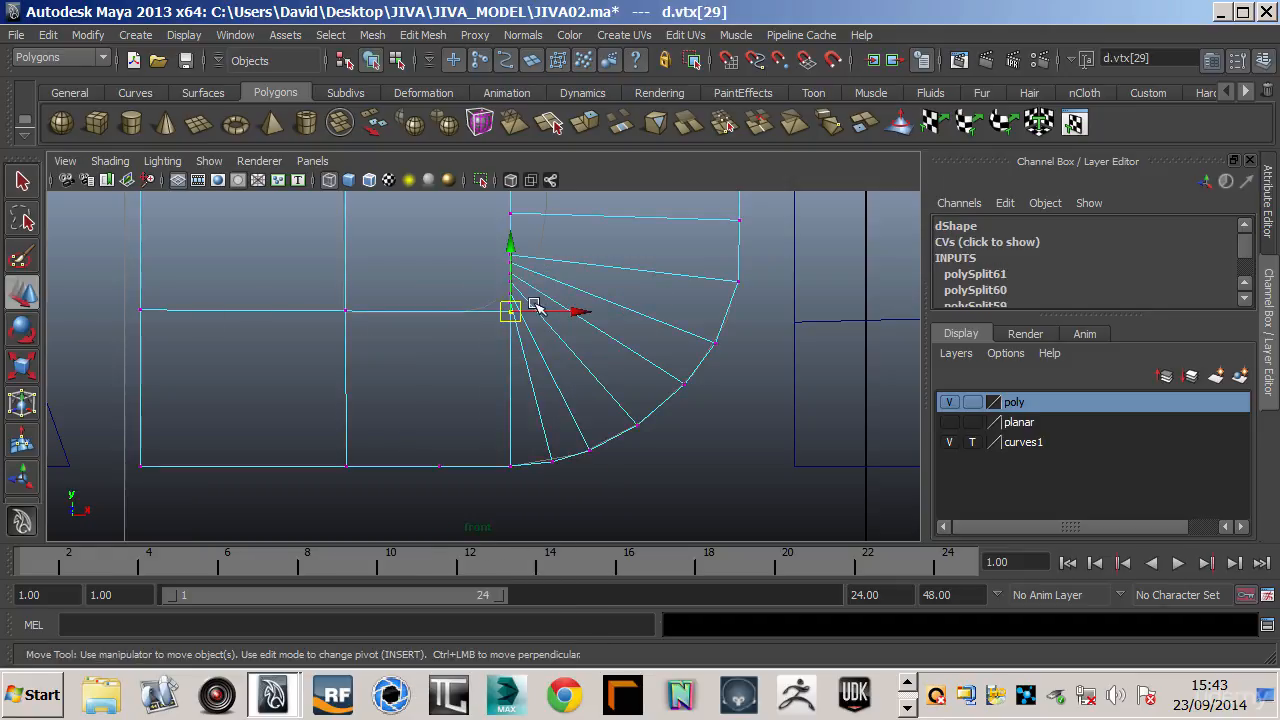
pyautogui.moveTo(580, 312); pyautogui.dragTo(537, 313)
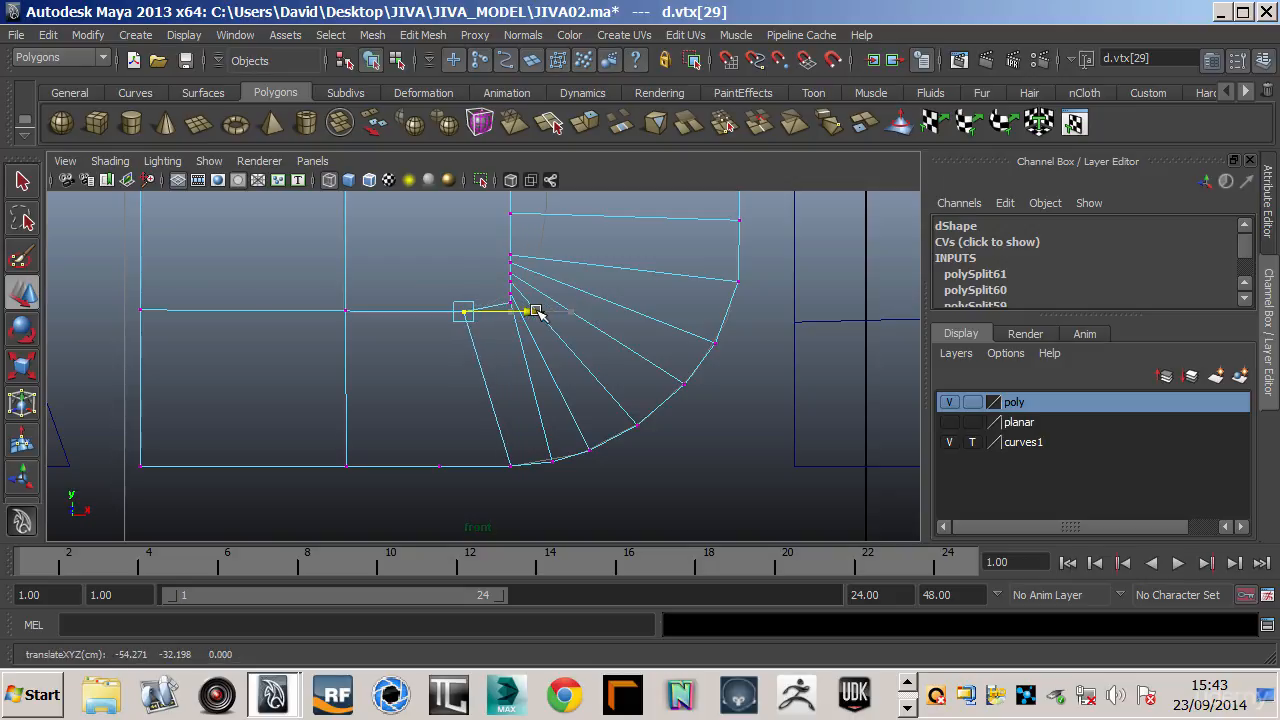
# Step: Move the first vertex above the hole's former corner left and down to about Y -31.5, onto the inner outline
pyautogui.scroll(6, 412, 365)
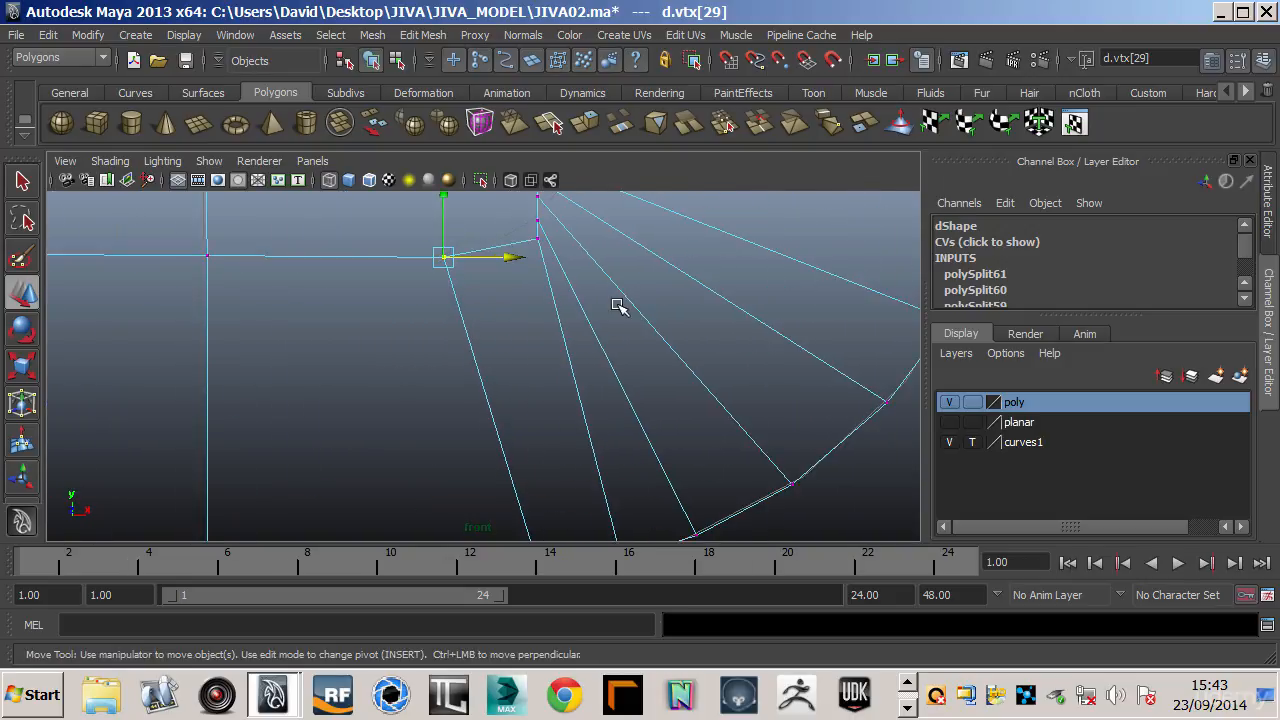
pyautogui.click(530, 305)
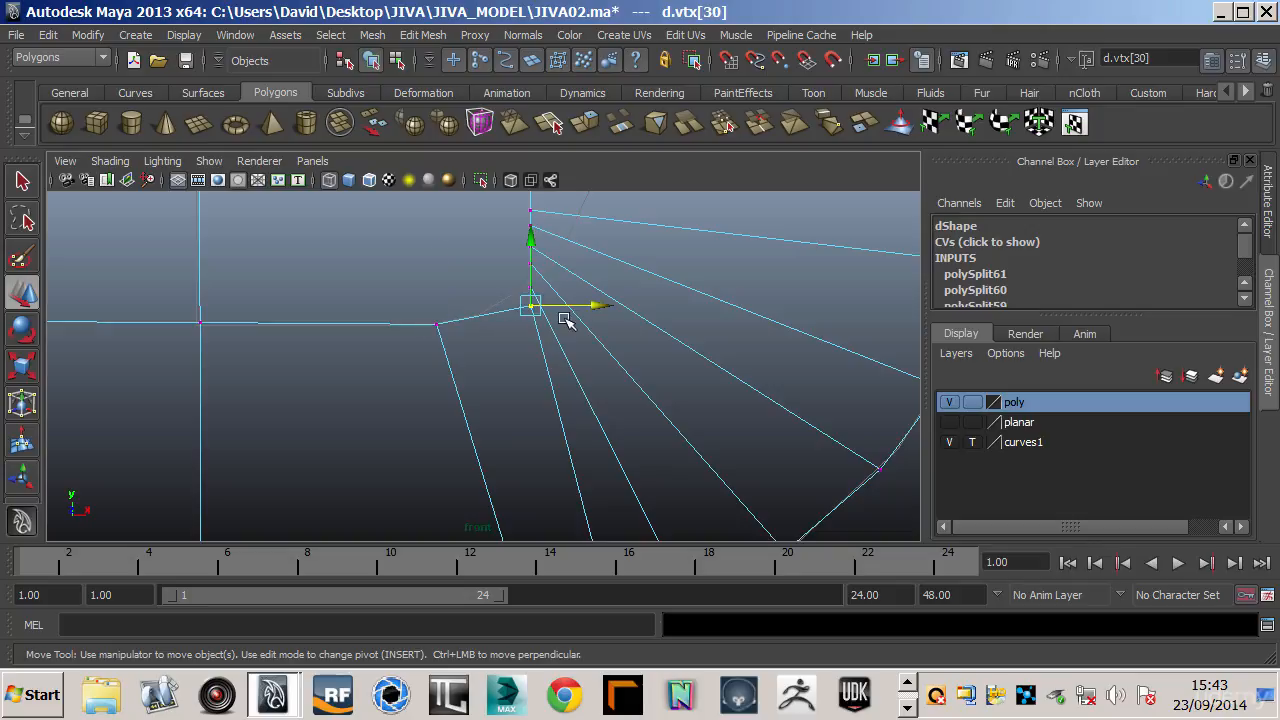
pyautogui.moveTo(594, 306); pyautogui.dragTo(554, 306)
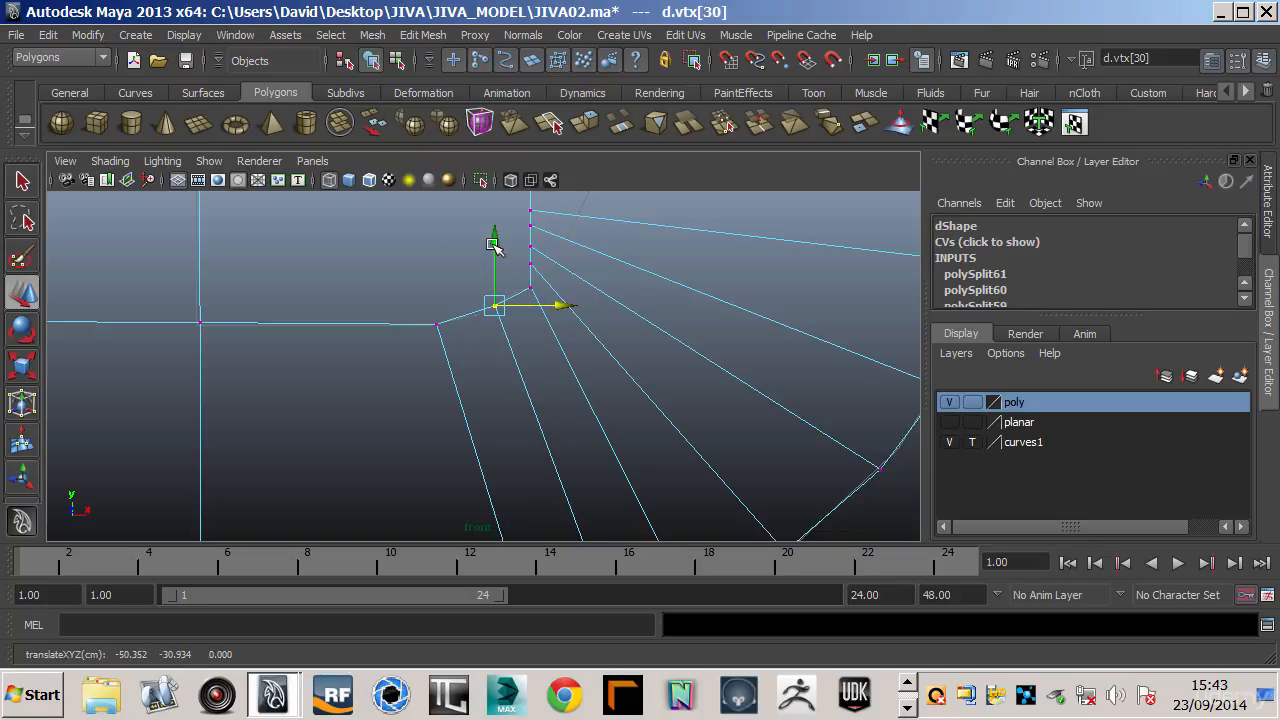
pyautogui.moveTo(494, 249); pyautogui.dragTo(494, 252)
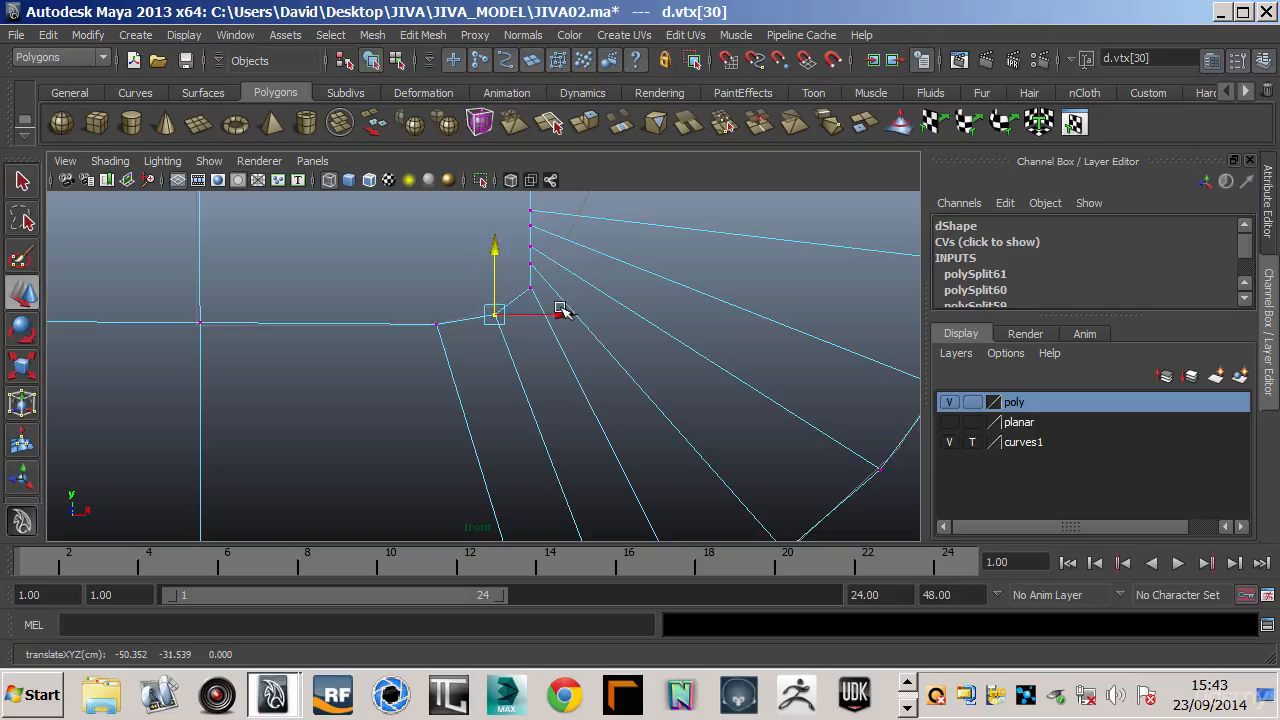
pyautogui.moveTo(565, 313); pyautogui.dragTo(543, 314)
# Step: Move the second and third vertices up the hole's side edge onto the inner outline, the third to about X -47.6, Y -28.9
pyautogui.scroll(3, 731, 306)
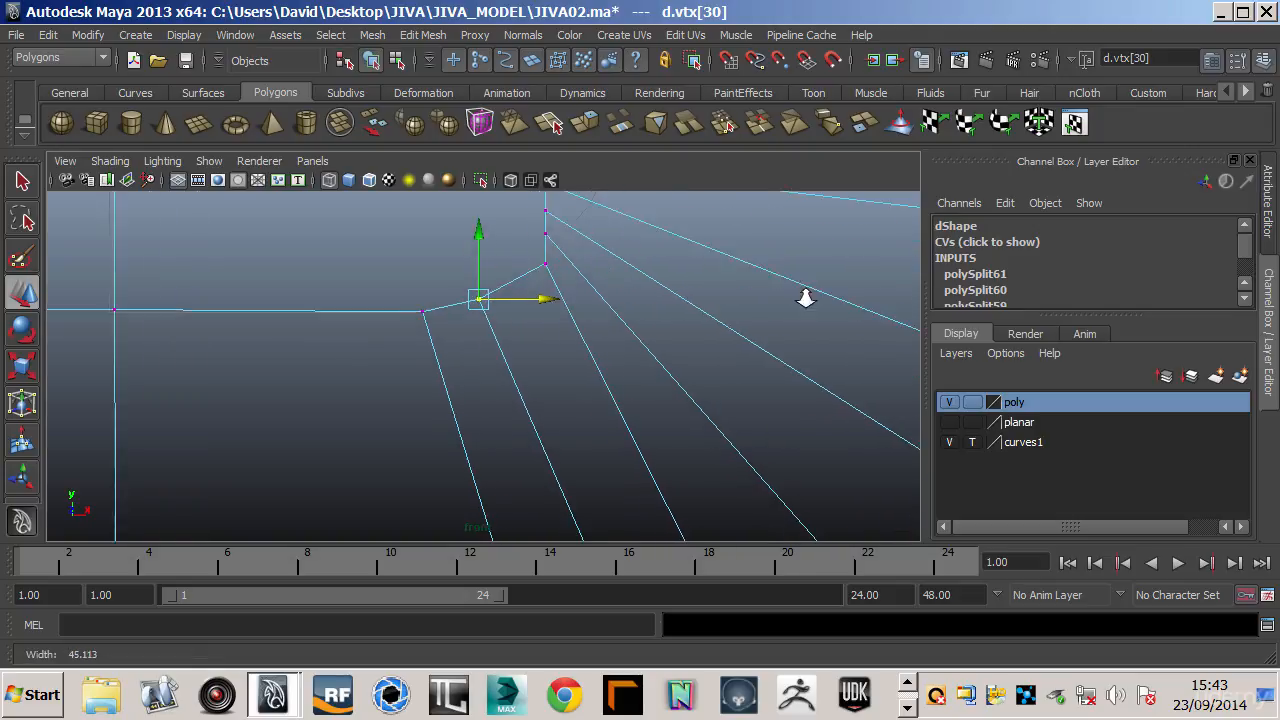
pyautogui.keyDown('alt'); pyautogui.moveTo(652, 311); pyautogui.dragTo(541, 416, button='middle'); pyautogui.keyUp('alt')
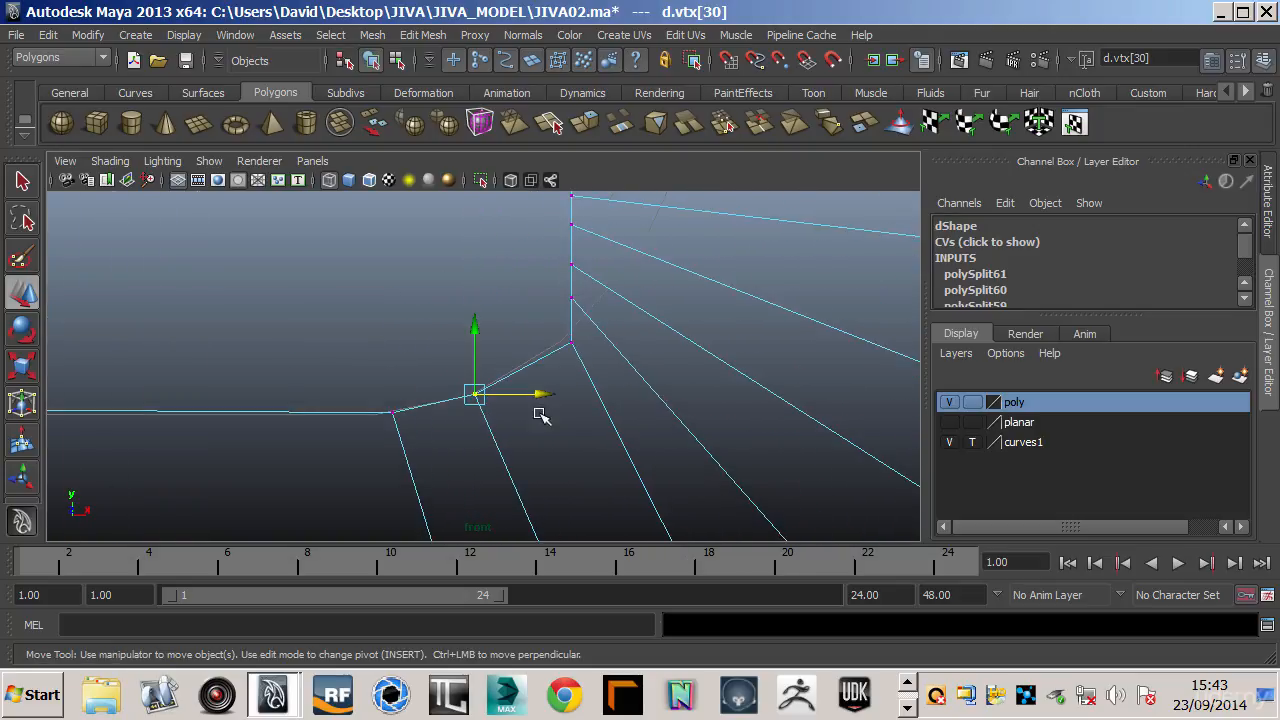
pyautogui.click(575, 344)
pyautogui.moveTo(571, 343); pyautogui.dragTo(539, 355)
pyautogui.click(571, 298)
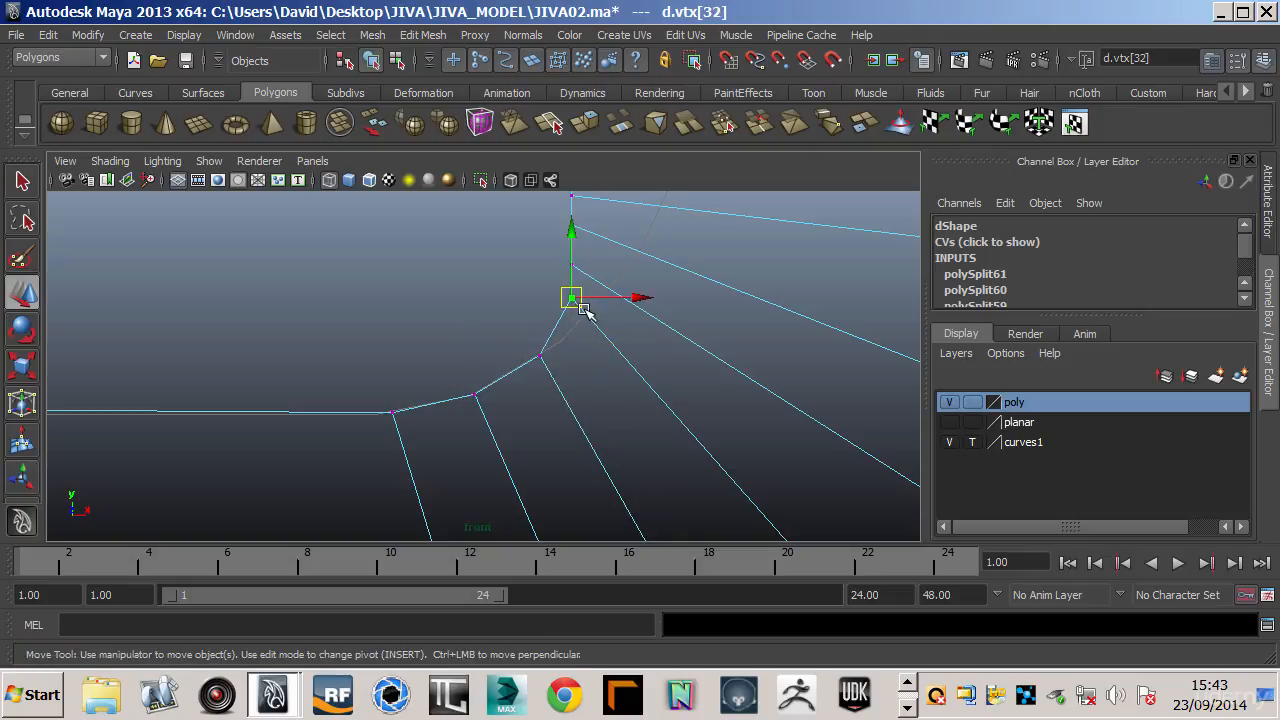
pyautogui.moveTo(575, 300); pyautogui.dragTo(581, 321)
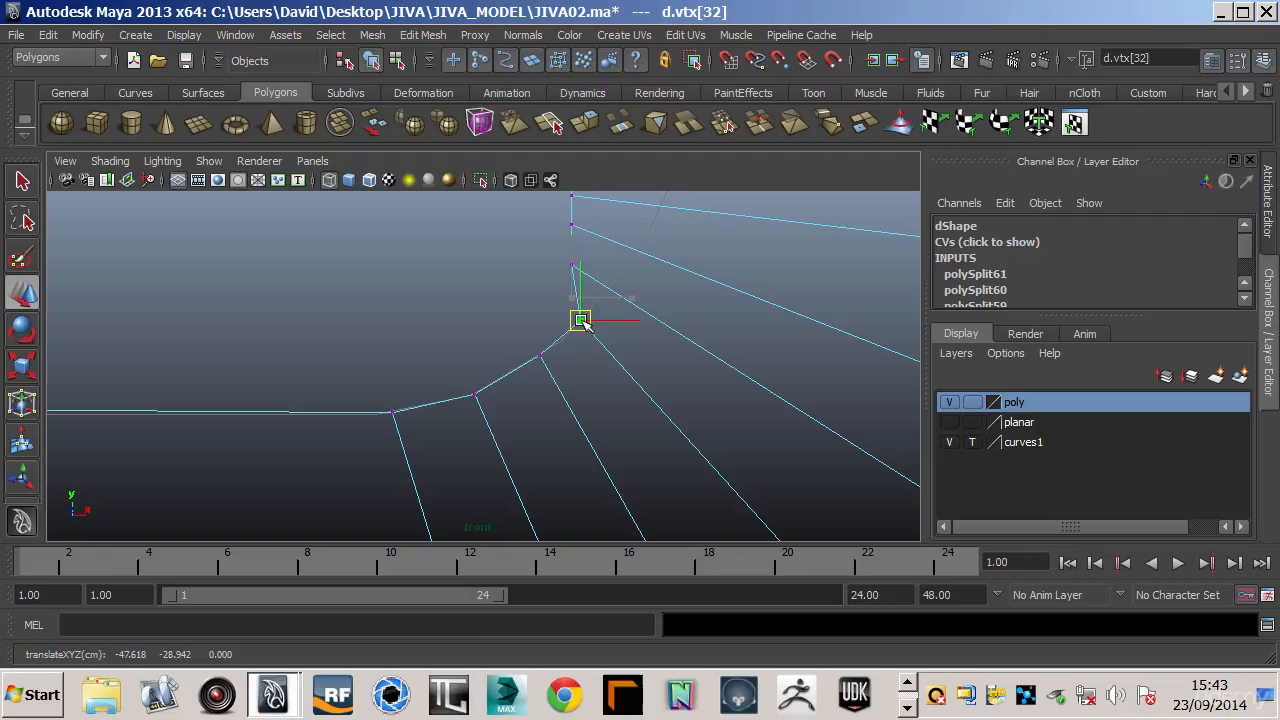
# Step: Move the fourth and fifth side-edge vertices right and down onto the inner outline, the fourth to about X -46.5, Y -27.7
pyautogui.click(569, 263)
pyautogui.moveTo(571, 263); pyautogui.dragTo(611, 286)
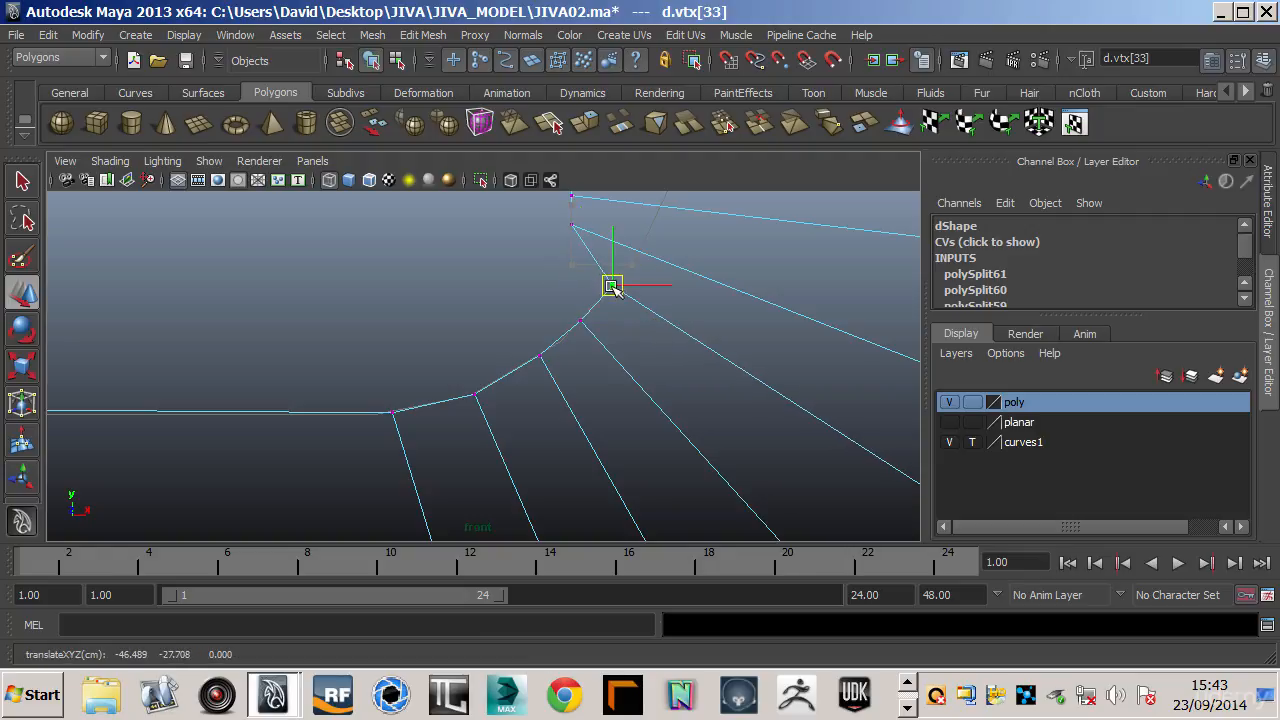
pyautogui.click(573, 226)
pyautogui.moveTo(574, 224); pyautogui.dragTo(640, 257)
# Step: Move the sixth side-edge vertex right onto the inner outline near the top of its lower curve
pyautogui.keyDown('alt'); pyautogui.moveTo(642, 288); pyautogui.dragTo(542, 413, button='middle'); pyautogui.keyUp('alt')
pyautogui.keyDown('alt'); pyautogui.moveTo(594, 374); pyautogui.dragTo(606, 370, button='right'); pyautogui.keyUp('alt')
pyautogui.click(469, 322)
pyautogui.moveTo(469, 322); pyautogui.dragTo(571, 325)
pyautogui.keyDown('alt'); pyautogui.moveTo(683, 280); pyautogui.dragTo(651, 460, button='middle'); pyautogui.keyUp('alt')
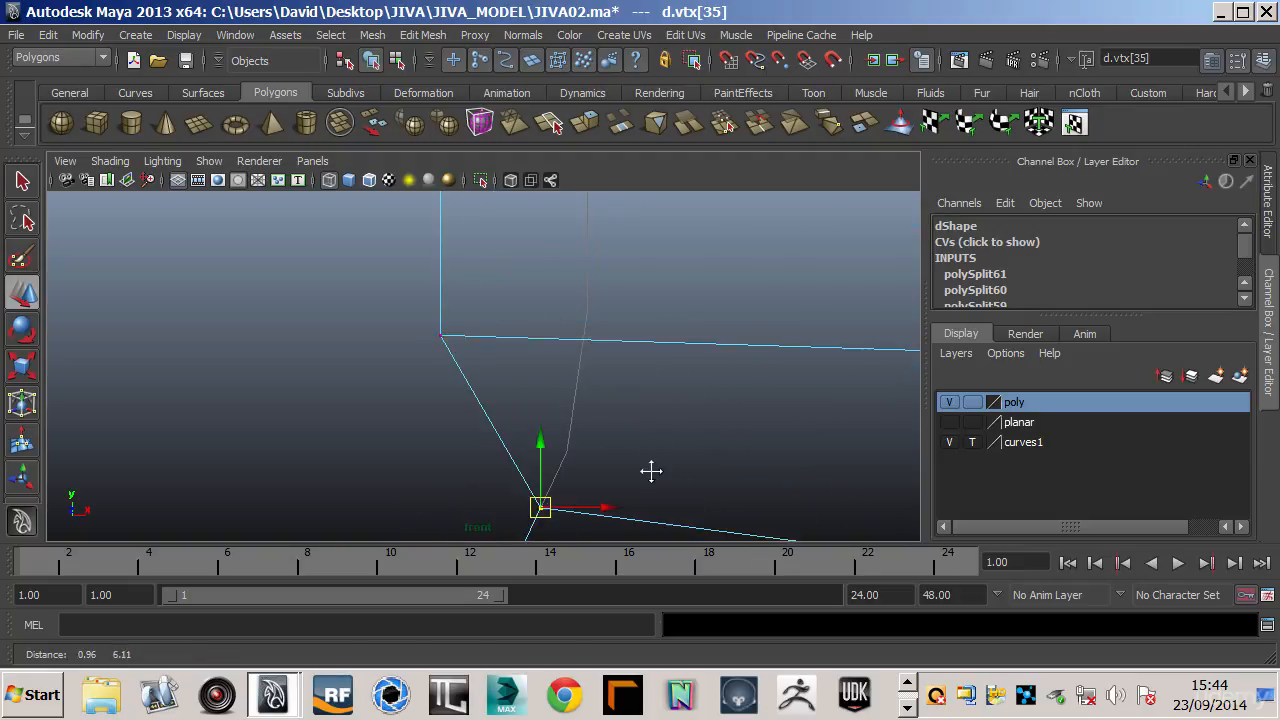
# Step: Move the next two vertices up the hole's side edge right onto the inner outline
pyautogui.click(440, 341)
pyautogui.moveTo(508, 340); pyautogui.dragTo(658, 337)
pyautogui.keyDown('alt'); pyautogui.moveTo(646, 317); pyautogui.dragTo(560, 443, button='middle'); pyautogui.keyUp('alt')
pyautogui.click(450, 286)
pyautogui.moveTo(529, 289); pyautogui.dragTo(667, 288)
# Step: Split the D's upper curve from just below the hole's upper corner to the first vertex along the outer curve
pyautogui.scroll(-6, 257, 354)
pyautogui.scroll(-5, 583, 311)
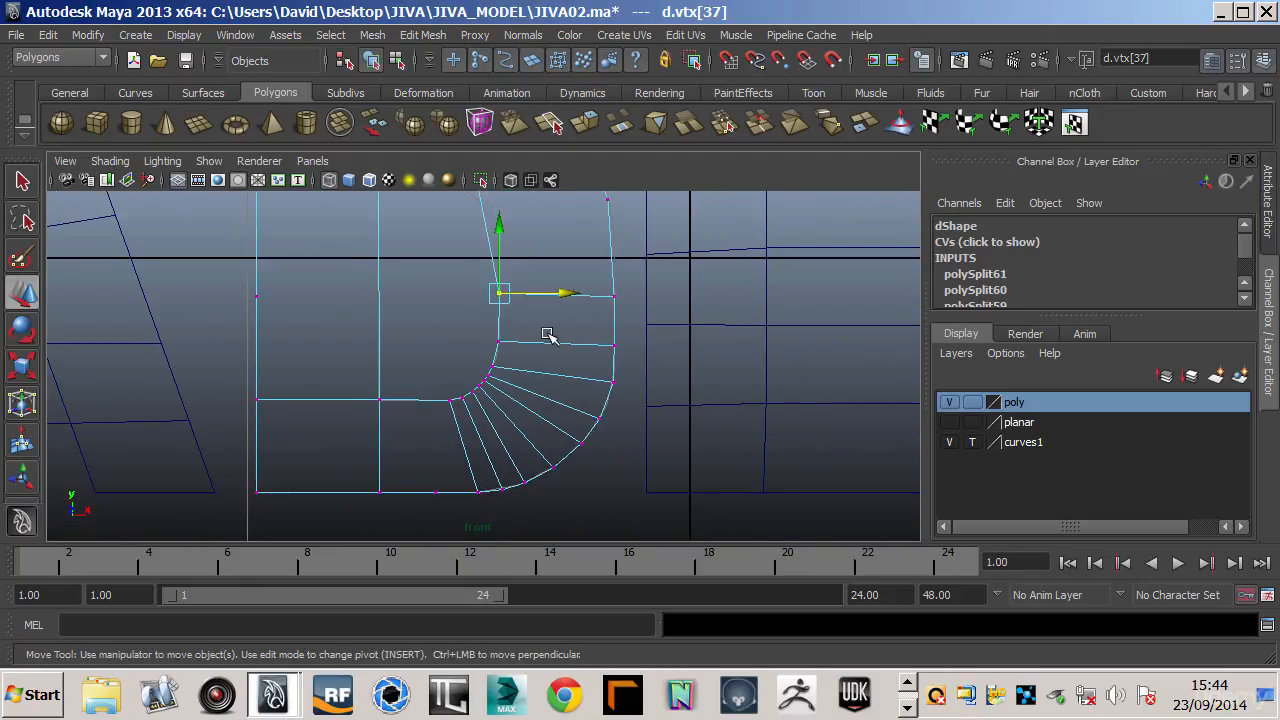
pyautogui.keyDown('alt'); pyautogui.moveTo(547, 333); pyautogui.dragTo(550, 436, button='middle'); pyautogui.keyUp('alt')
pyautogui.keyDown('alt'); pyautogui.moveTo(530, 330); pyautogui.dragTo(534, 371, button='middle'); pyautogui.keyUp('alt')
pyautogui.keyDown('alt'); pyautogui.moveTo(580, 342); pyautogui.dragTo(710, 333, button='right'); pyautogui.keyUp('alt')
pyautogui.keyDown('alt'); pyautogui.moveTo(534, 333); pyautogui.dragTo(503, 360, button='middle'); pyautogui.keyUp('alt')
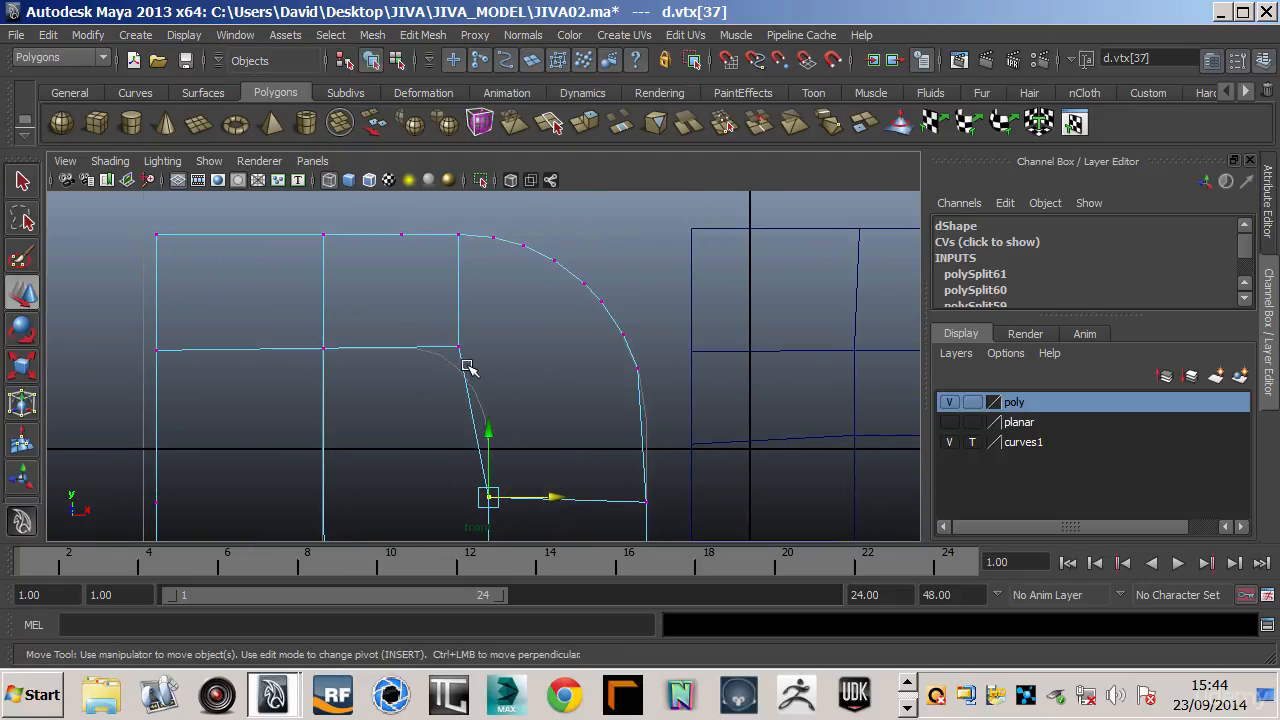
pyautogui.press('y')
pyautogui.click(464, 369)
pyautogui.click(491, 239)
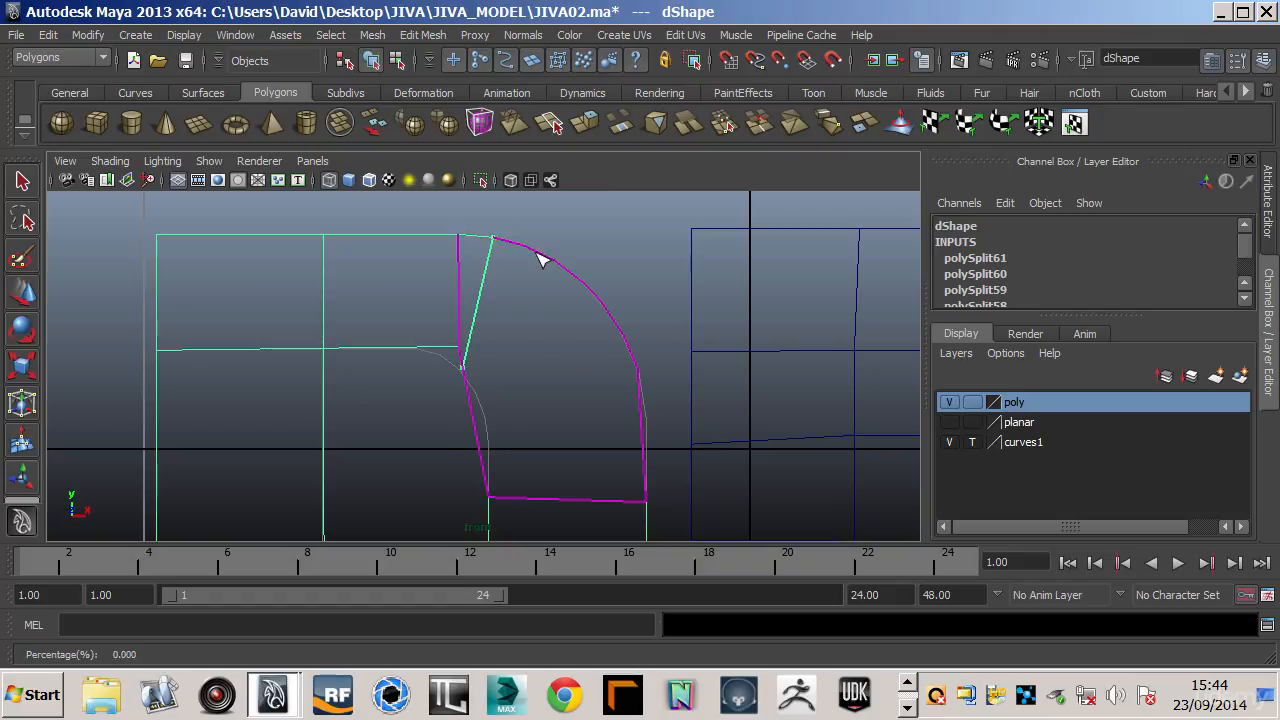
pyautogui.press('Return')
pyautogui.press('w')
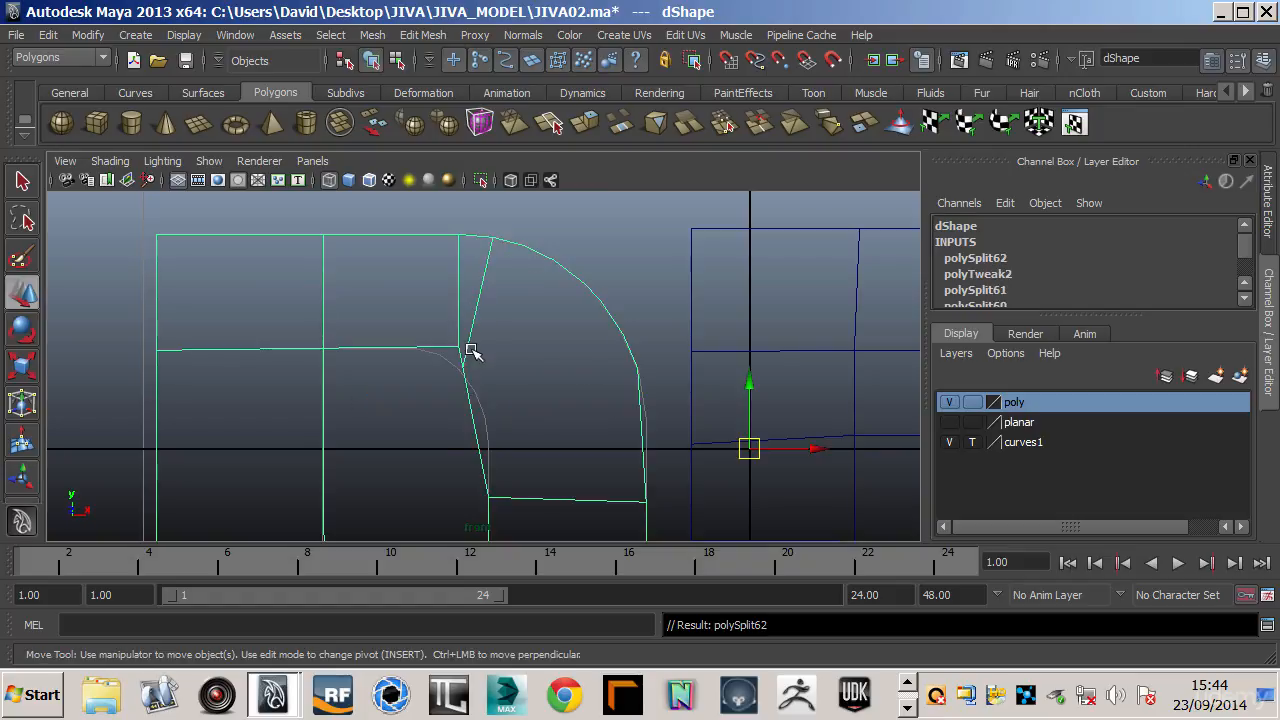
# Step: Split the D's upper curve again, from just below the previous cut to the second vertex along the outer curve
pyautogui.press('y')
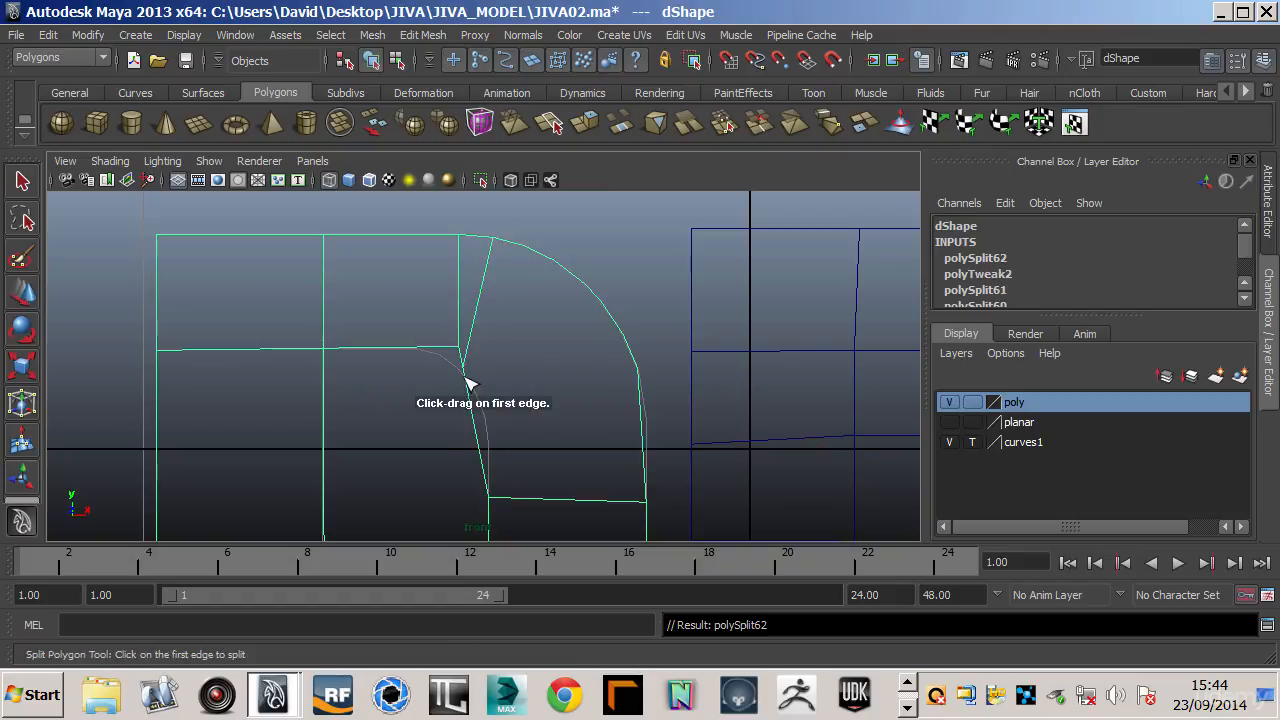
pyautogui.click(465, 379)
pyautogui.click(521, 247)
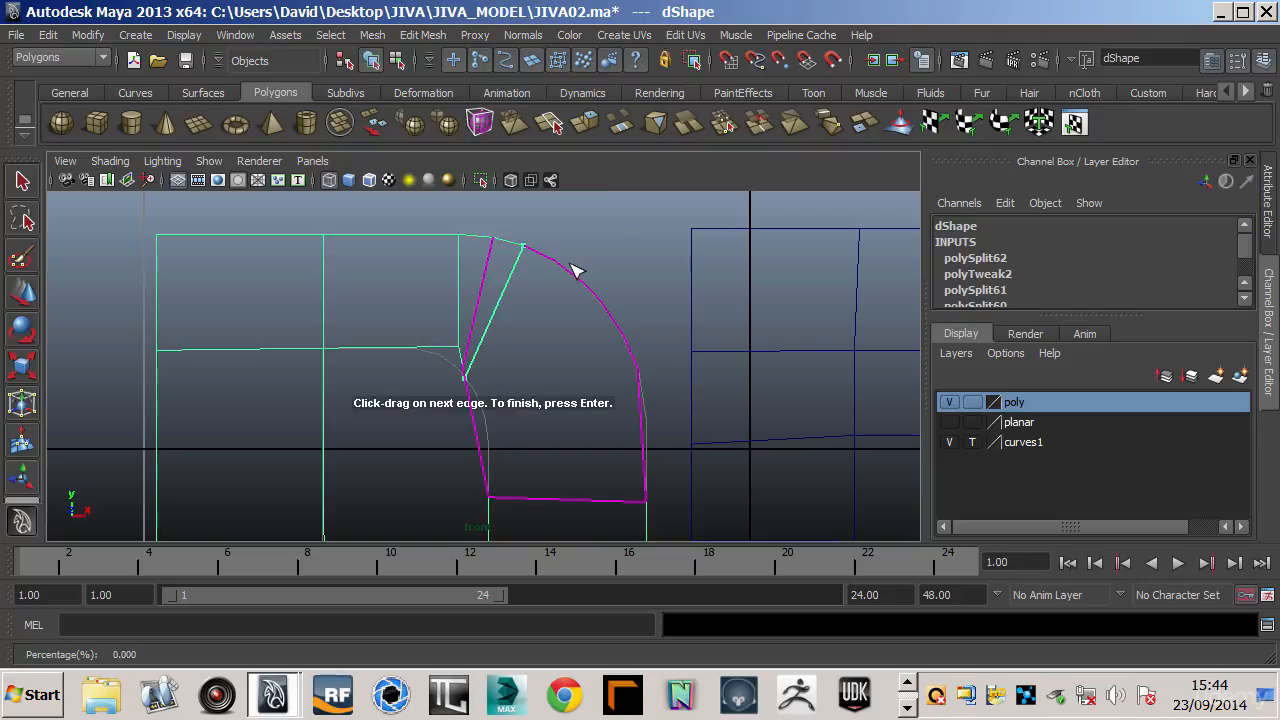
pyautogui.press('Return')
pyautogui.press('w')
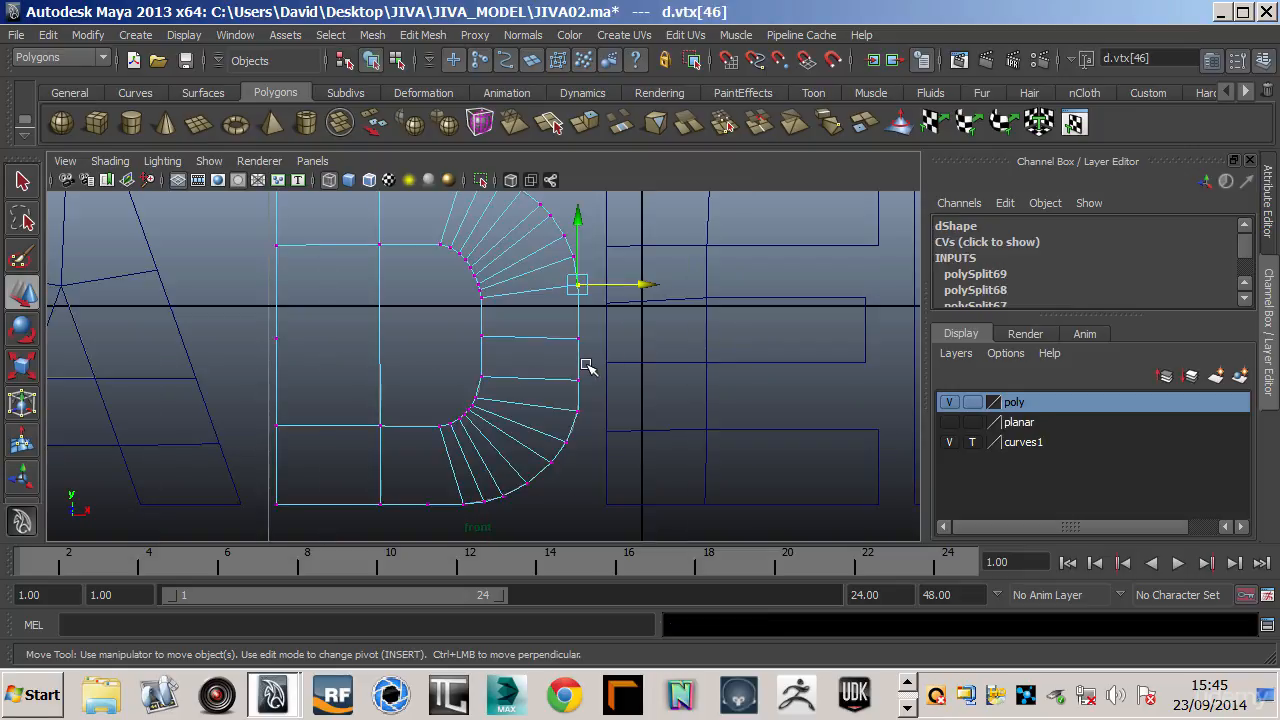
# Step: Show the whole word in the perspective view, return the D to object mode and clear the selection
pyautogui.keyDown('alt'); pyautogui.moveTo(505, 343); pyautogui.dragTo(528, 394, button='middle'); pyautogui.keyUp('alt')
pyautogui.press('space')
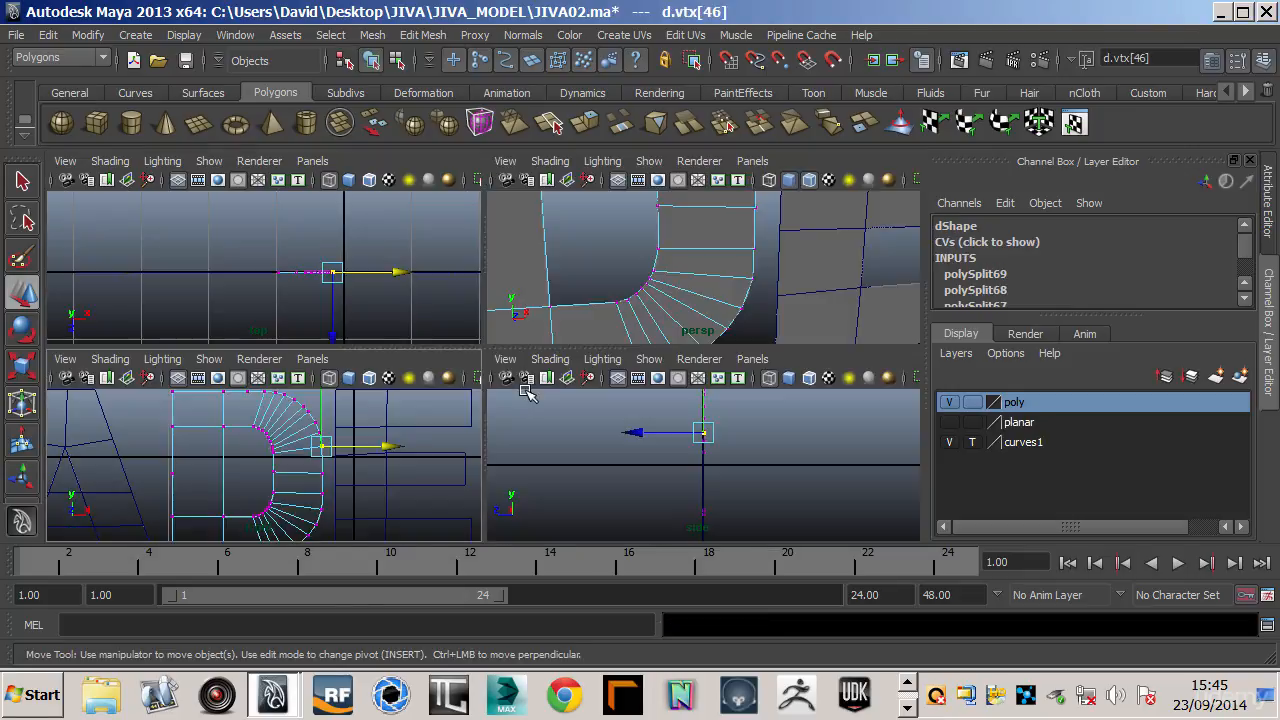
pyautogui.press('space')
pyautogui.keyDown('alt'); pyautogui.moveTo(645, 386); pyautogui.dragTo(240, 366, button='right'); pyautogui.keyUp('alt')
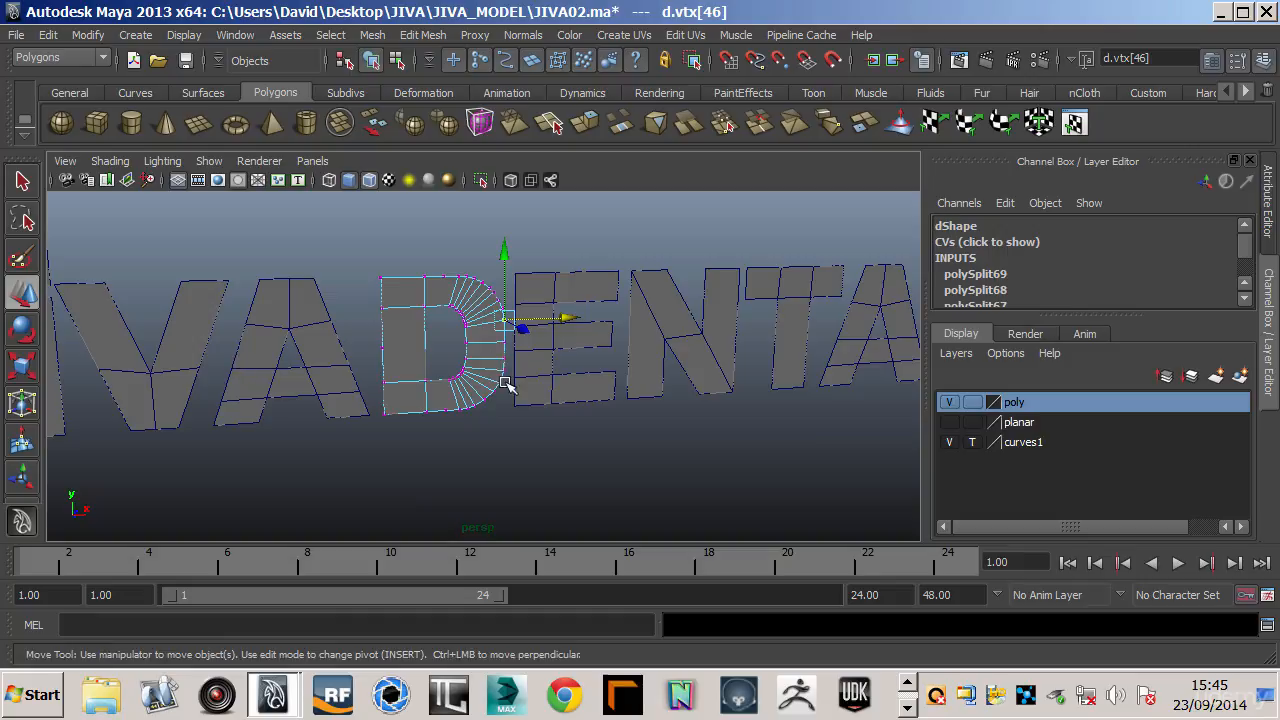
pyautogui.moveTo(397, 285); pyautogui.dragTo(488, 253, button='right')
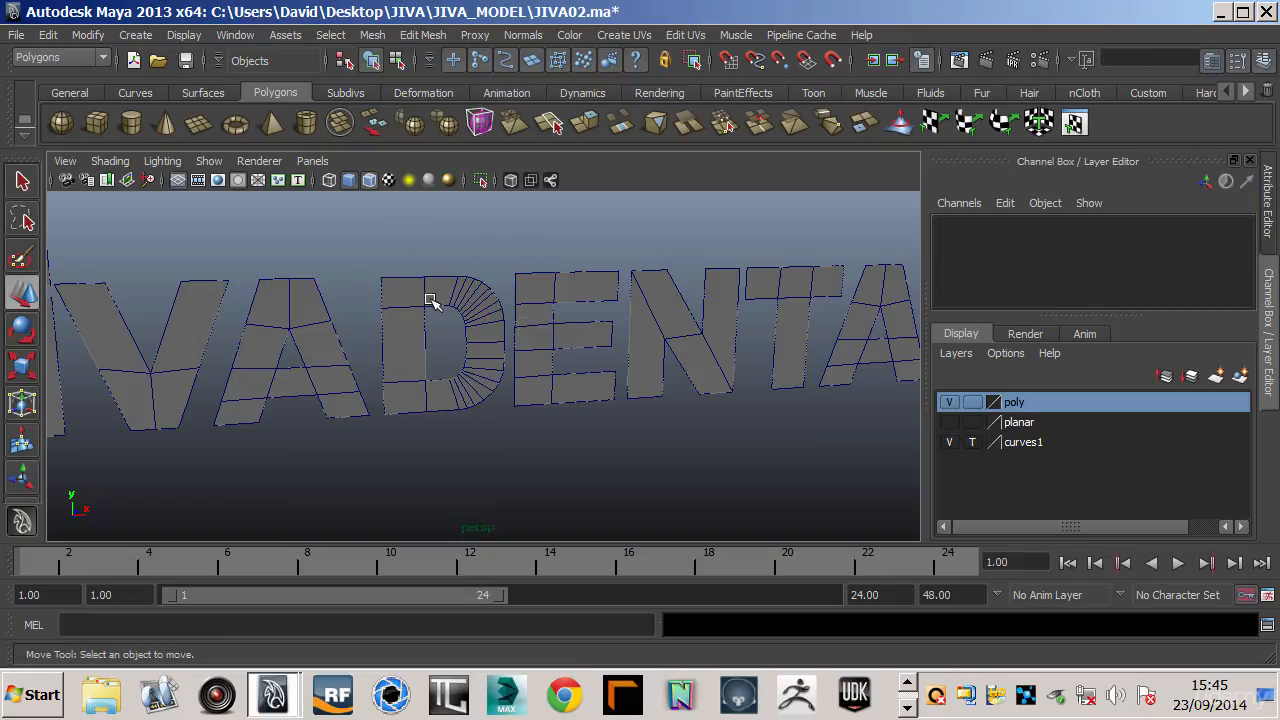
pyautogui.keyDown('alt'); pyautogui.moveTo(676, 453); pyautogui.dragTo(523, 434); pyautogui.keyUp('alt')
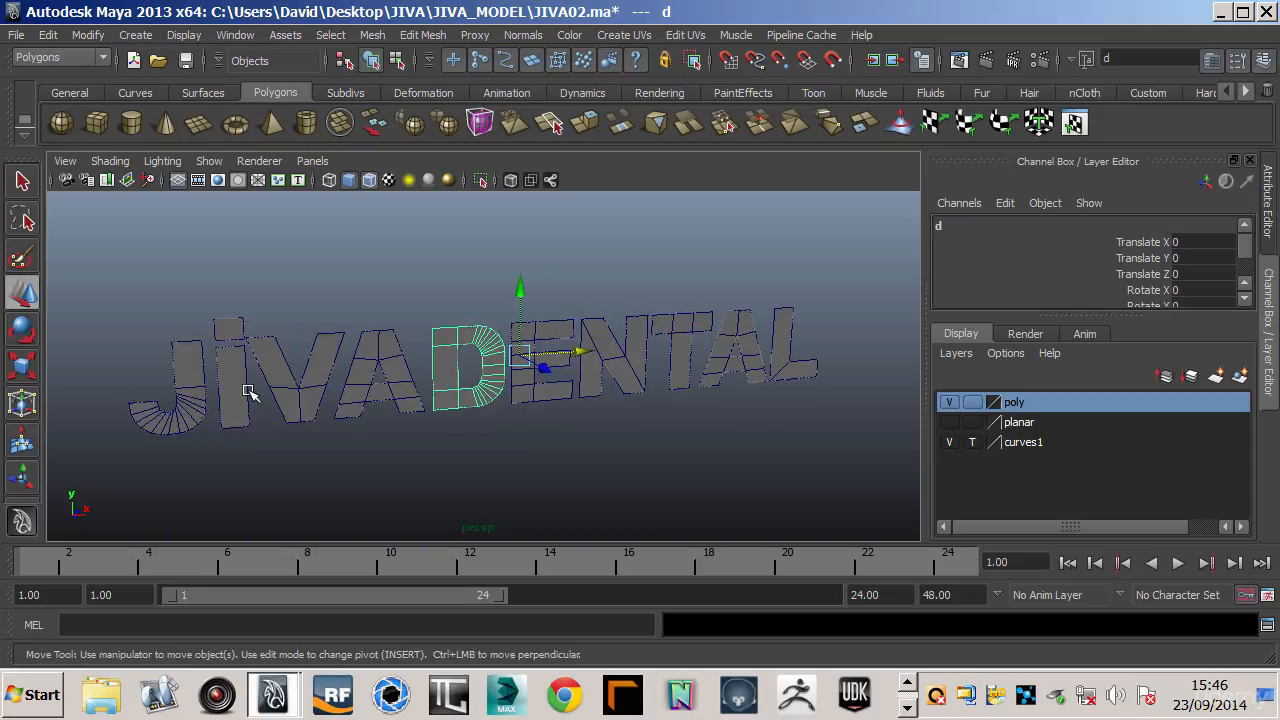
pyautogui.keyDown('alt'); pyautogui.moveTo(356, 382); pyautogui.dragTo(388, 379, button='middle'); pyautogui.keyUp('alt')
pyautogui.click(340, 462)
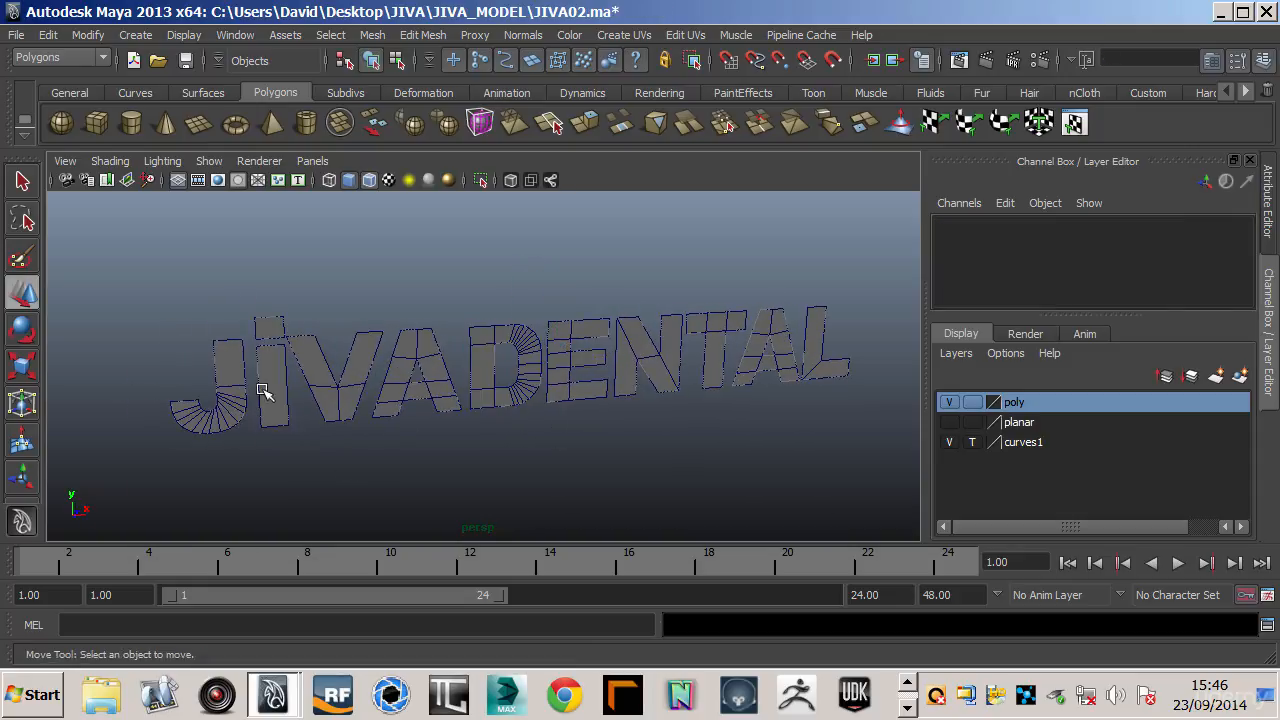
# Step: Hide the curves1 layer and select the polys group in the Outliner
pyautogui.moveTo(170, 286); pyautogui.dragTo(881, 459)
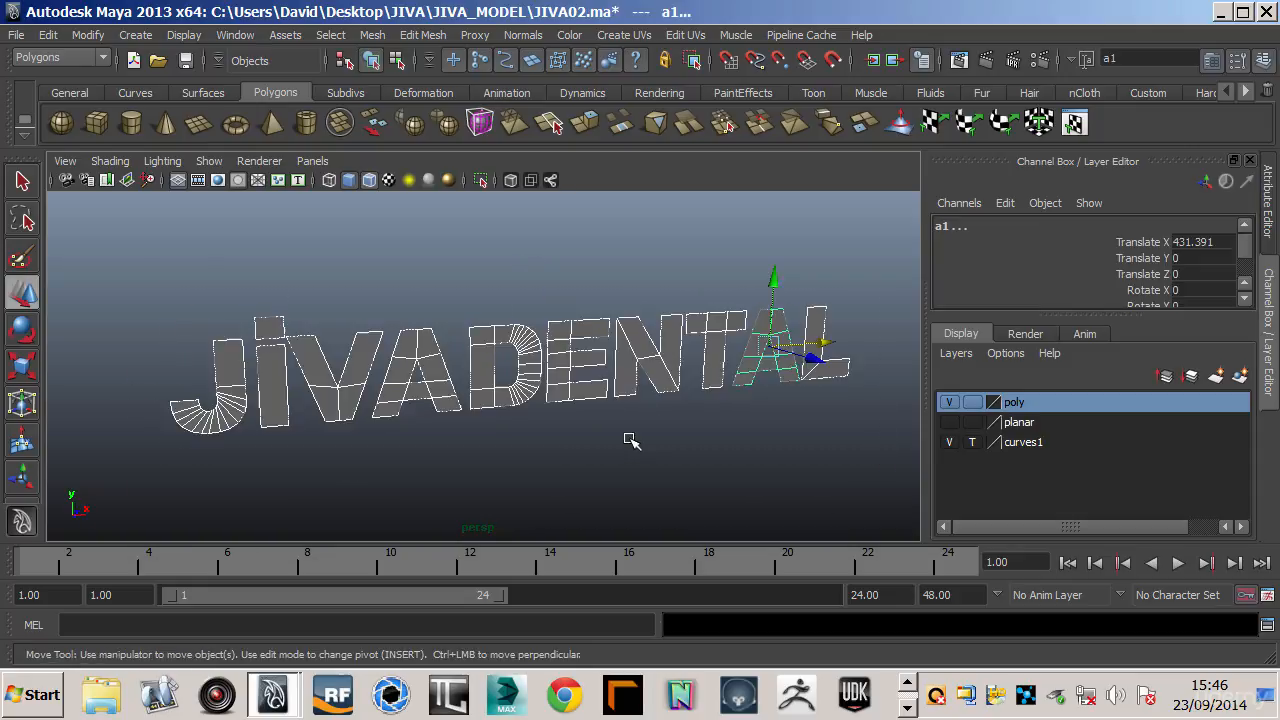
pyautogui.keyDown('alt'); pyautogui.moveTo(446, 457); pyautogui.dragTo(462, 458); pyautogui.keyUp('alt')
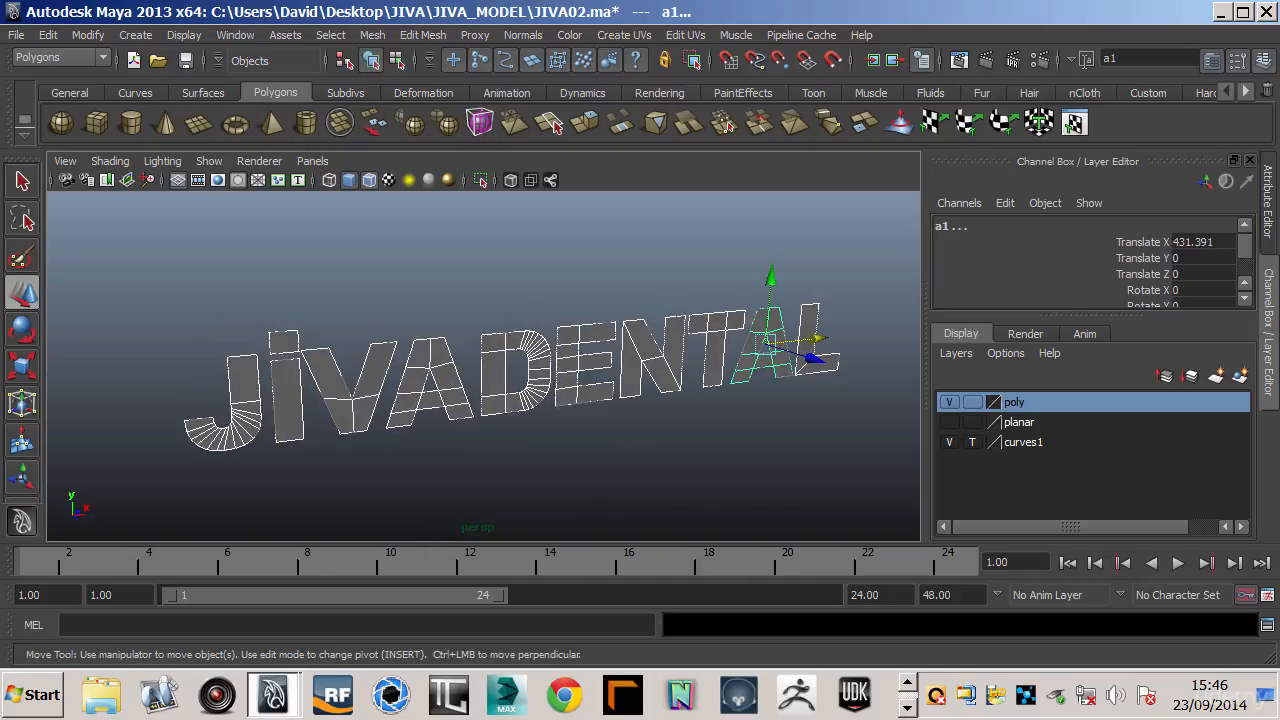
pyautogui.click(951, 441)
pyautogui.moveTo(1279, 168); pyautogui.dragTo(869, 160)
pyautogui.click(800, 351)
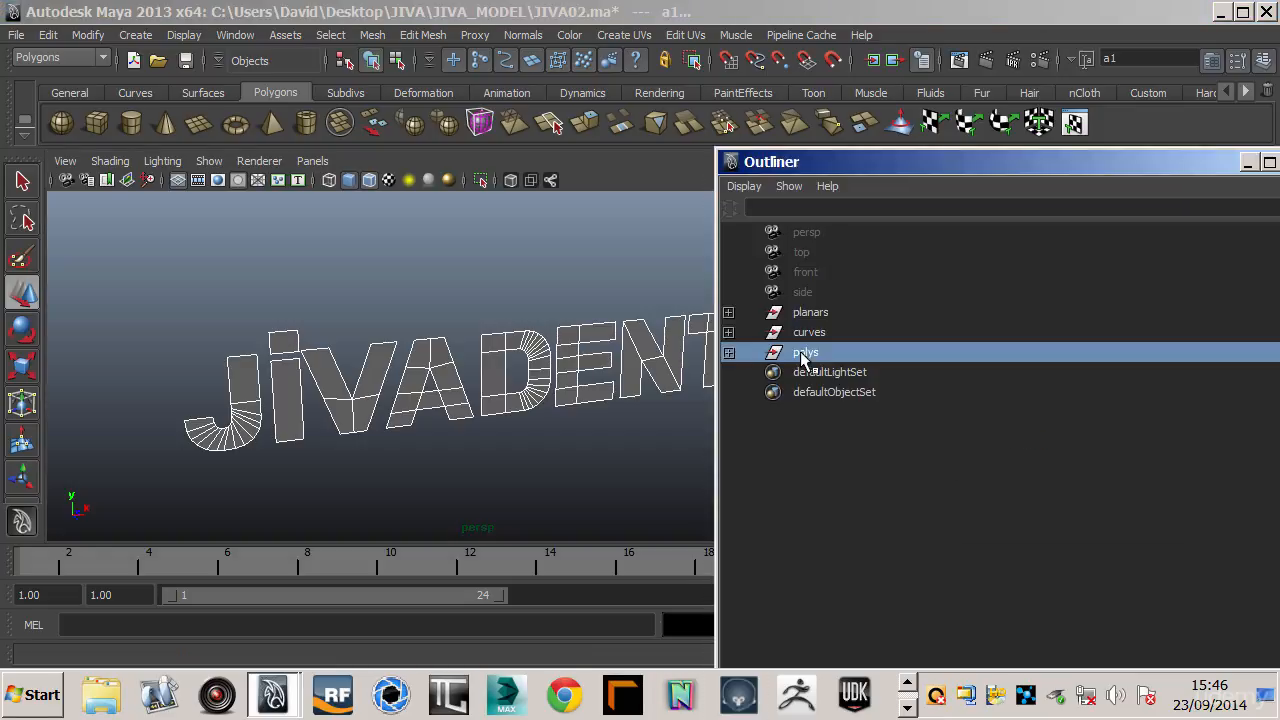
pyautogui.click(1279, 162)
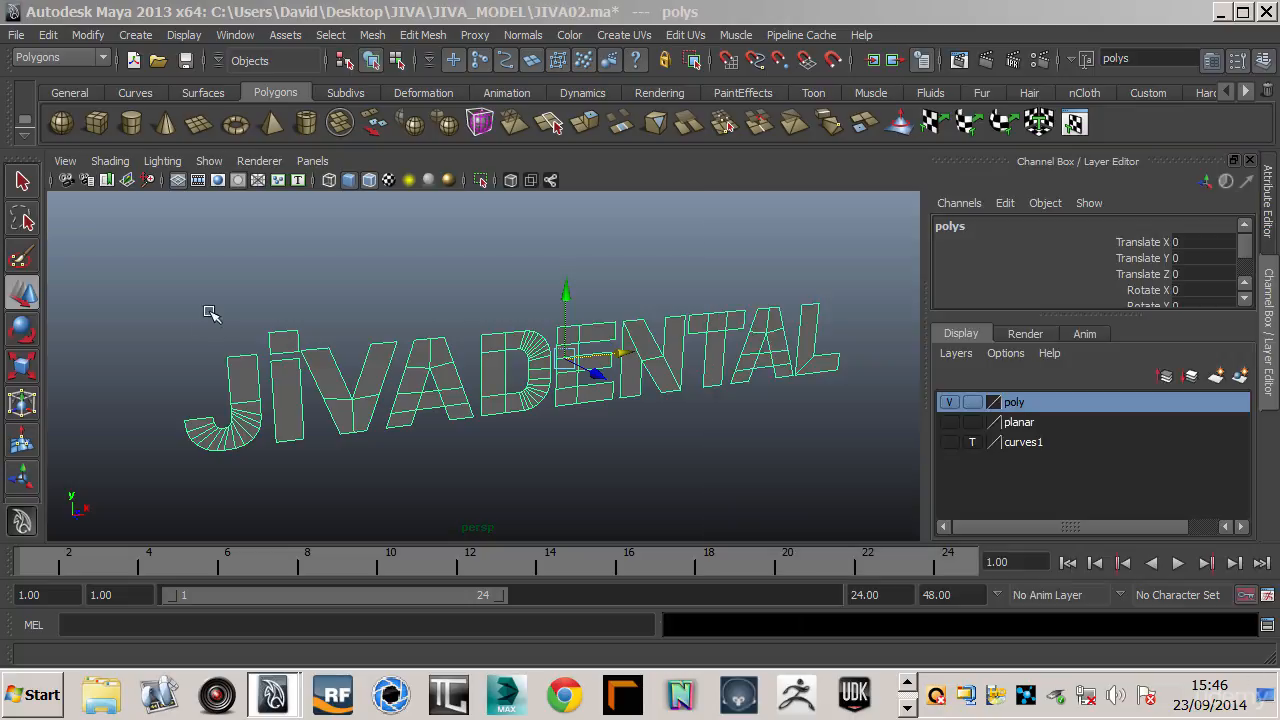
# Step: Examine the D's polySplit history nodes in the Attribute Editor
pyautogui.click(48, 36)
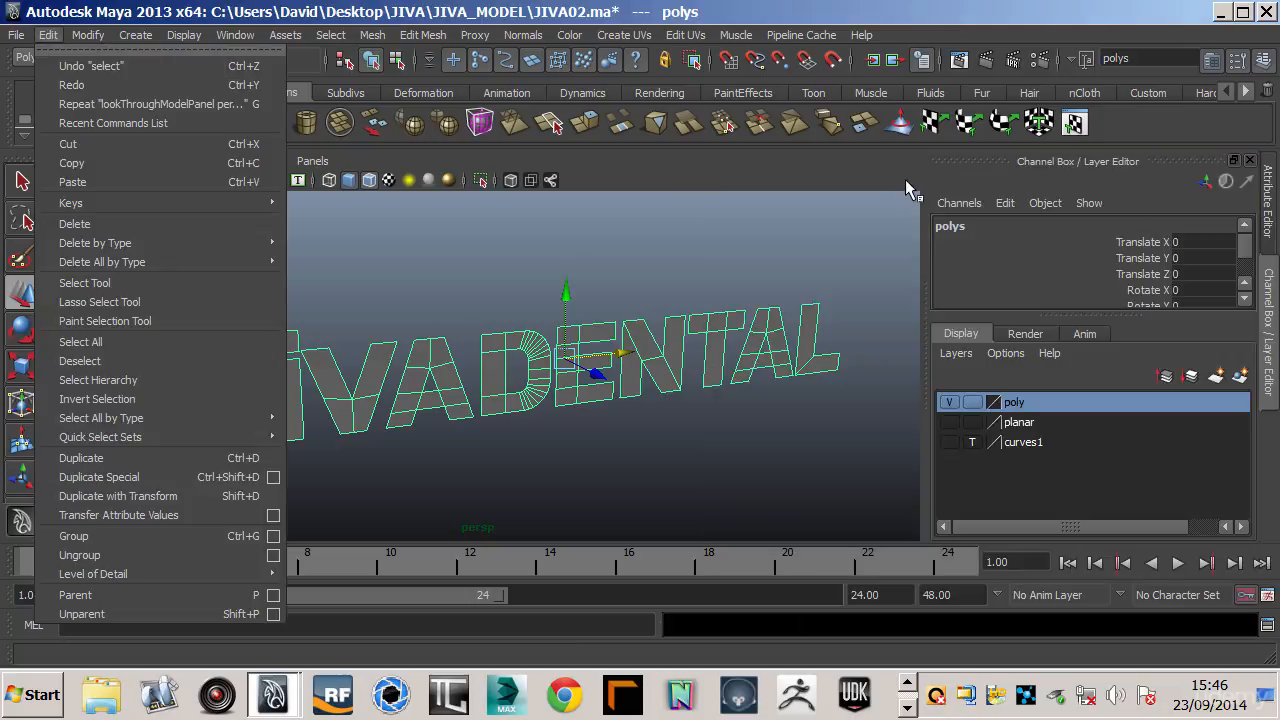
pyautogui.click(540, 385)
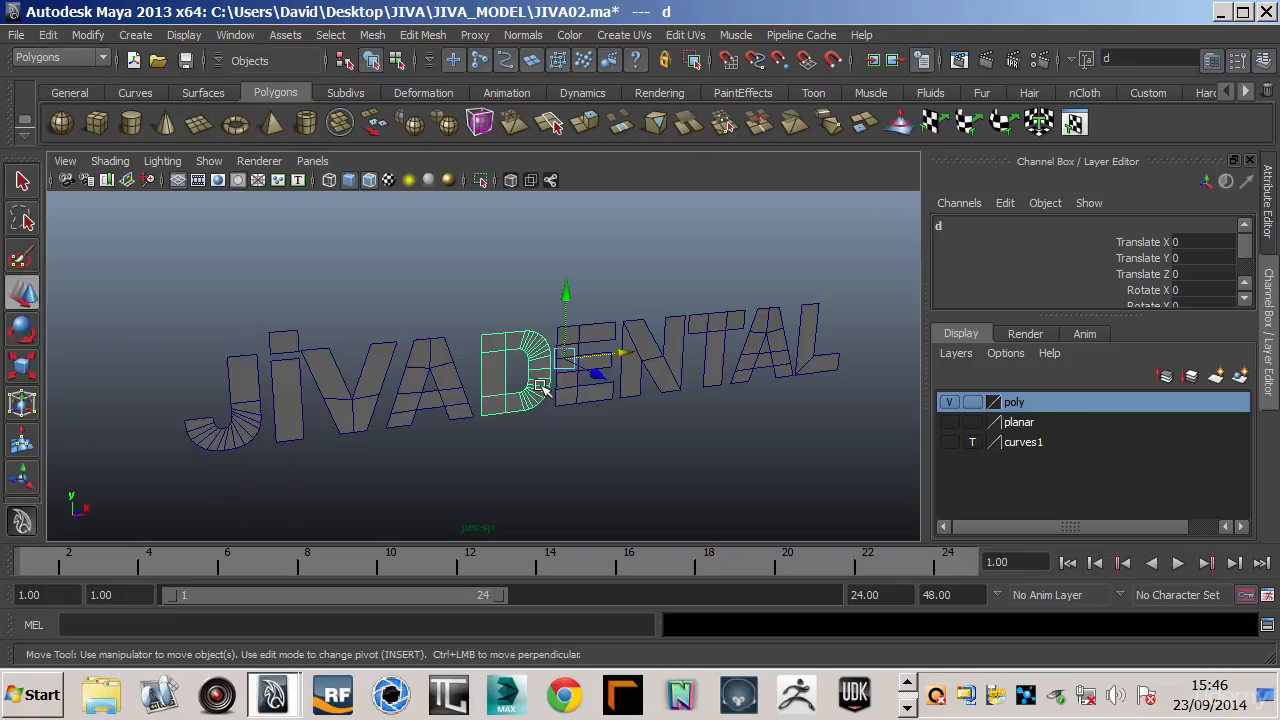
pyautogui.click(1210, 62)
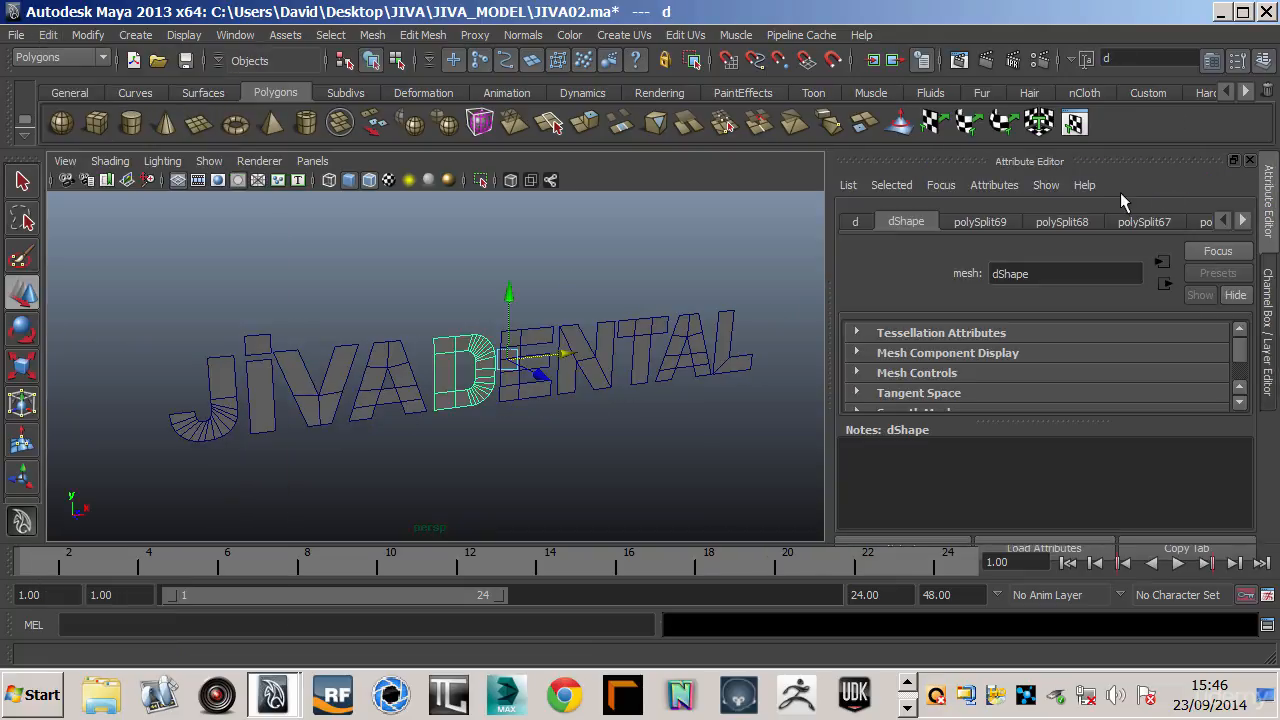
pyautogui.click(1012, 221)
pyautogui.click(1140, 221)
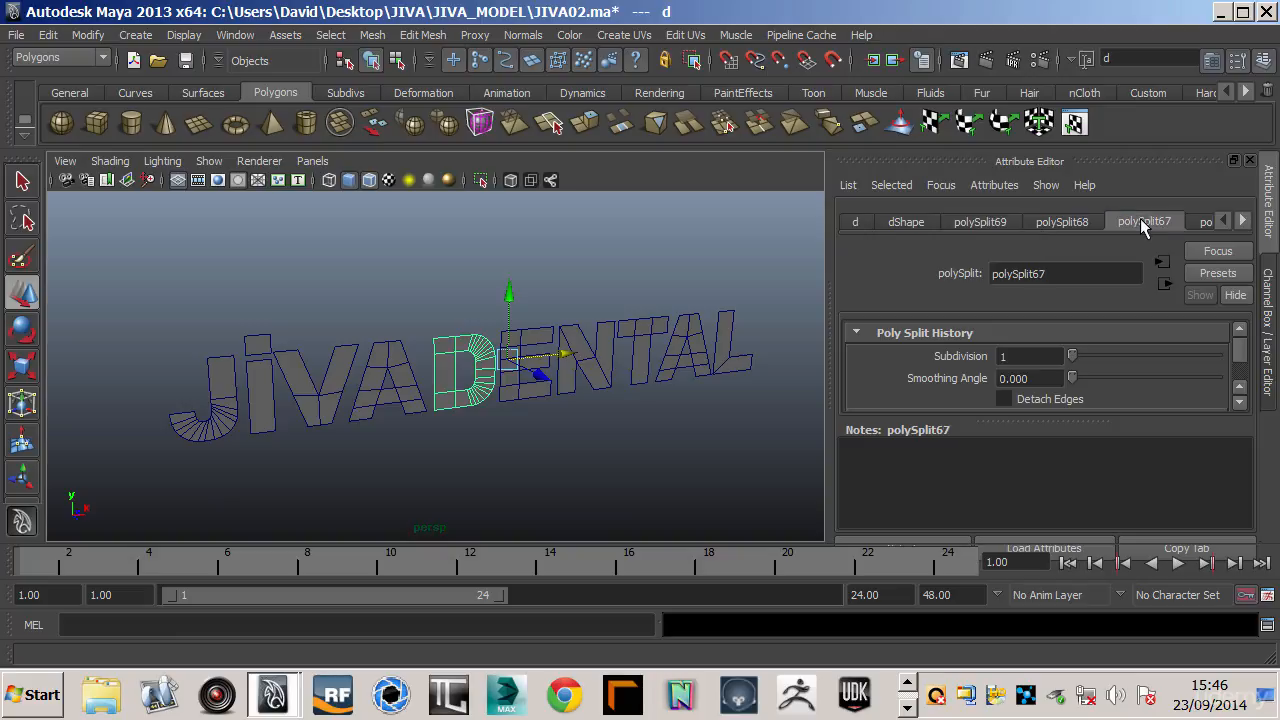
pyautogui.click(975, 221)
# Step: Select all the letter meshes and delete their construction history
pyautogui.click(253, 307)
pyautogui.moveTo(113, 287); pyautogui.dragTo(814, 460)
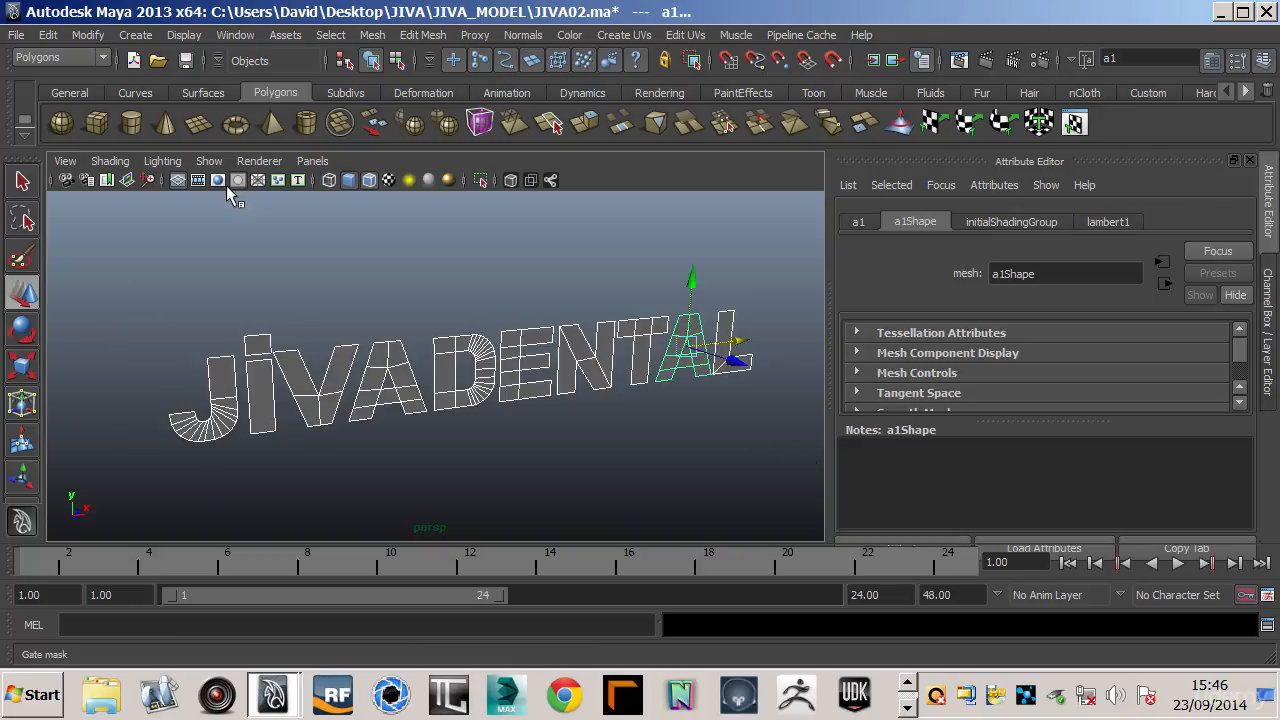
pyautogui.click(47, 35)
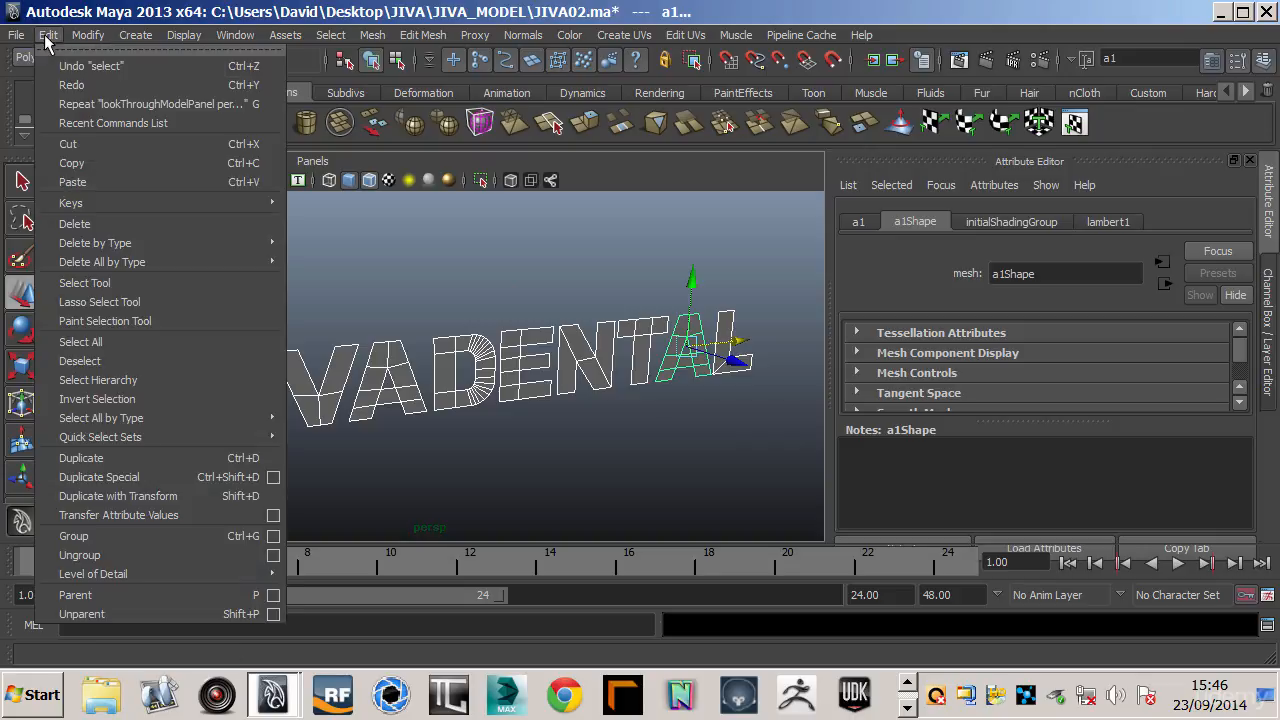
pyautogui.moveTo(160, 241)
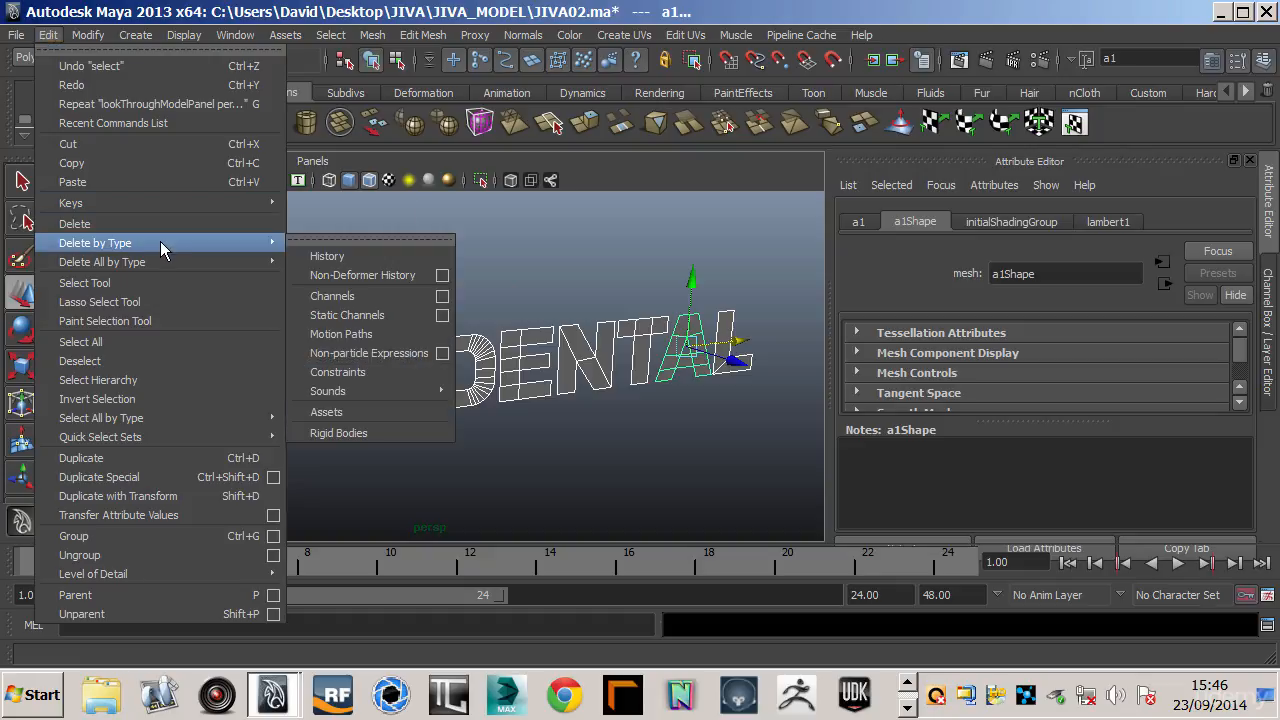
pyautogui.click(326, 256)
# Step: Check the second A's nodes in the Attribute Editor for remaining construction history
pyautogui.click(650, 278)
pyautogui.click(680, 360)
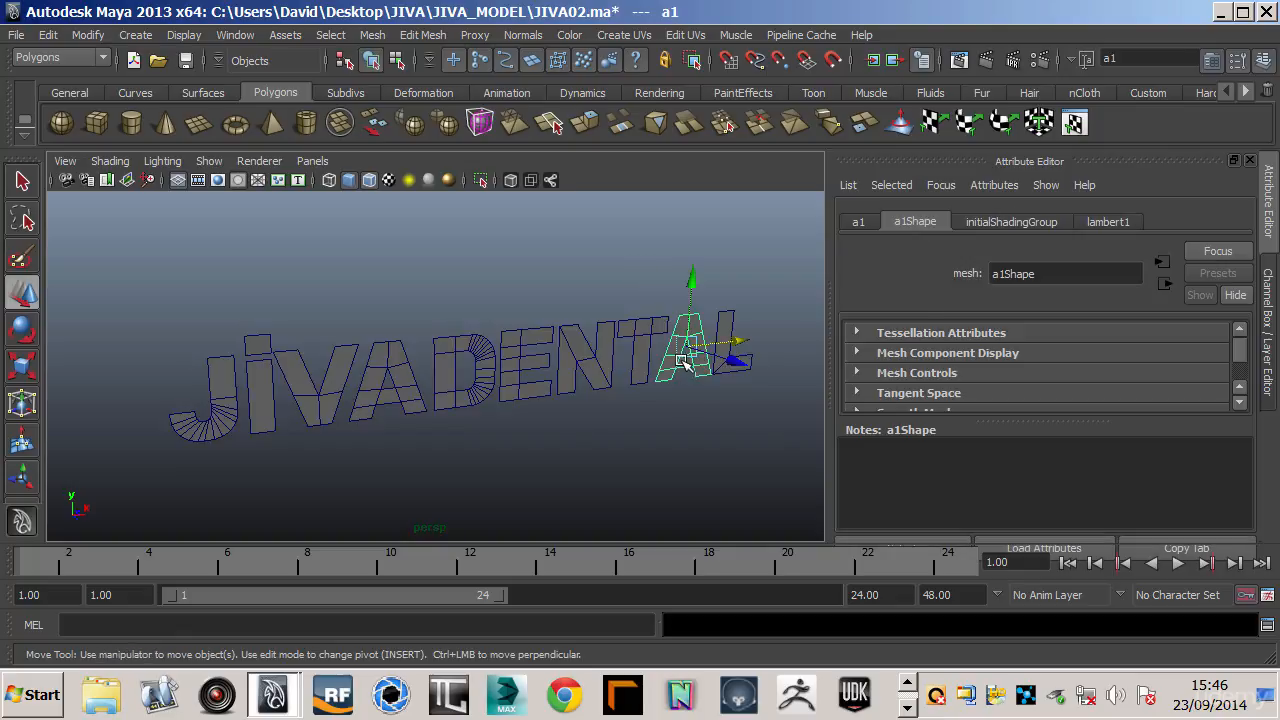
pyautogui.click(858, 226)
pyautogui.click(898, 221)
# Step: Select the polys group and delete its construction history
pyautogui.click(579, 302)
pyautogui.moveTo(170, 305); pyautogui.dragTo(749, 423)
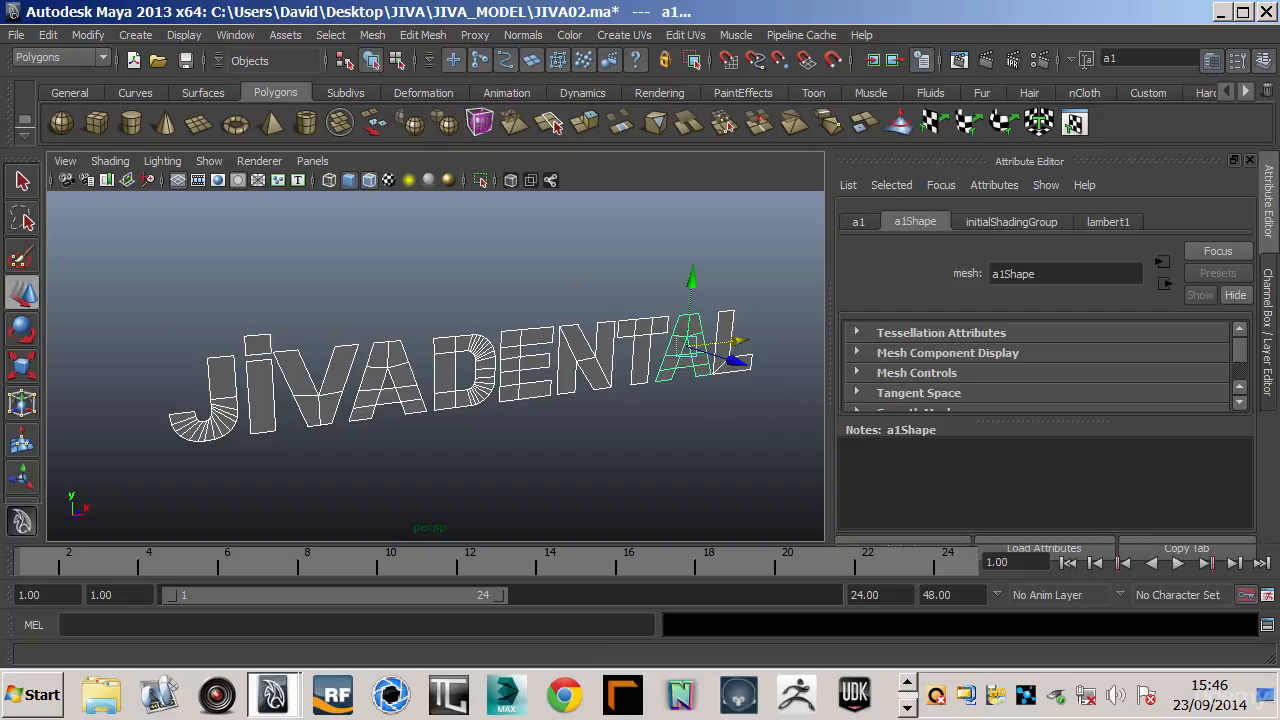
pyautogui.press('Up')
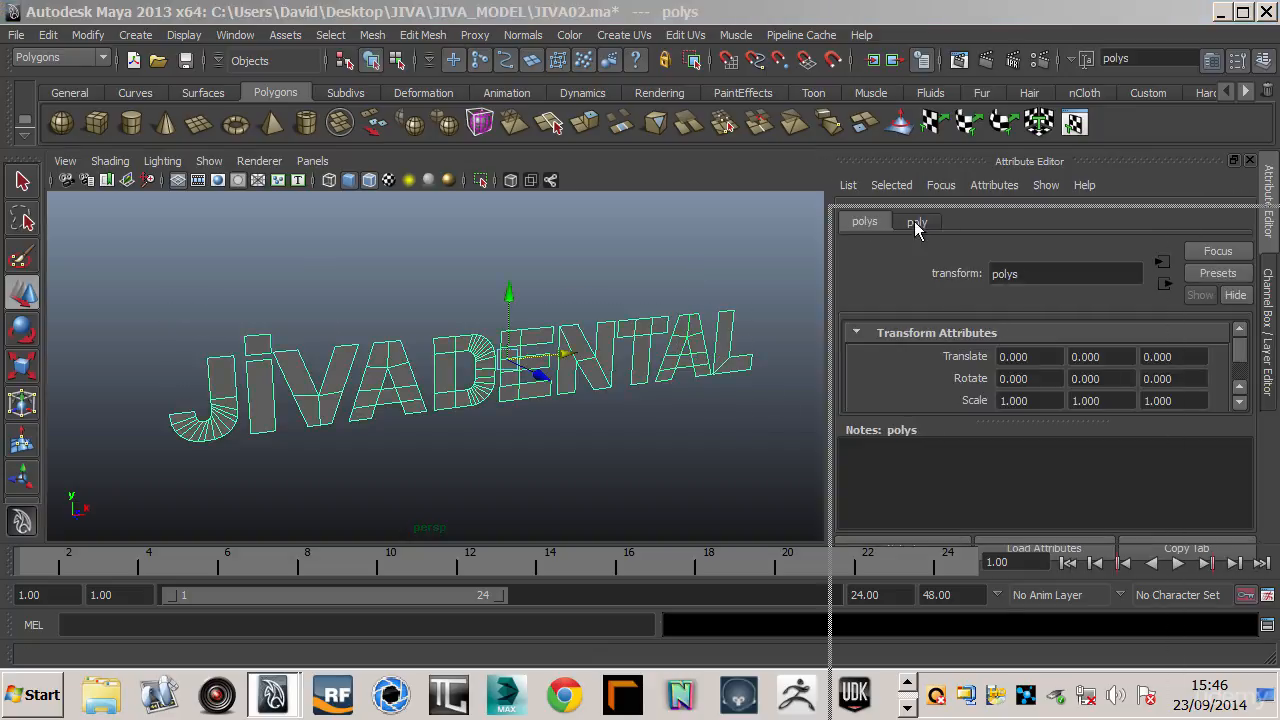
pyautogui.click(47, 35)
pyautogui.moveTo(100, 243)
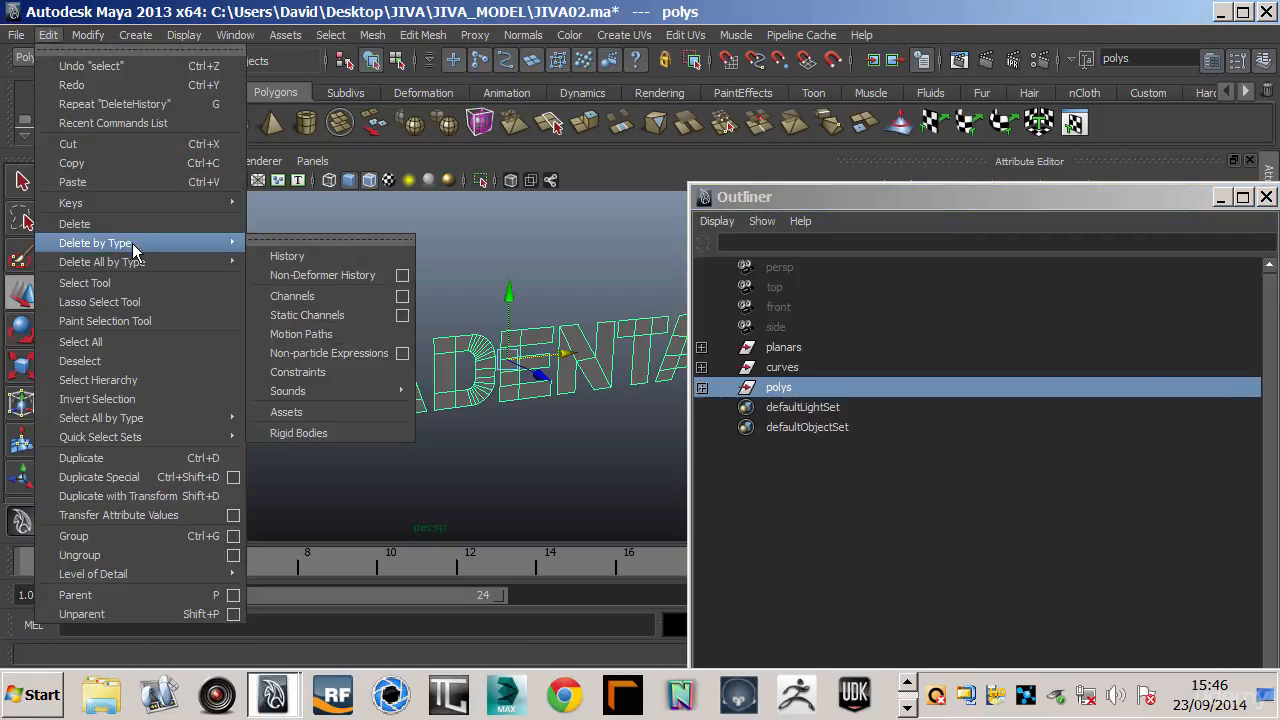
pyautogui.click(319, 254)
pyautogui.moveTo(824, 203); pyautogui.dragTo(951, 199)
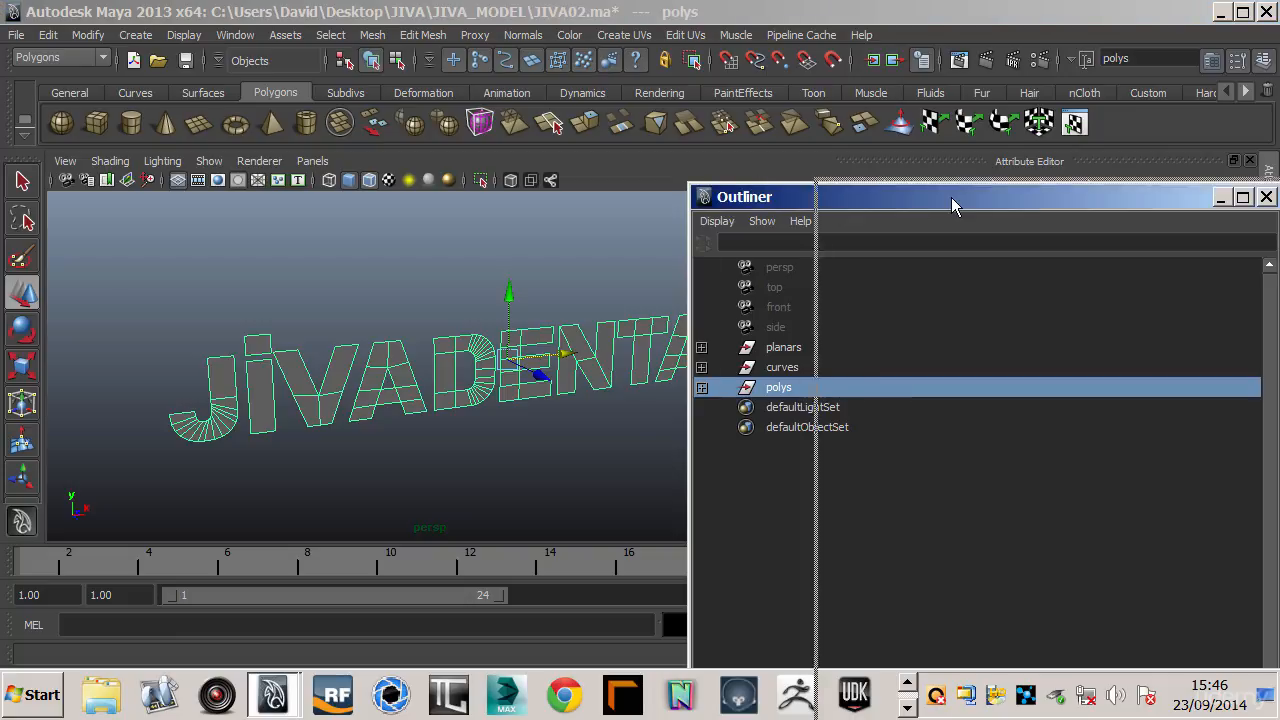
# Step: Center the polys group's pivot, freeze its transformations and deselect it
pyautogui.click(88, 36)
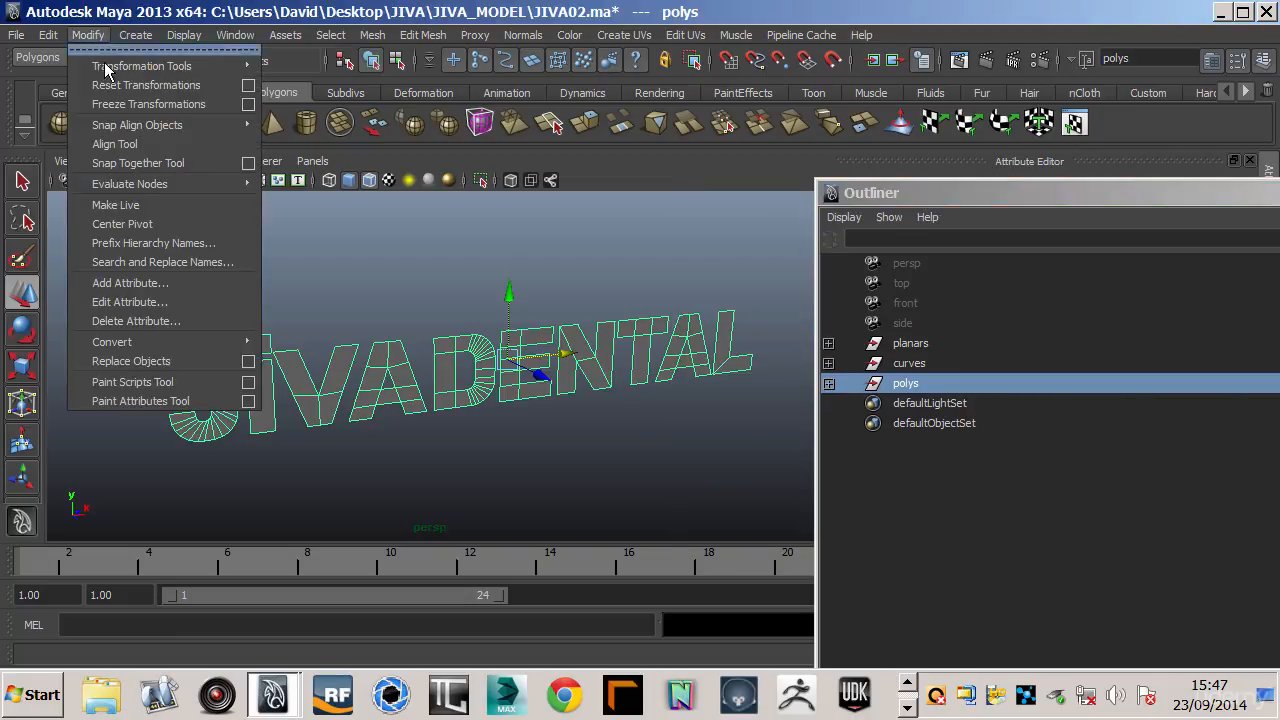
pyautogui.click(119, 224)
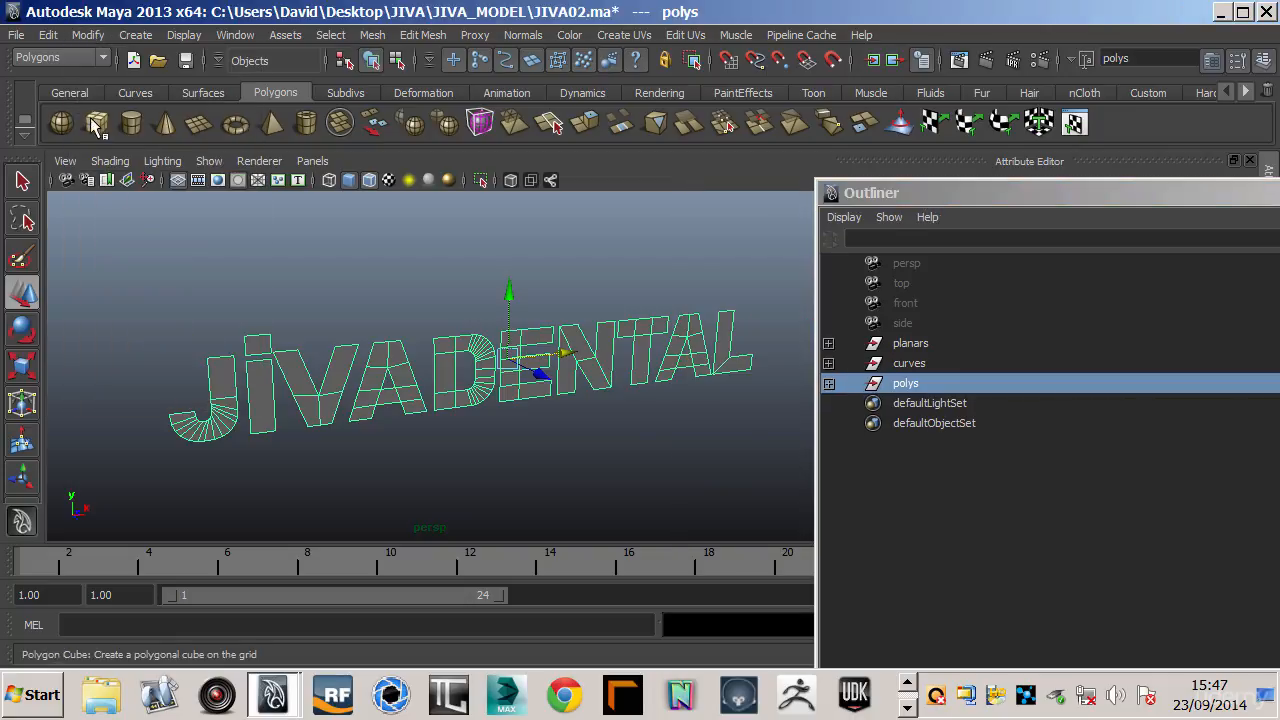
pyautogui.click(85, 36)
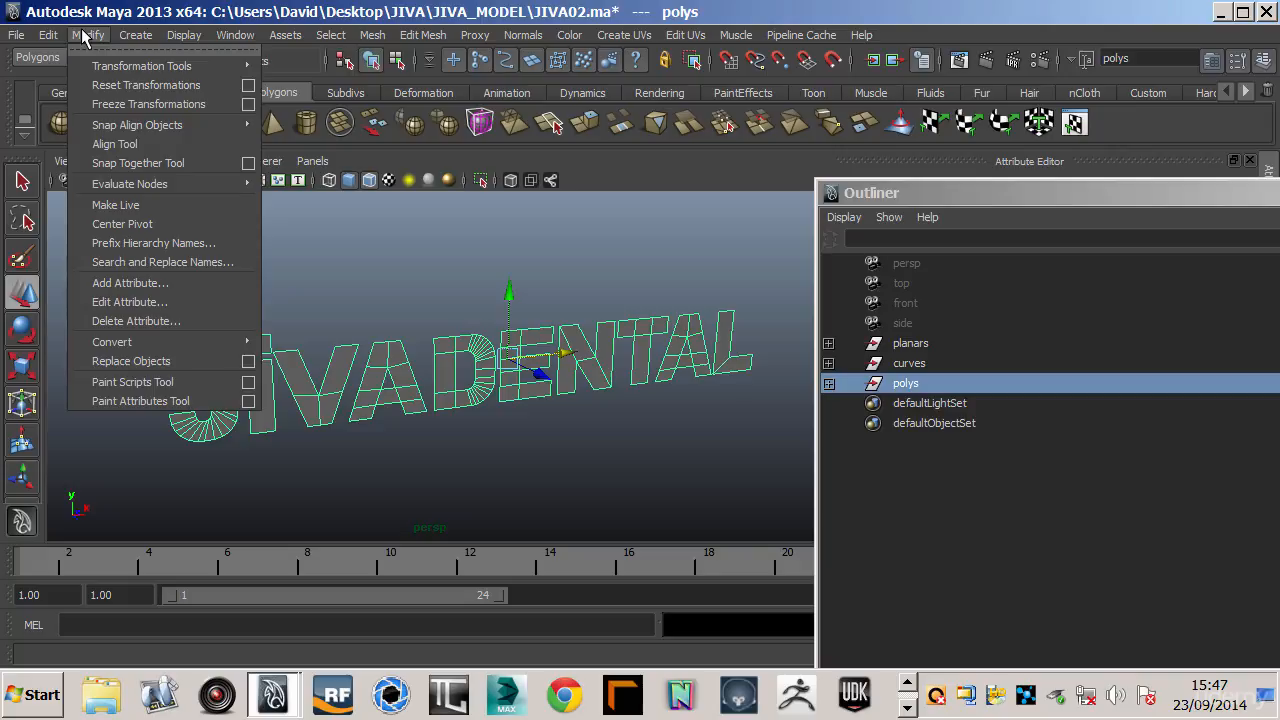
pyautogui.click(120, 104)
pyautogui.click(437, 268)
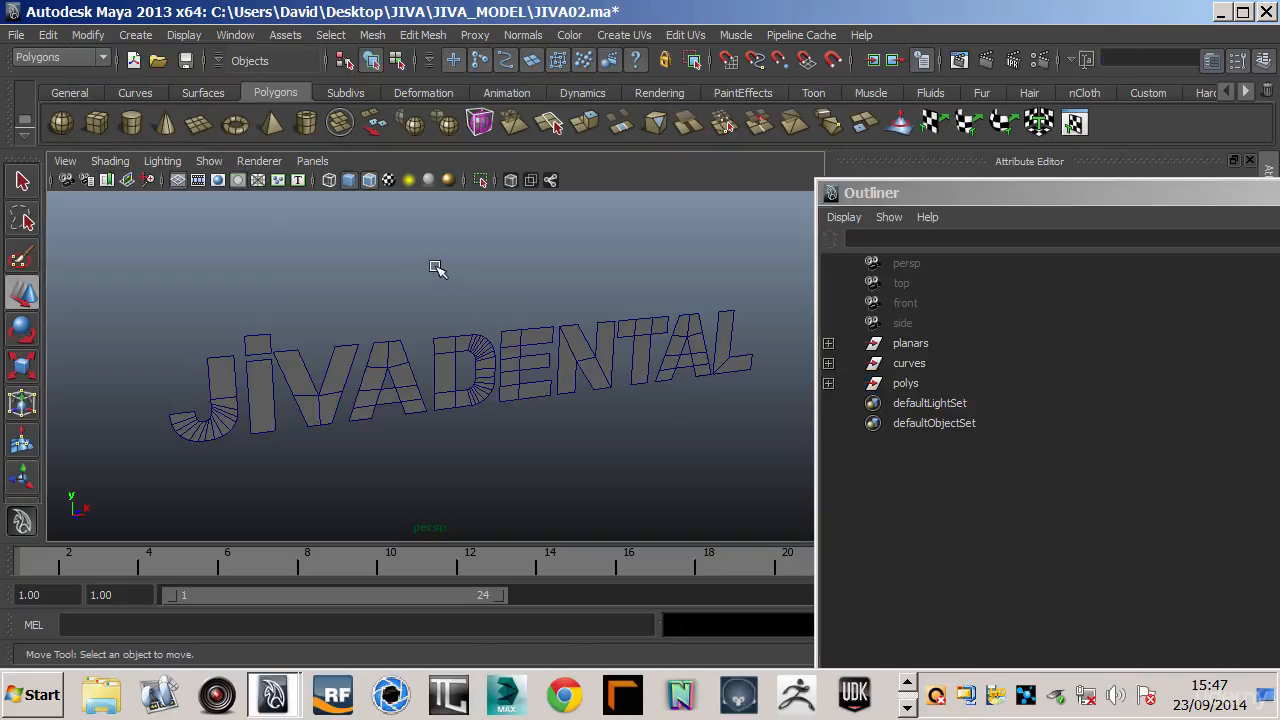
# Step: Select the polys group and switch to component selection mode
pyautogui.click(910, 383)
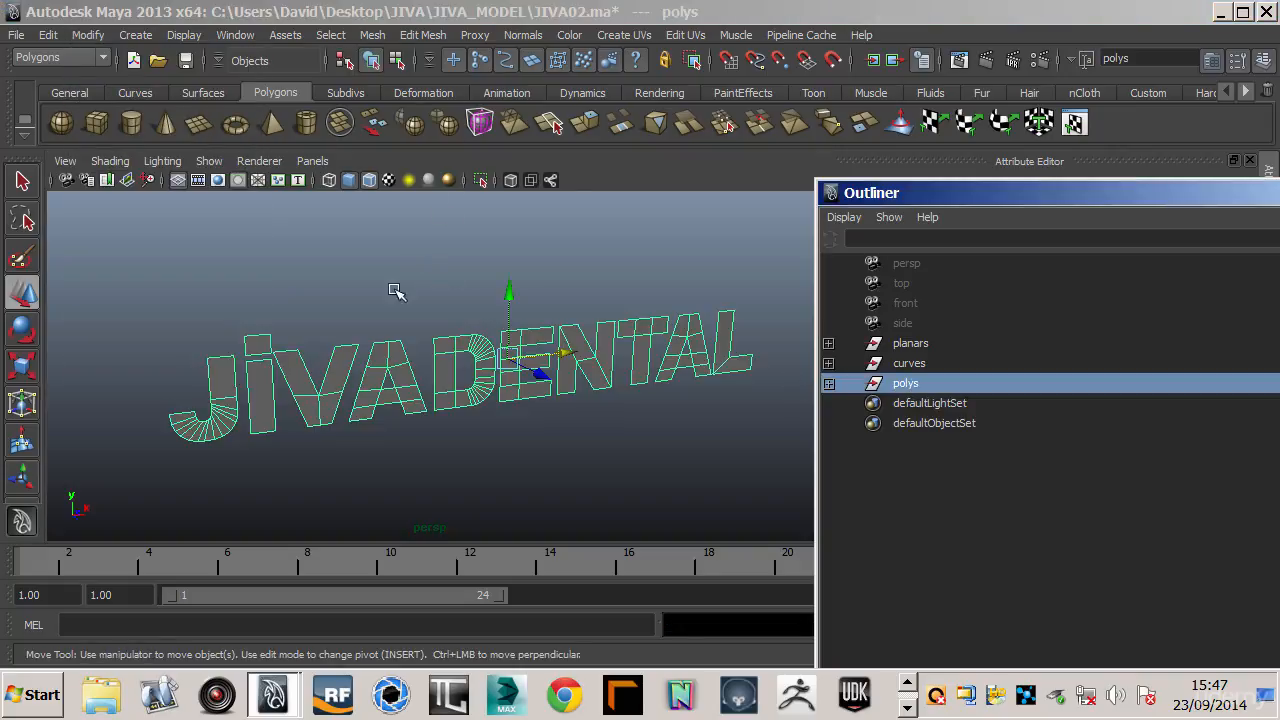
pyautogui.press('F8')
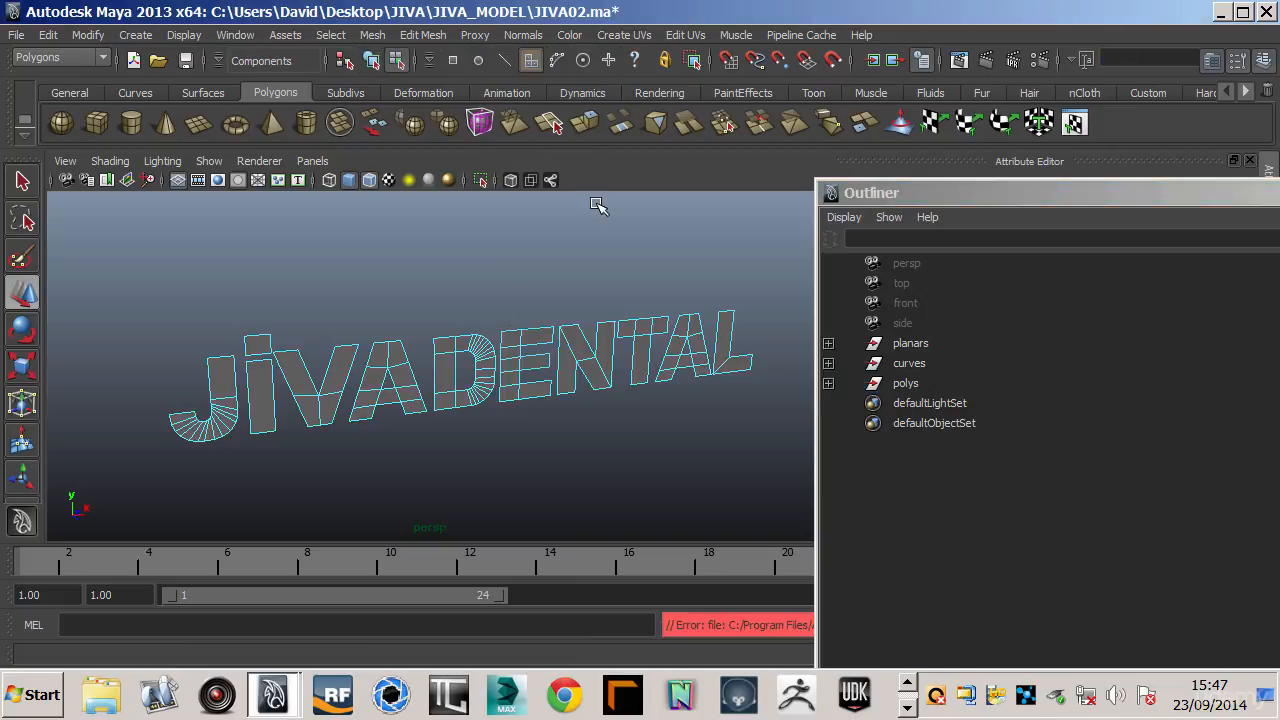